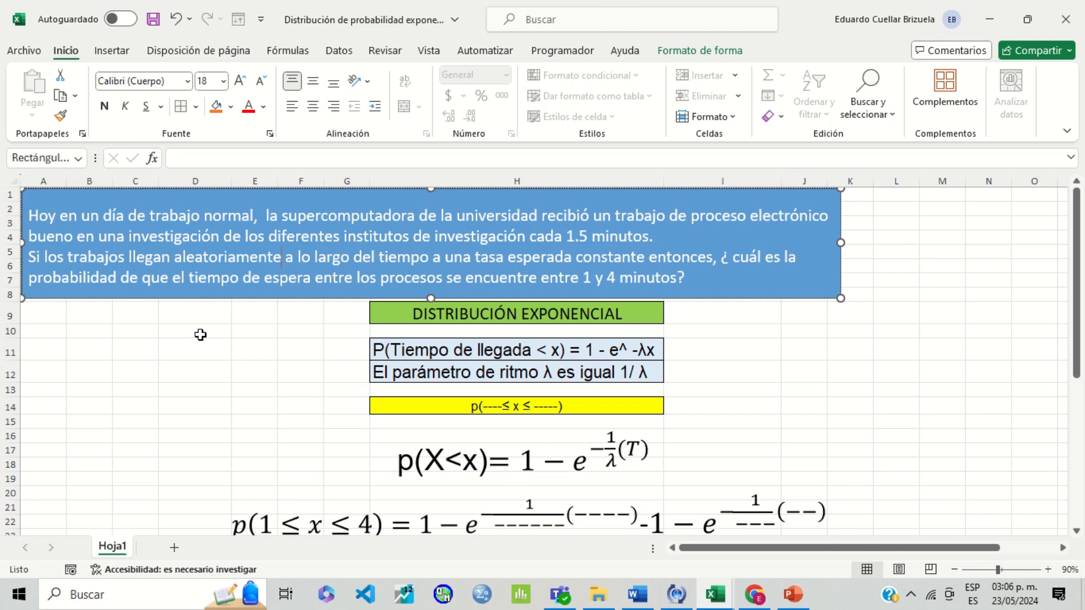
Look over the problem statement and general exponential equation without changing them.
{"action": "double_click", "coordinate": [70, 236]}
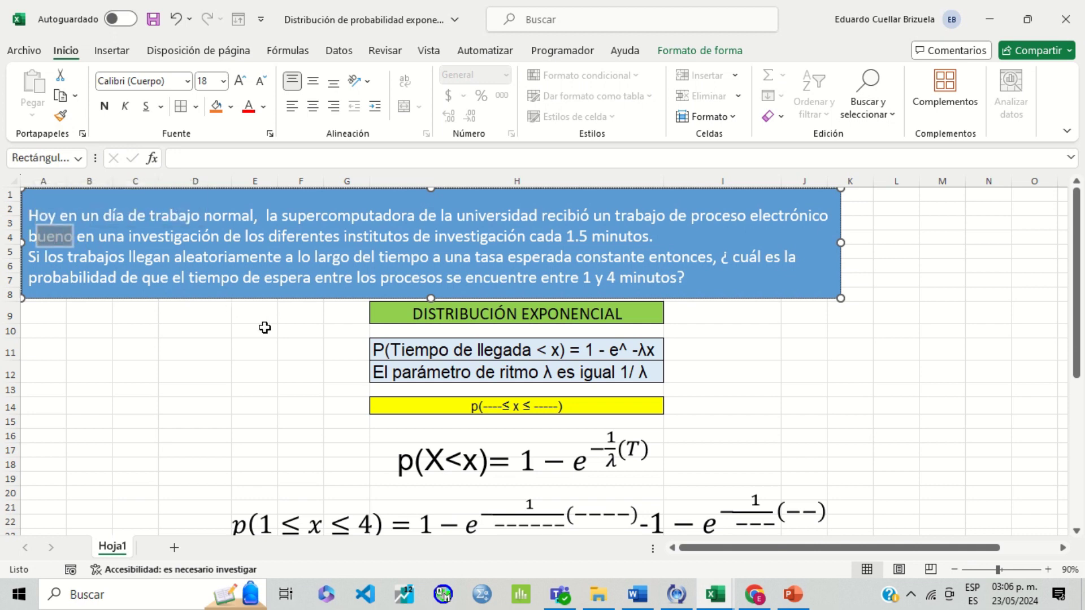
{"action": "left_click", "coordinate": [248, 339]}
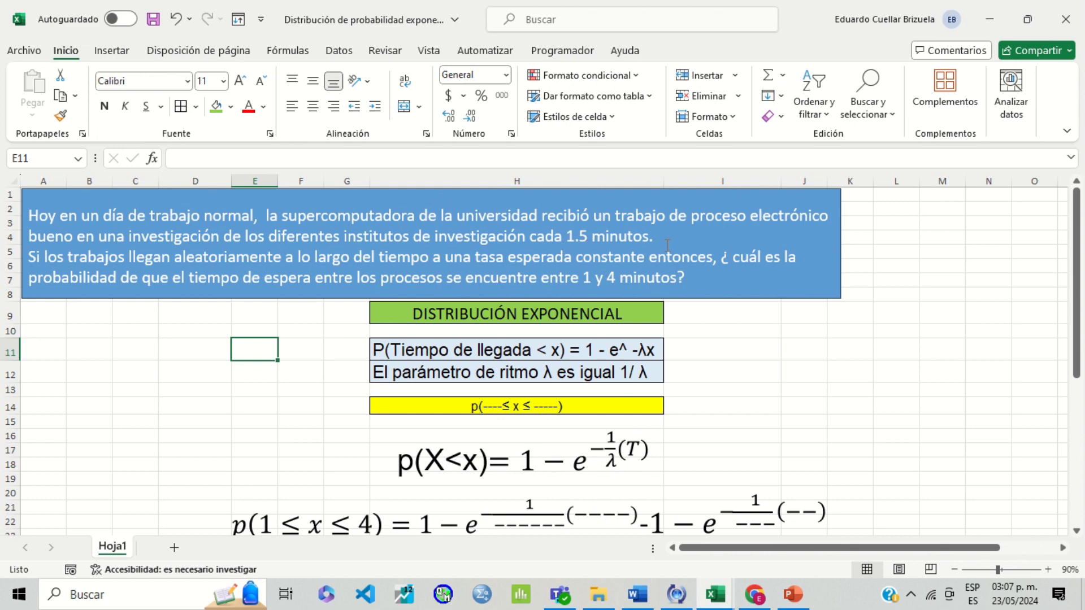
{"action": "left_click", "coordinate": [626, 458]}
{"action": "double_click", "coordinate": [626, 458]}
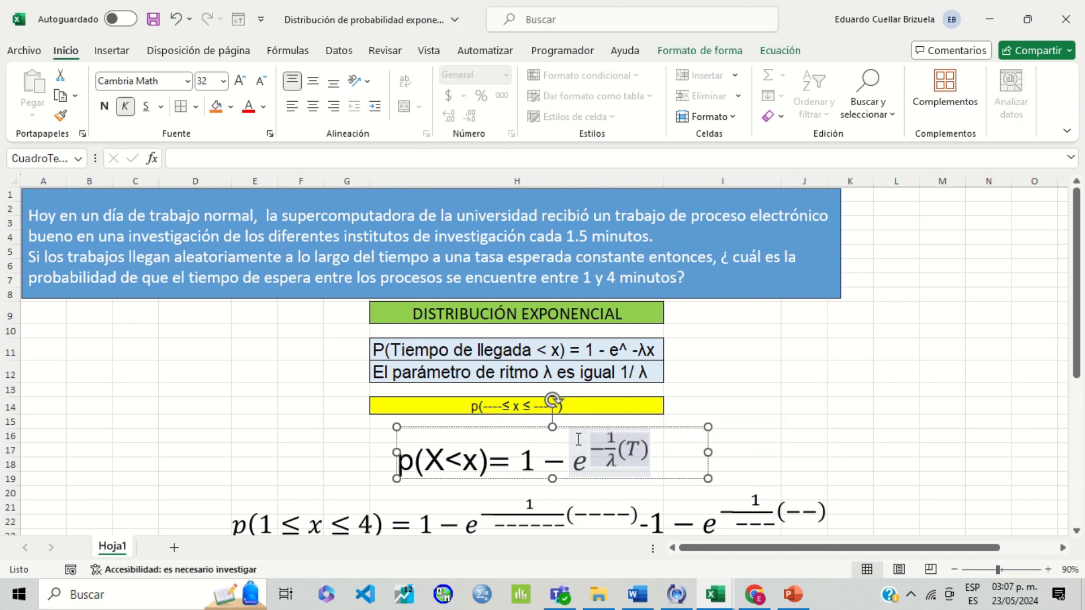
{"action": "left_click", "coordinate": [722, 353]}
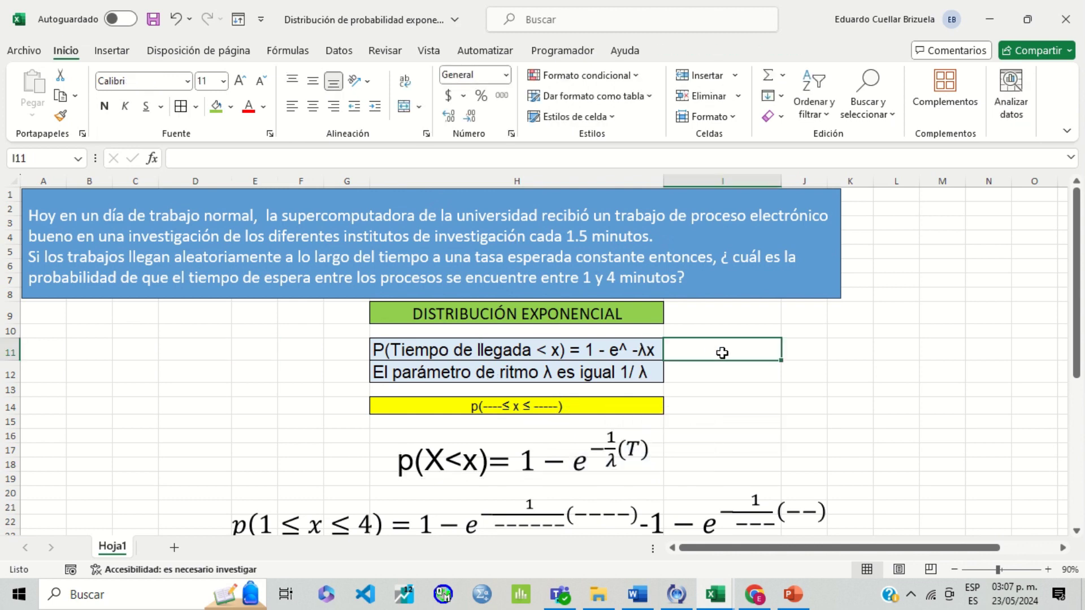
Enter =1/1.5 beside the rate parameter description, giving λ = 0.666666667.
{"action": "double_click", "coordinate": [704, 378]}
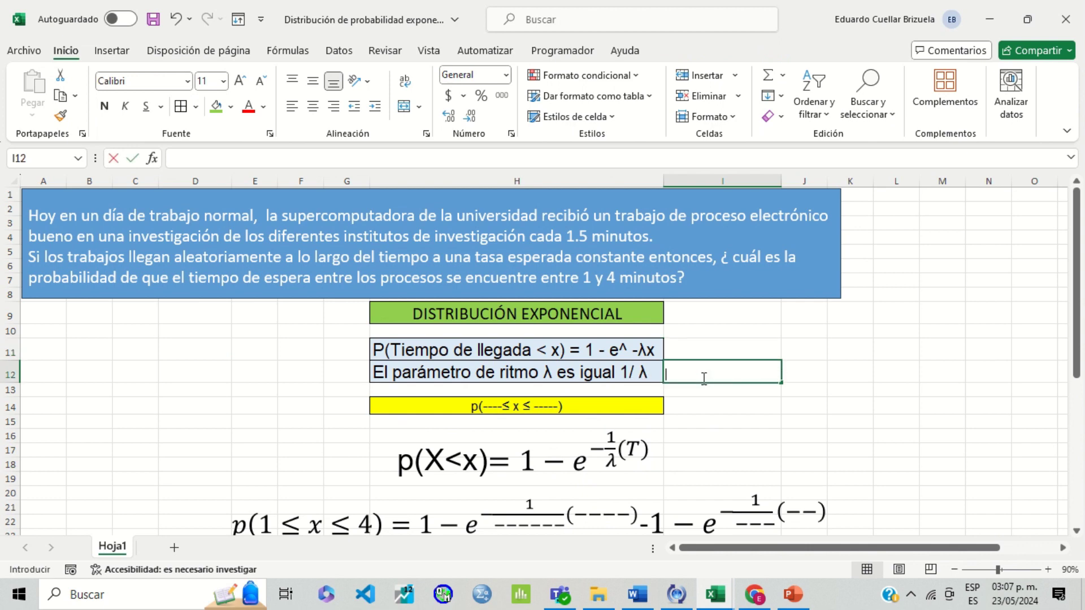
{"action": "type", "text": "=1"}
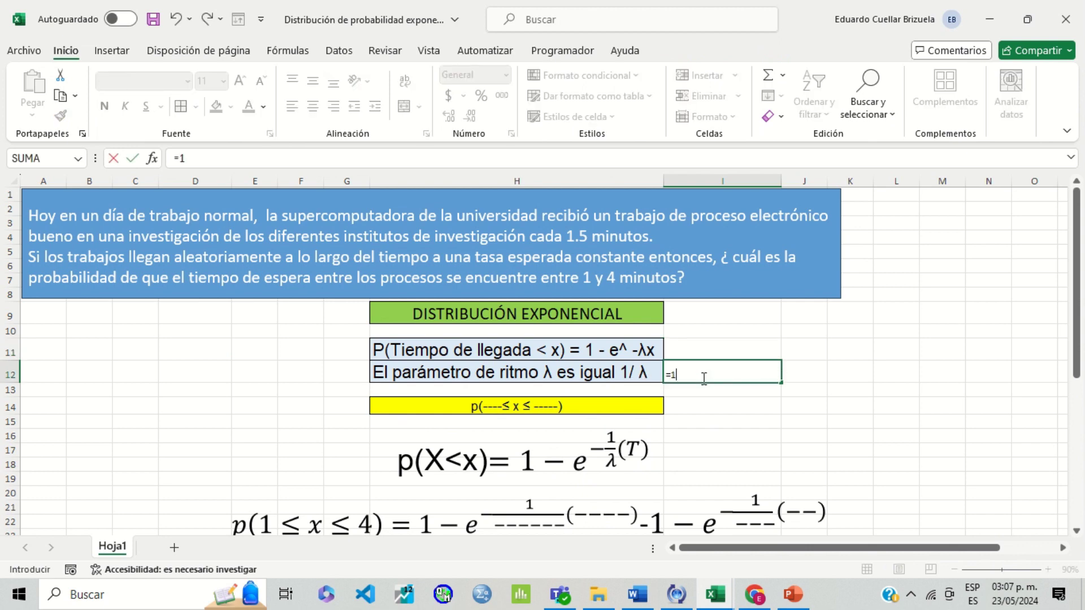
{"action": "type", "text": "/1.5"}
{"action": "key", "text": "Return"}
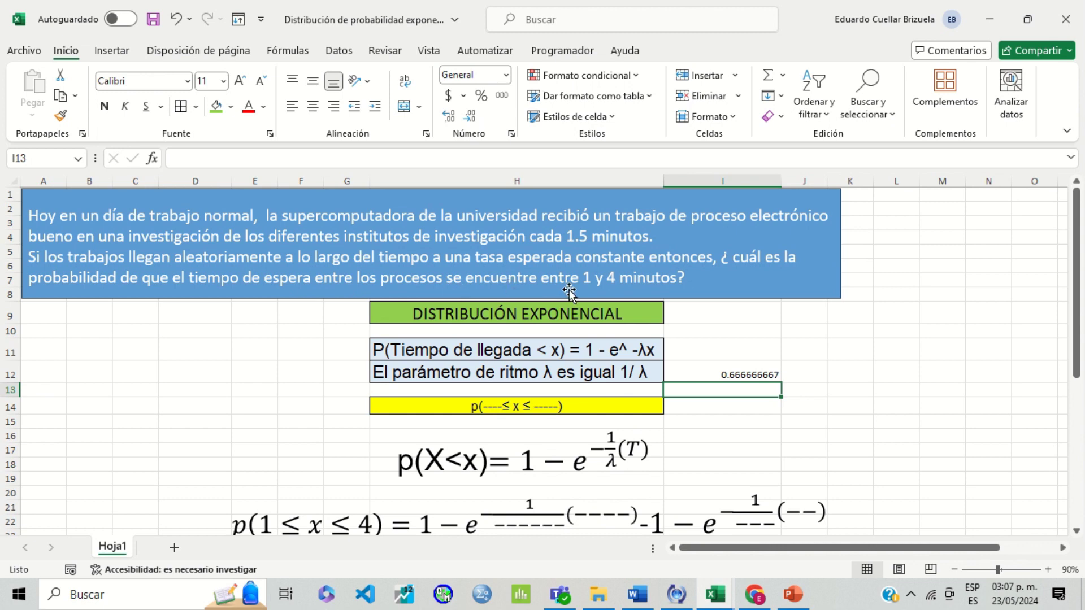
Replace the yellow label's two dash groups with 1 and 4 to read p(1≤ x ≤ 4).
{"action": "double_click", "coordinate": [500, 405]}
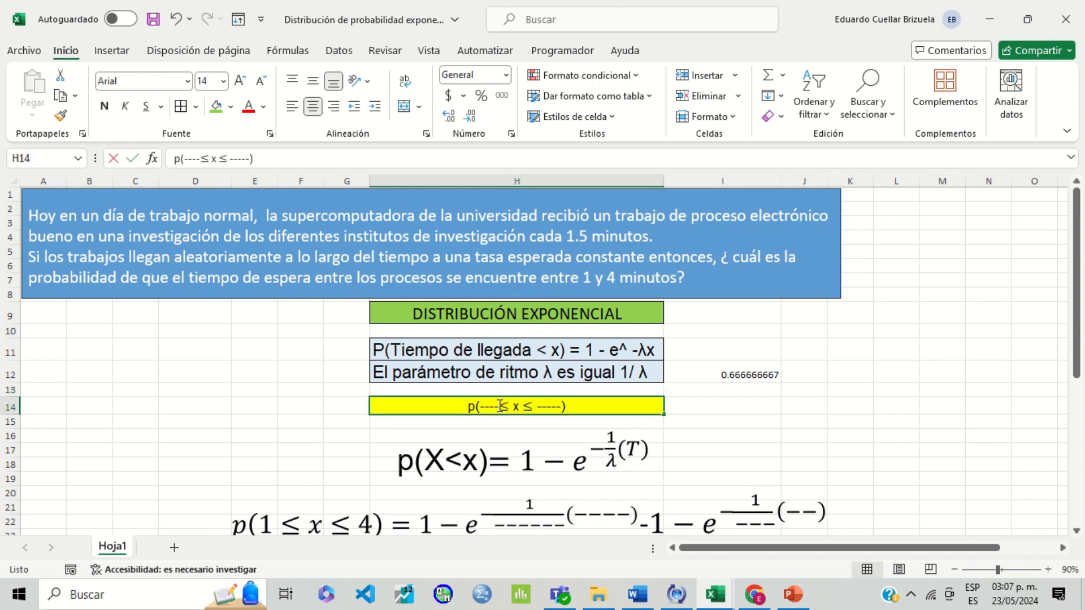
{"action": "left_click_drag", "start_coordinate": [500, 406], "coordinate": [476, 405]}
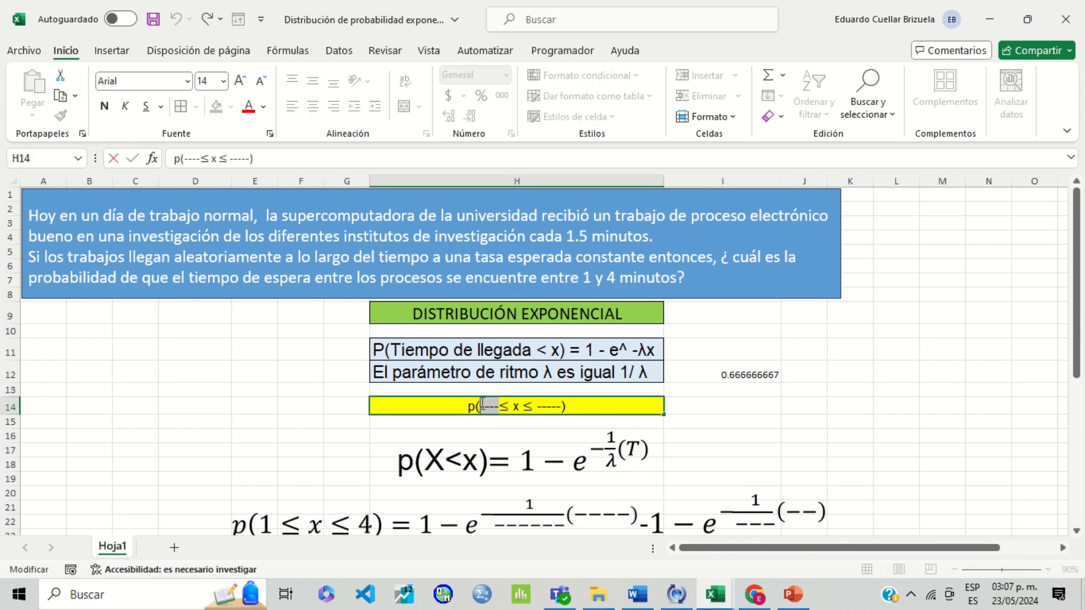
{"action": "type", "text": "1"}
{"action": "left_click_drag", "start_coordinate": [531, 406], "coordinate": [561, 405]}
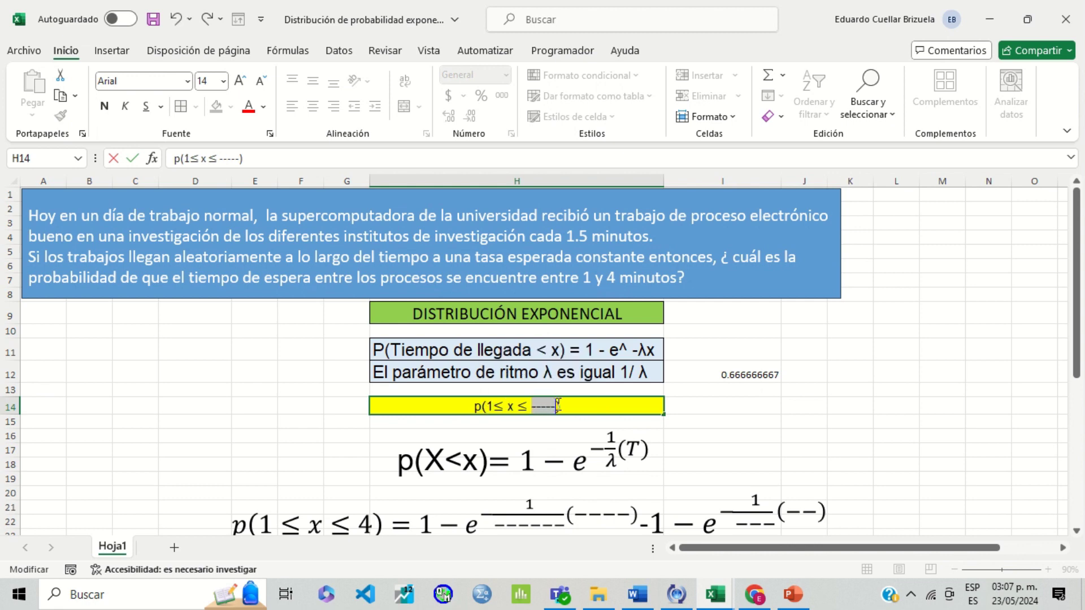
{"action": "type", "text": "4"}
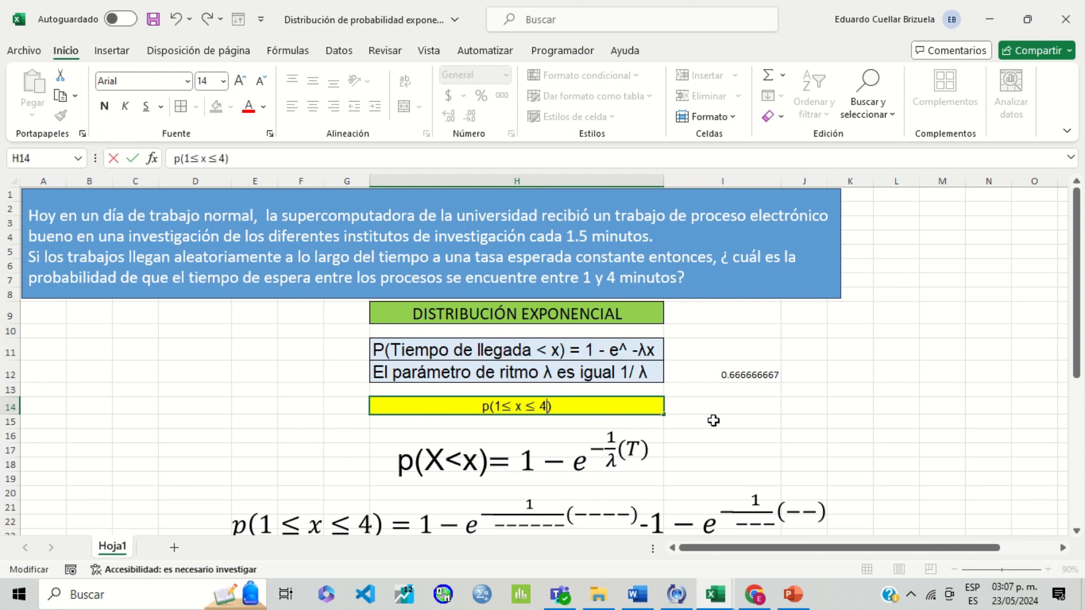
{"action": "left_click", "coordinate": [713, 421]}
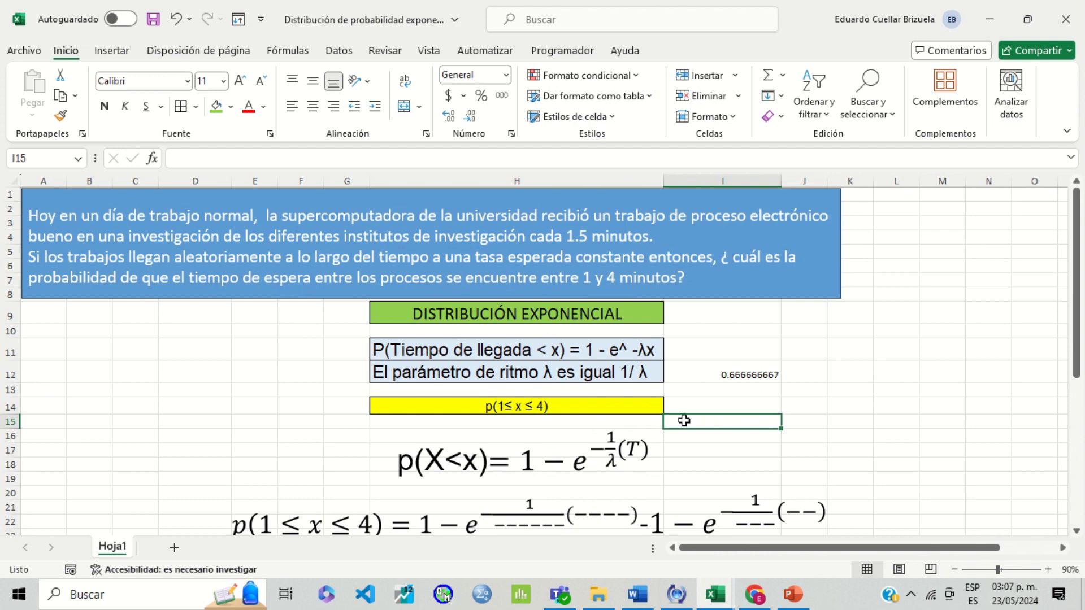
{"action": "scroll", "coordinate": [492, 339], "scroll_direction": "down", "scroll_amount": 1}
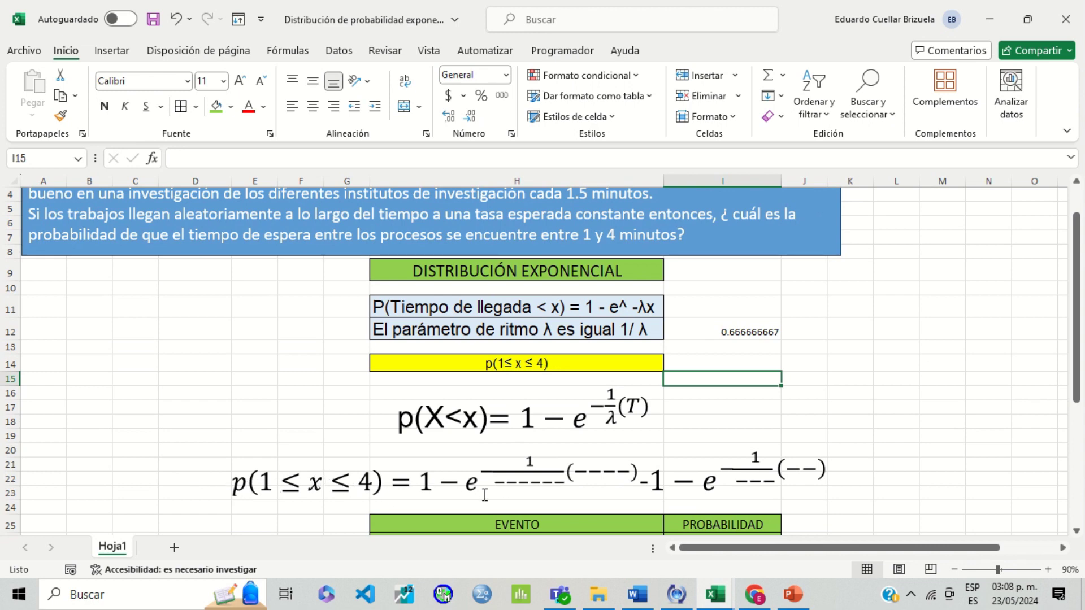
Fill the equation's first term with denominator 1,5 and exponent factor 4.
{"action": "left_click", "coordinate": [554, 485]}
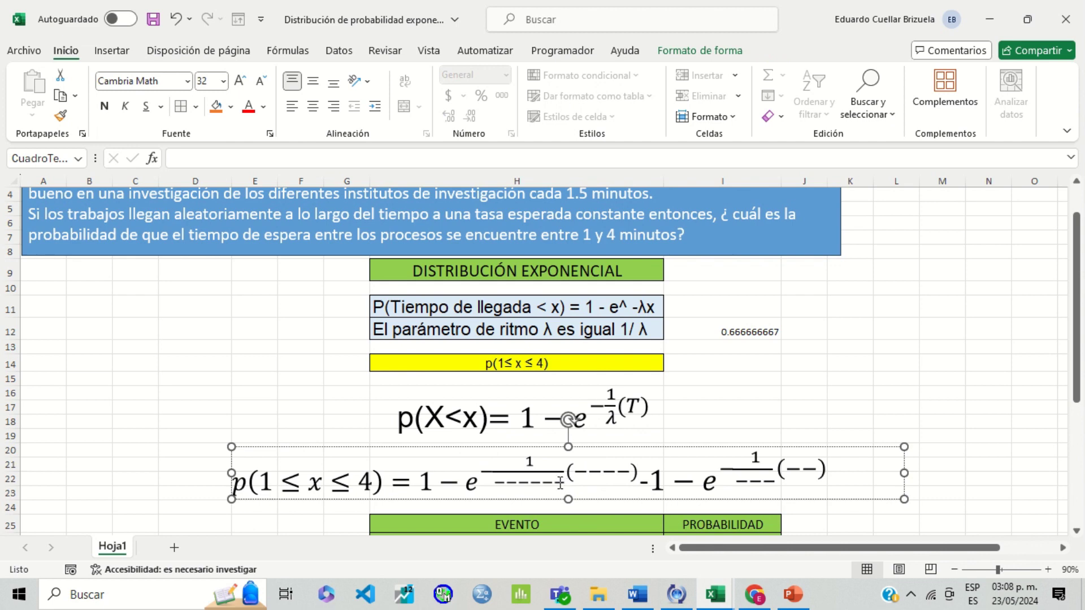
{"action": "left_click", "coordinate": [559, 484]}
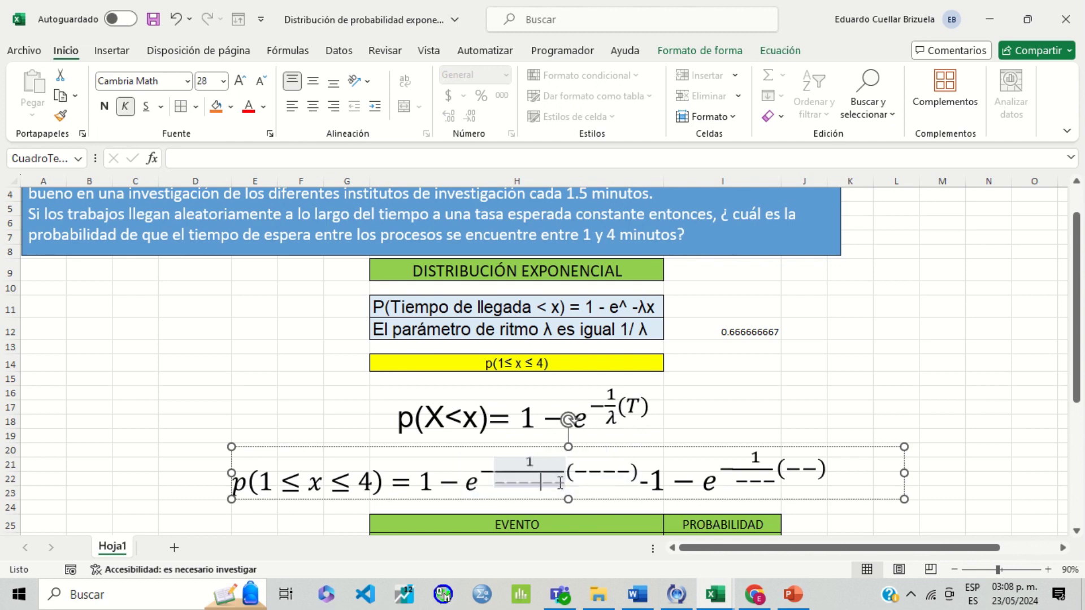
{"action": "key", "text": "BackSpace"}
{"action": "key", "text": "BackSpace"}
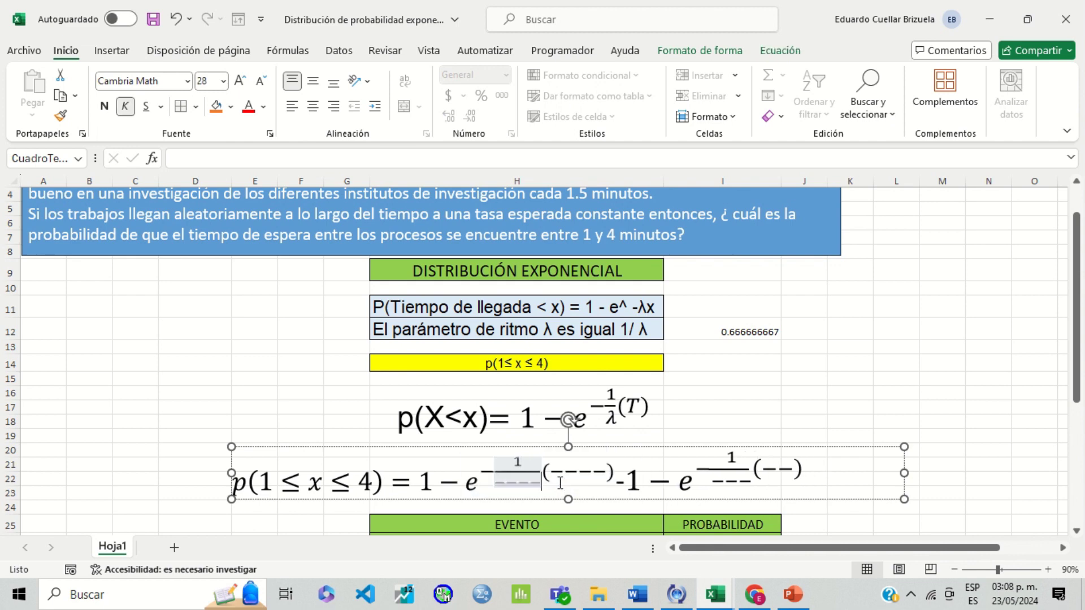
{"action": "key", "text": "BackSpace"}
{"action": "key", "text": "BackSpace"}
{"action": "key", "text": "BackSpace"}
{"action": "key", "text": "BackSpace"}
{"action": "type", "text": "1"}
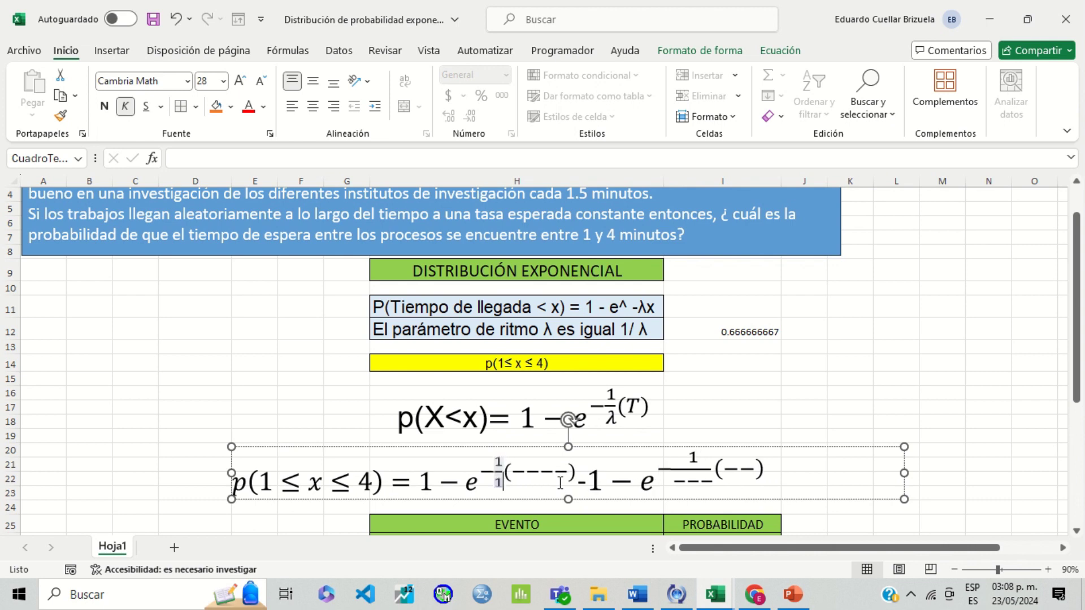
{"action": "type", "text": ",5"}
{"action": "key", "text": "Right"}
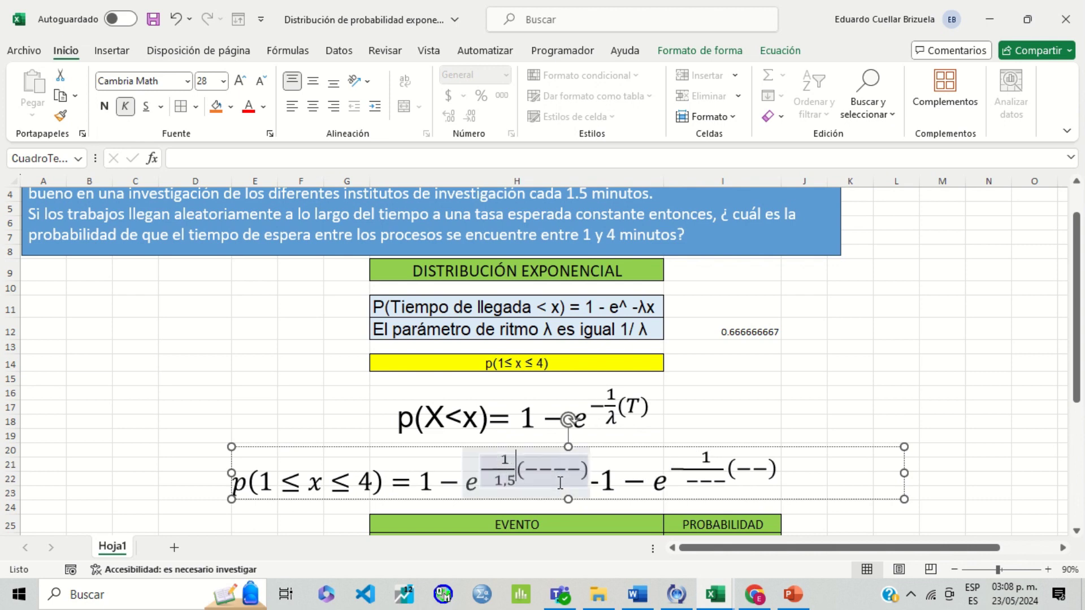
{"action": "key", "text": "Right"}
{"action": "key", "text": "Right"}
{"action": "key", "text": "Right"}
{"action": "key", "text": "Right"}
{"action": "key", "text": "BackSpace"}
{"action": "key", "text": "BackSpace"}
{"action": "key", "text": "BackSpace"}
{"action": "key", "text": "BackSpace"}
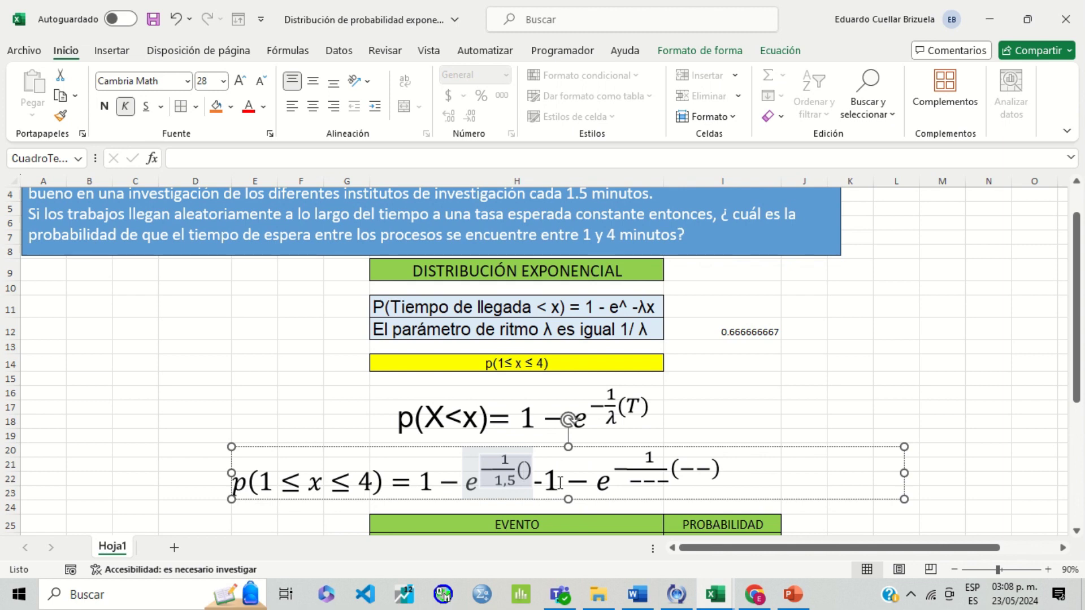
{"action": "type", "text": "4"}
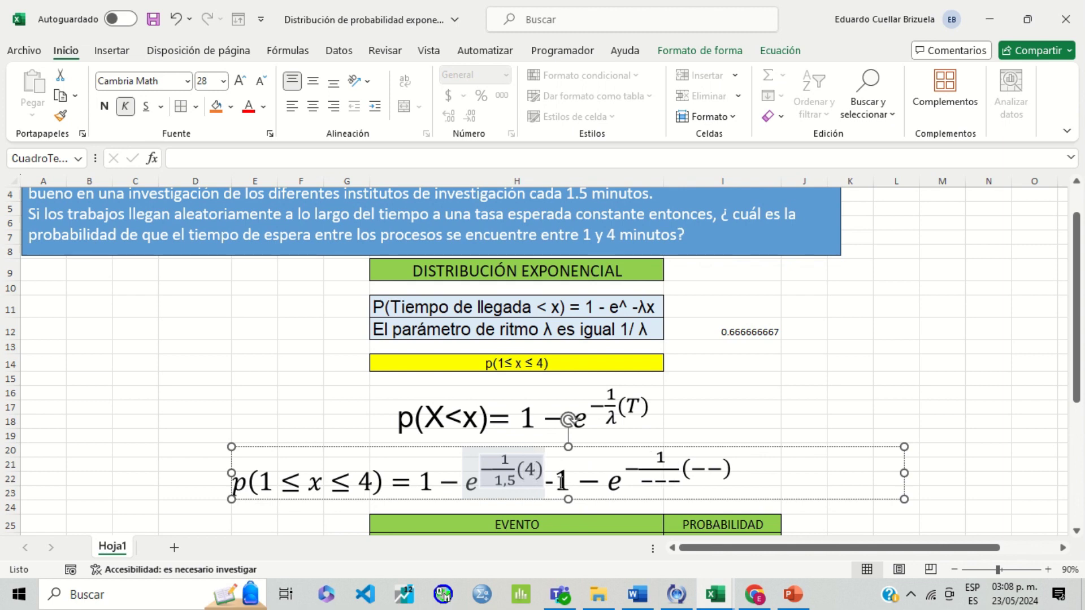
{"action": "key", "text": "Left"}
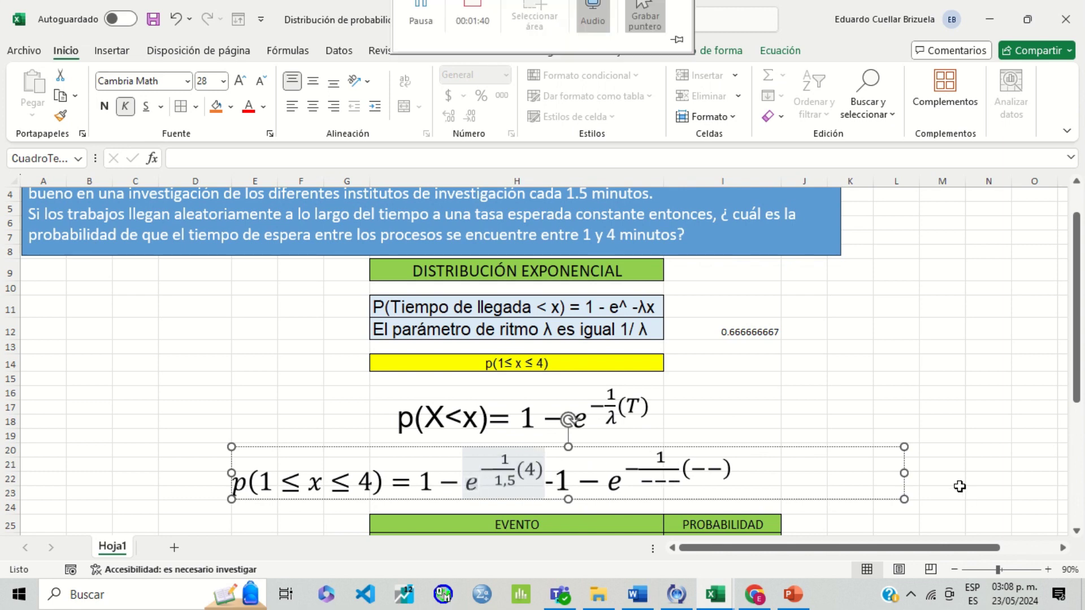
Fill the second term with denominator 1,5 and exponent factor 1.
{"action": "left_click", "coordinate": [674, 477]}
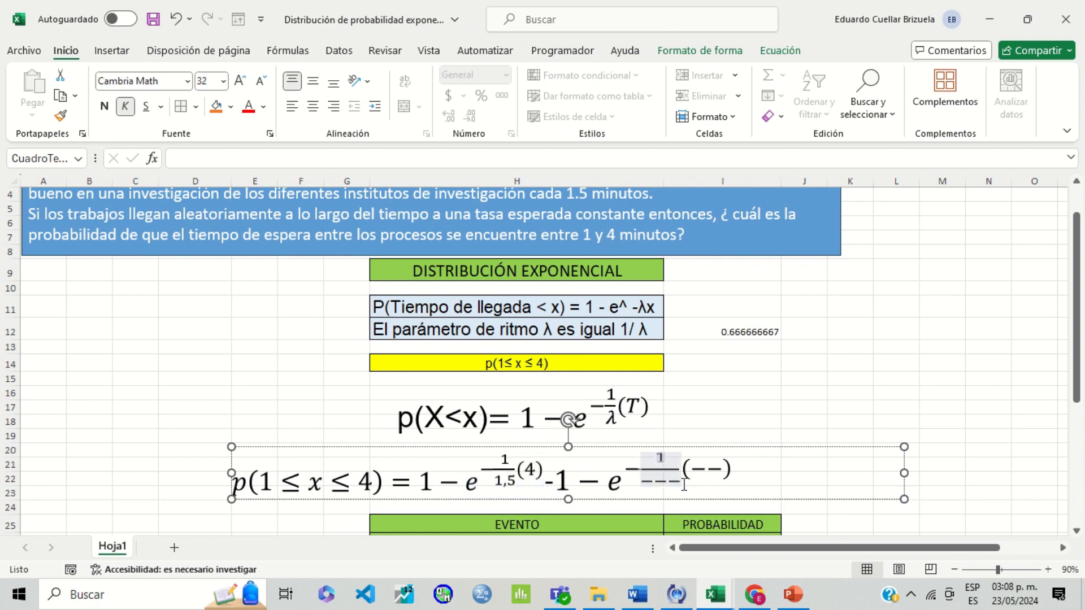
{"action": "key", "text": "BackSpace"}
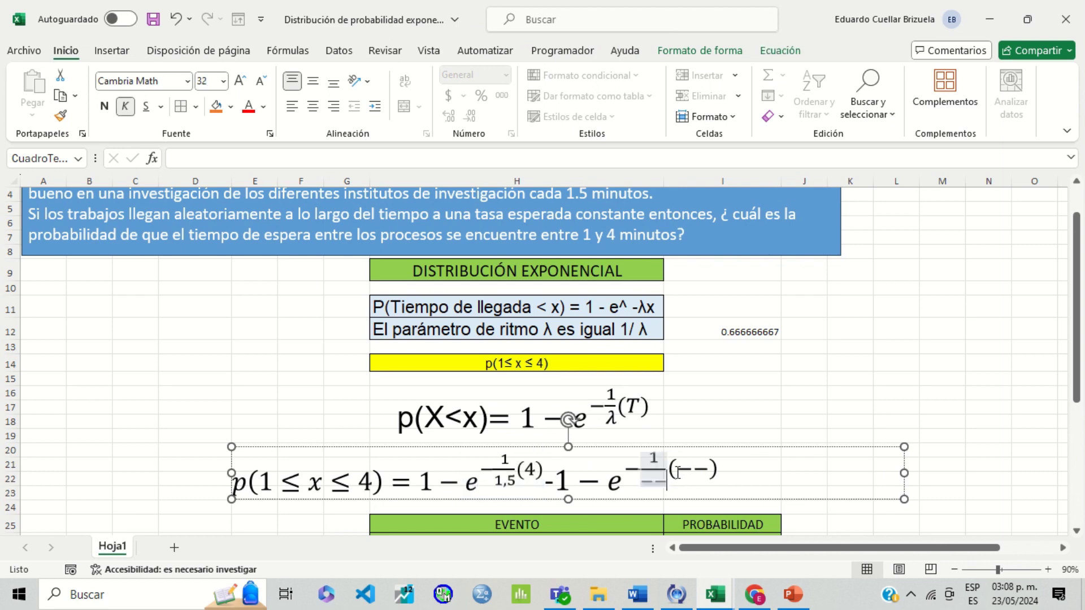
{"action": "key", "text": "BackSpace"}
{"action": "key", "text": "BackSpace"}
{"action": "type", "text": "1,"}
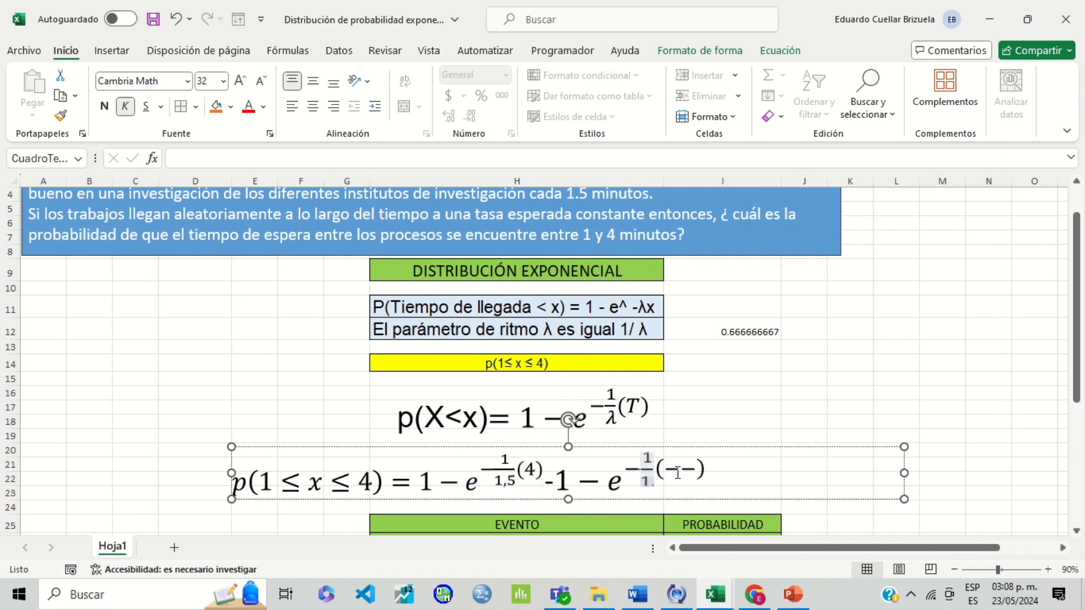
{"action": "type", "text": "5"}
{"action": "left_click", "coordinate": [702, 465]}
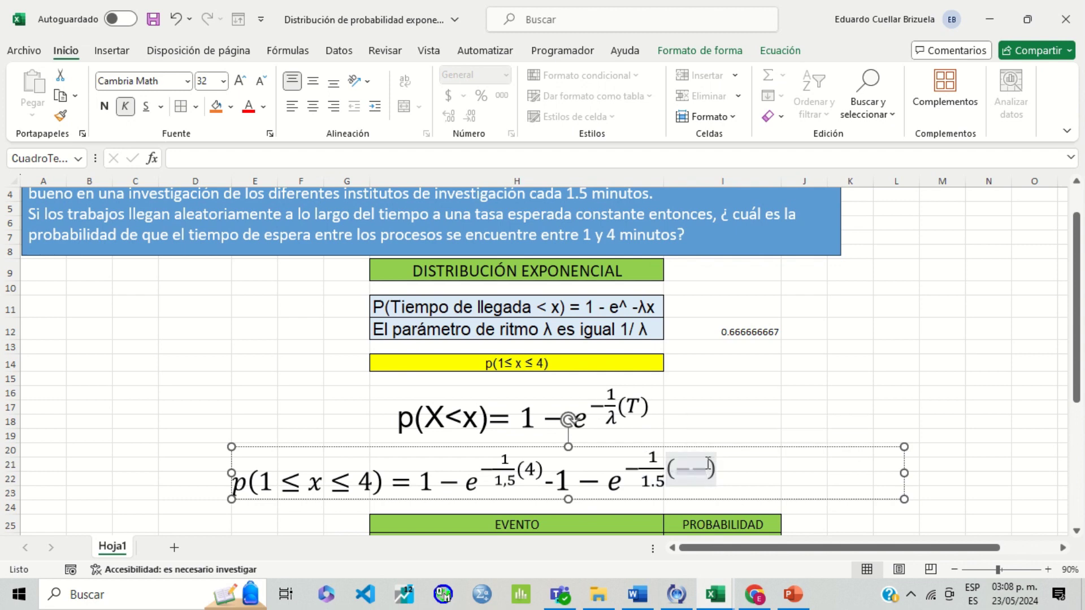
{"action": "key", "text": "BackSpace"}
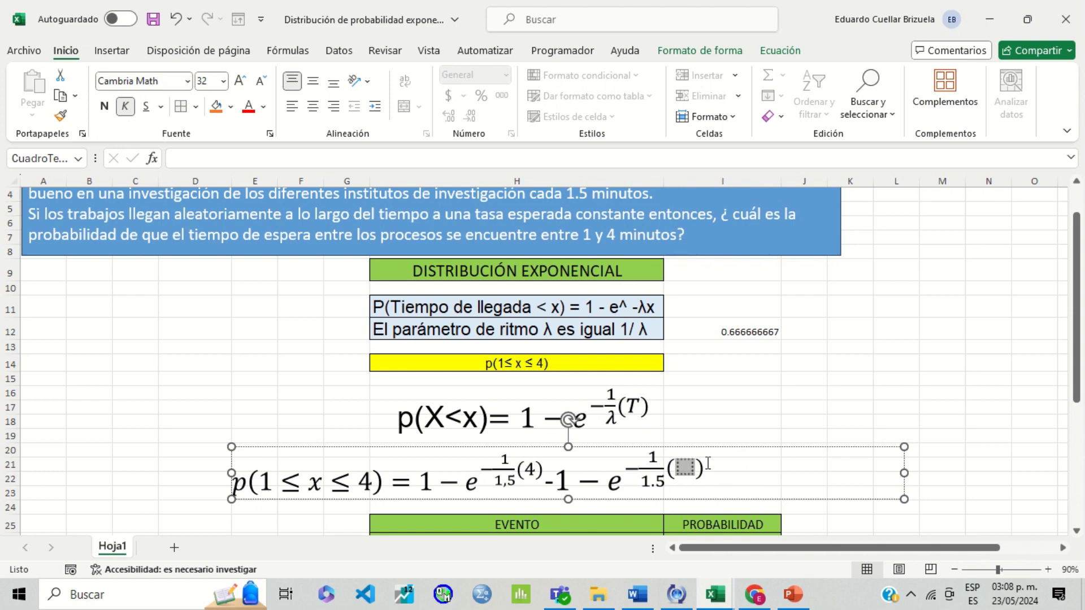
{"action": "type", "text": "1"}
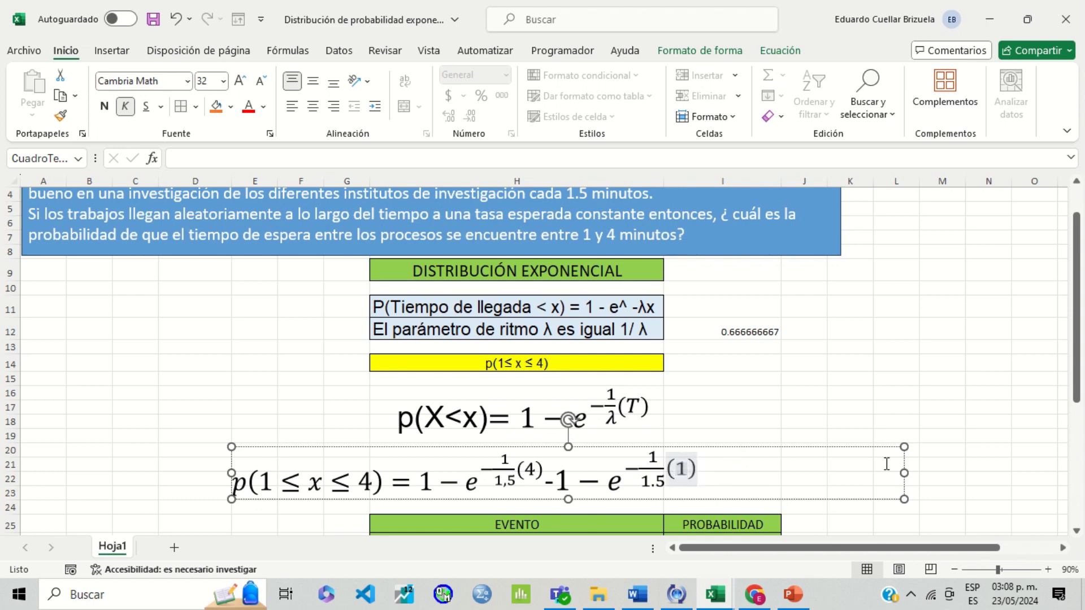
Move the general formula up-left, place the long equation beneath it, and narrow its box.
{"action": "left_click", "coordinate": [569, 388]}
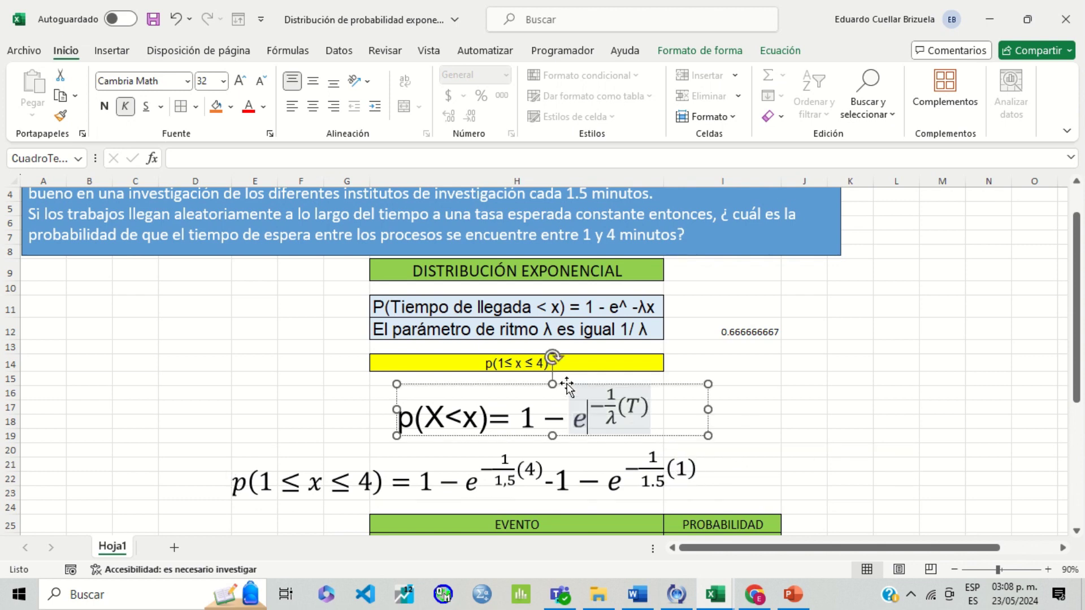
{"action": "left_click_drag", "start_coordinate": [565, 384], "coordinate": [548, 368]}
{"action": "left_click", "coordinate": [526, 481]}
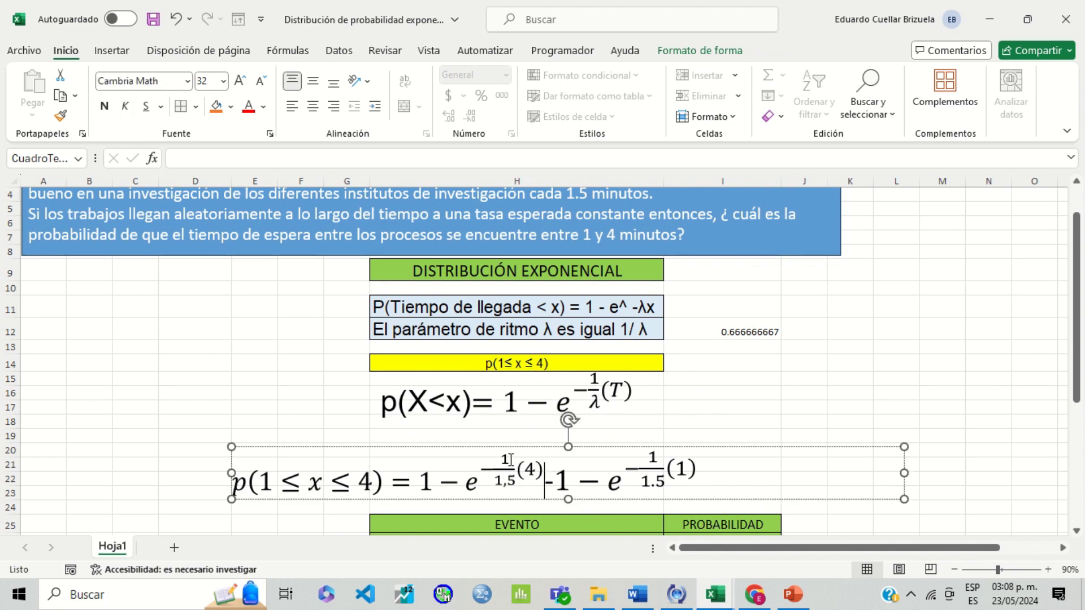
{"action": "left_click_drag", "start_coordinate": [503, 446], "coordinate": [504, 430]}
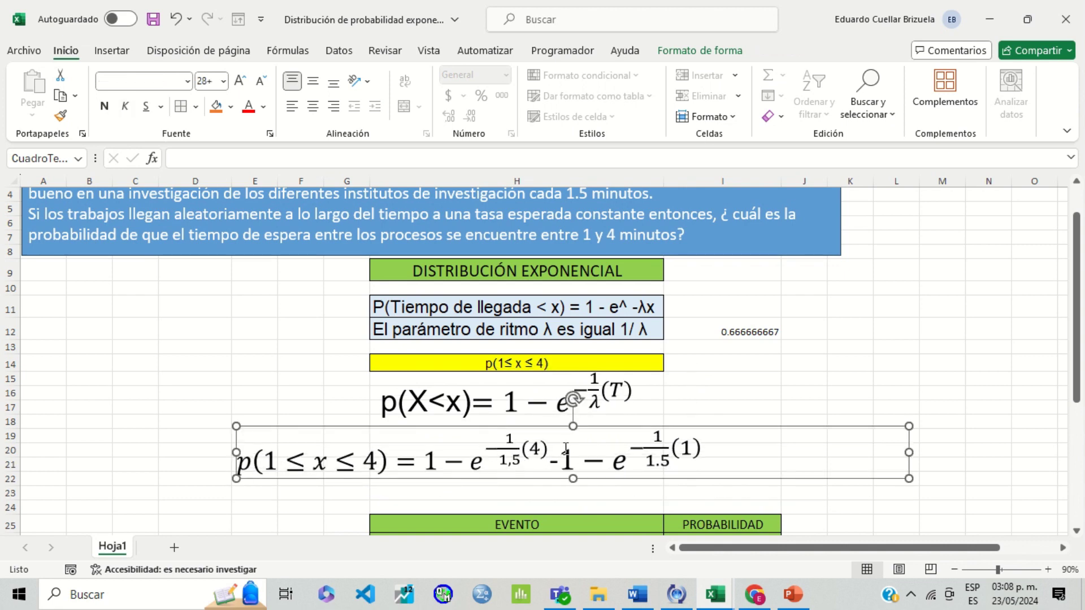
{"action": "mouse_move", "coordinate": [908, 452]}
{"action": "left_mouse_down"}
{"action": "mouse_move", "coordinate": [716, 447]}
{"action": "mouse_move", "coordinate": [698, 432]}
{"action": "mouse_move", "coordinate": [775, 416]}
{"action": "left_mouse_up"}
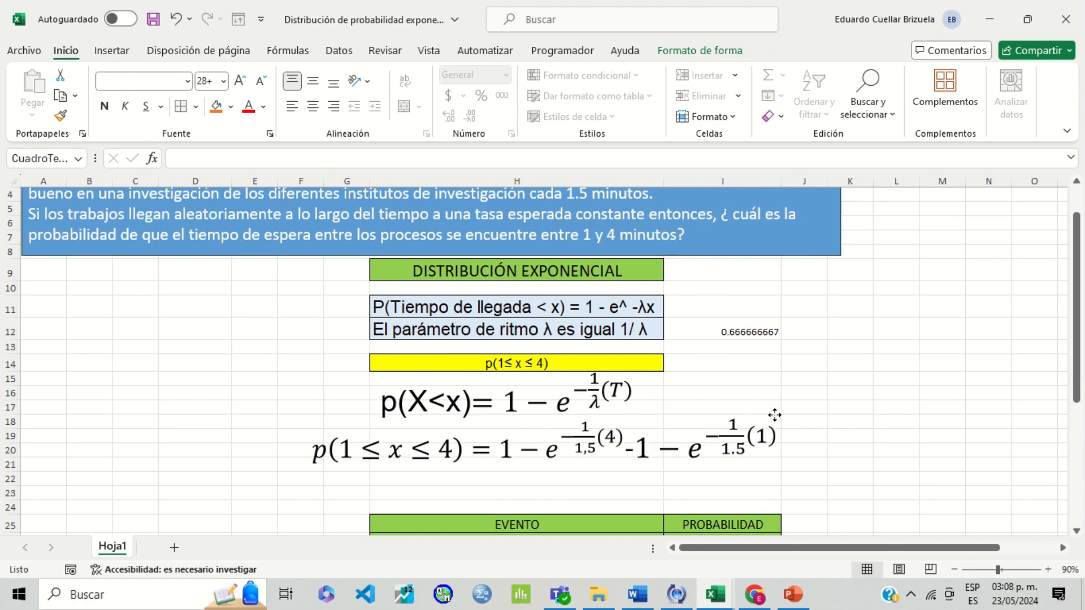
Enter =DISTR.EXP.N(4,1/1.5,VERDADERO) in H22, returning 0.930516549.
{"action": "left_click", "coordinate": [543, 479]}
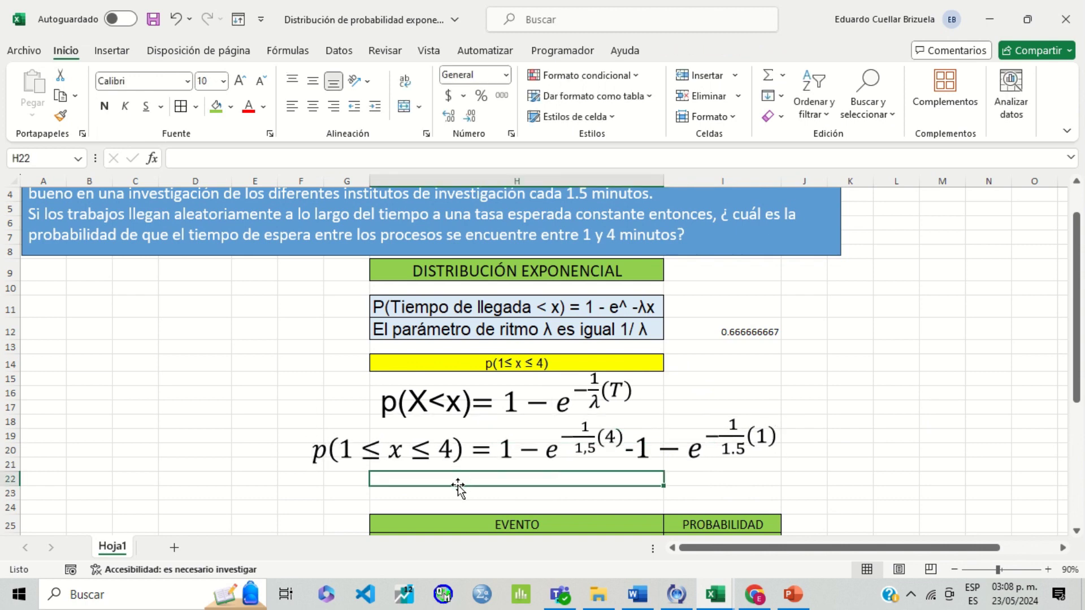
{"action": "type", "text": "="}
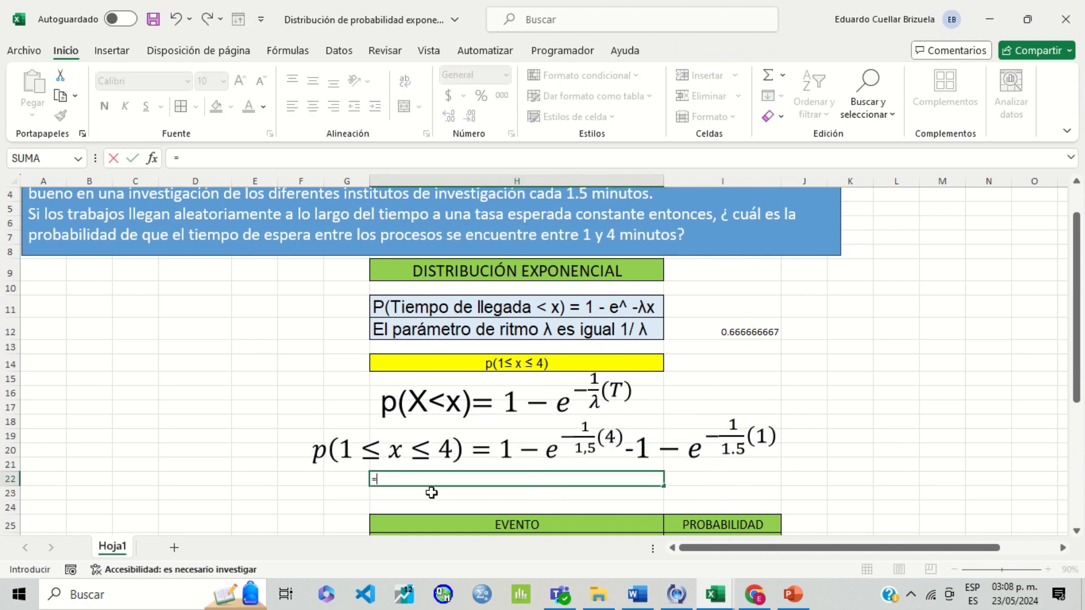
{"action": "type", "text": "distr"}
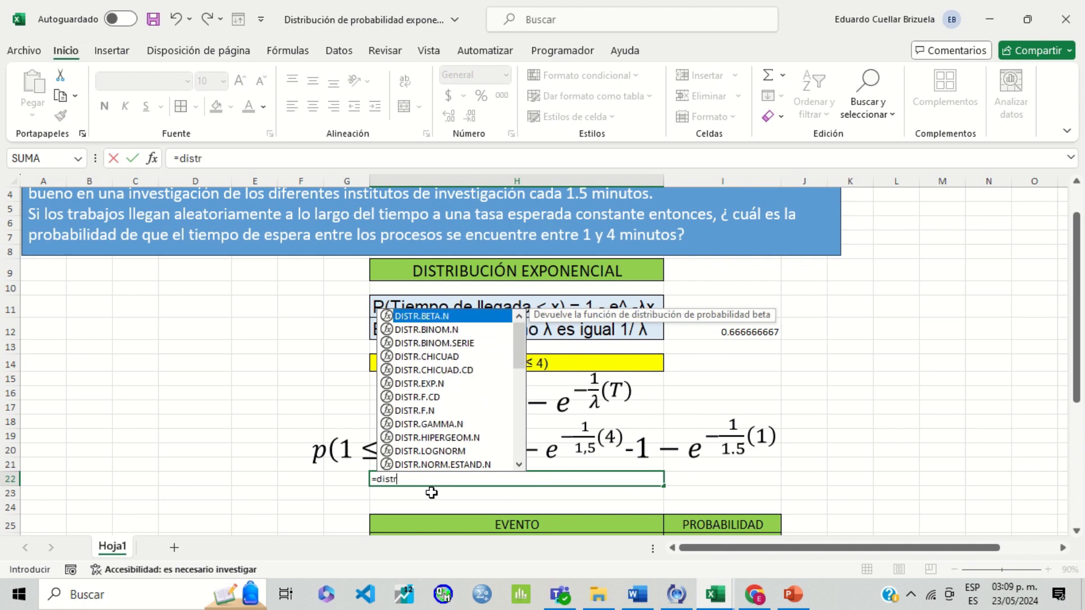
{"action": "double_click", "coordinate": [440, 384]}
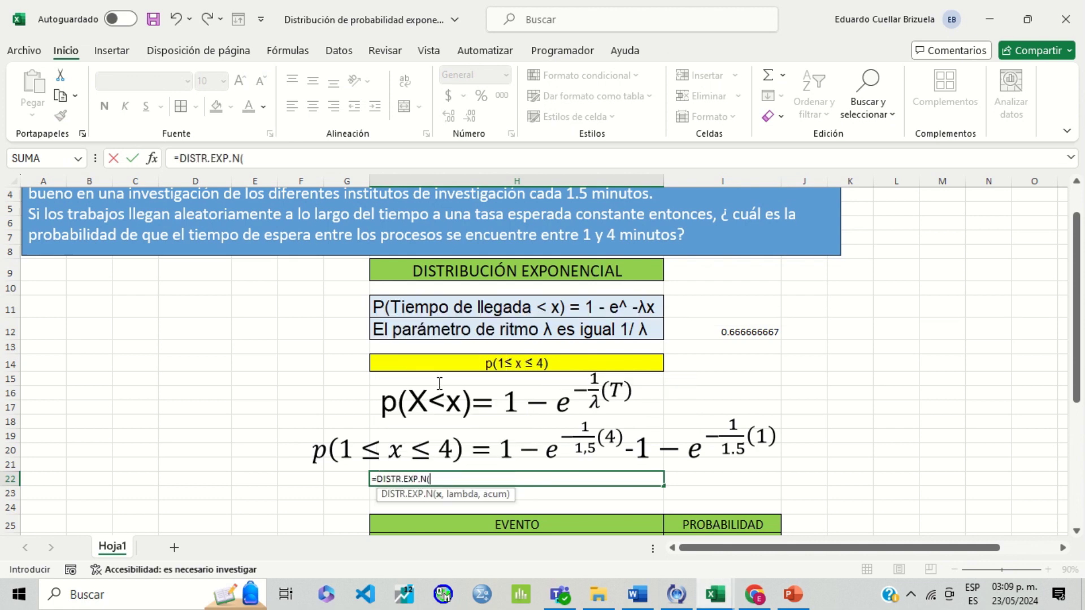
{"action": "left_click", "coordinate": [151, 158]}
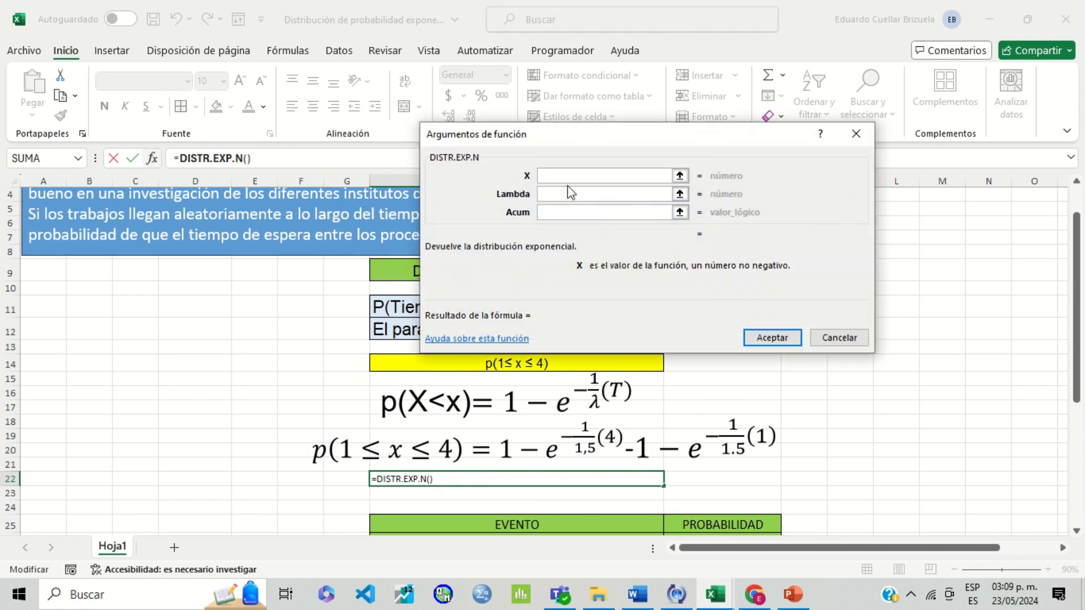
{"action": "type", "text": "4"}
{"action": "key", "text": "Tab"}
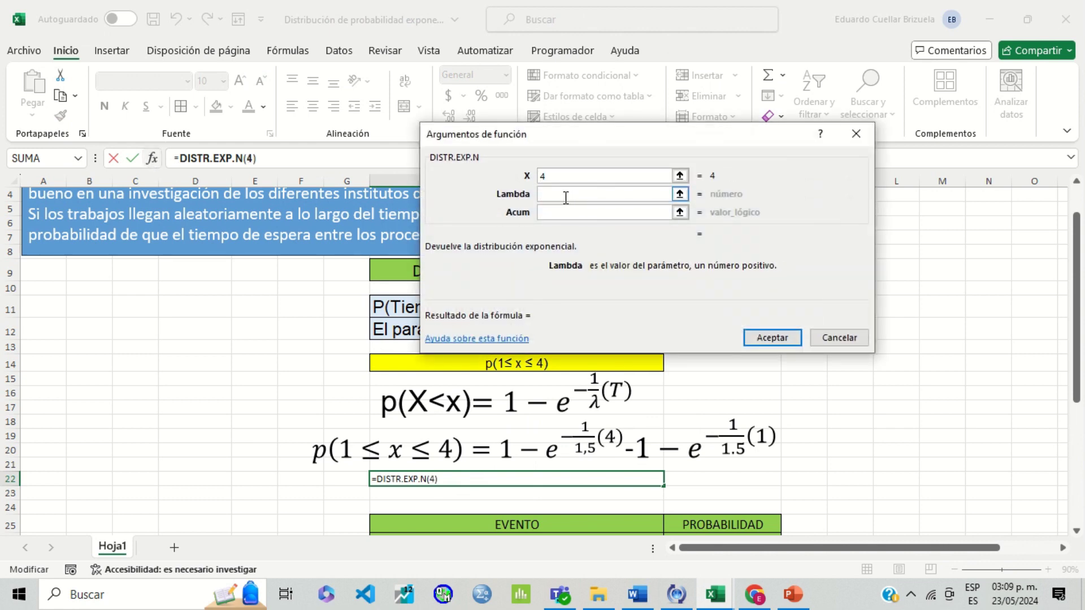
{"action": "type", "text": "1/1."}
{"action": "type", "text": "5"}
{"action": "left_click", "coordinate": [573, 213]}
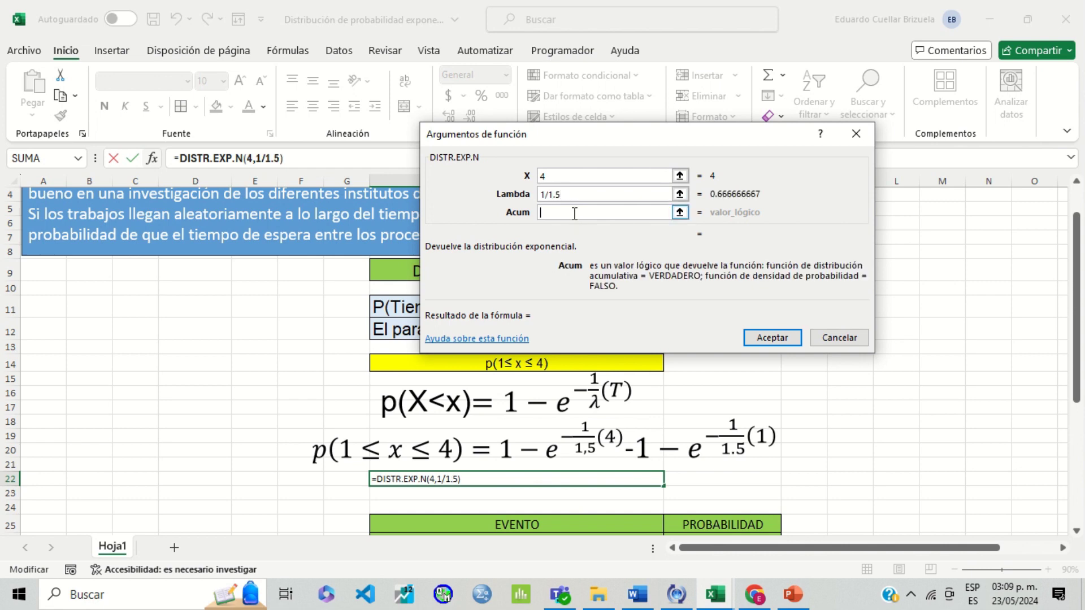
{"action": "type", "text": "verdadero"}
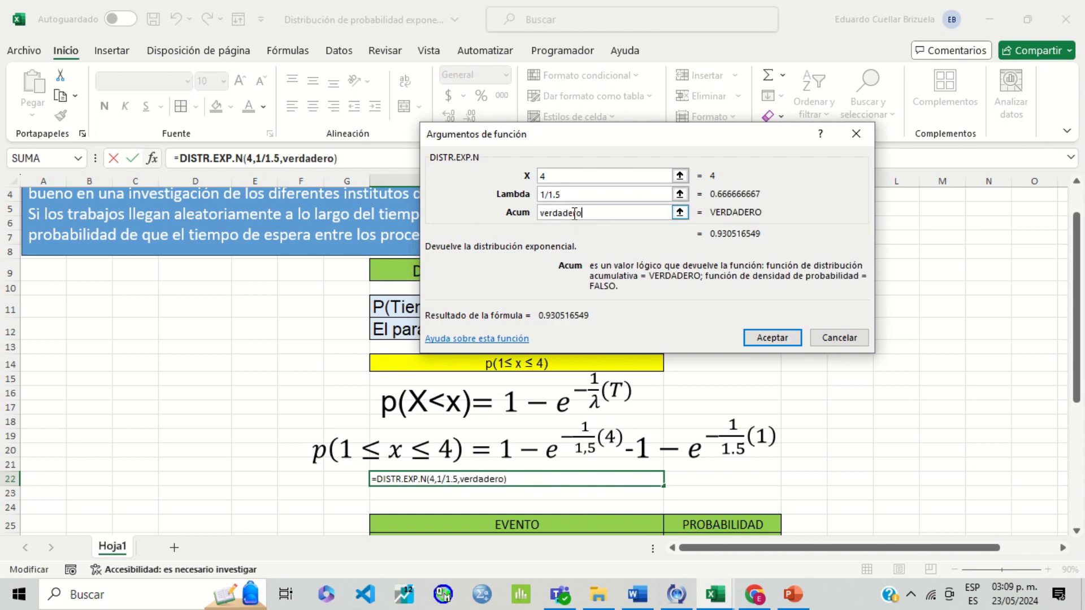
{"action": "double_click", "coordinate": [574, 214]}
{"action": "right_click", "coordinate": [574, 213]}
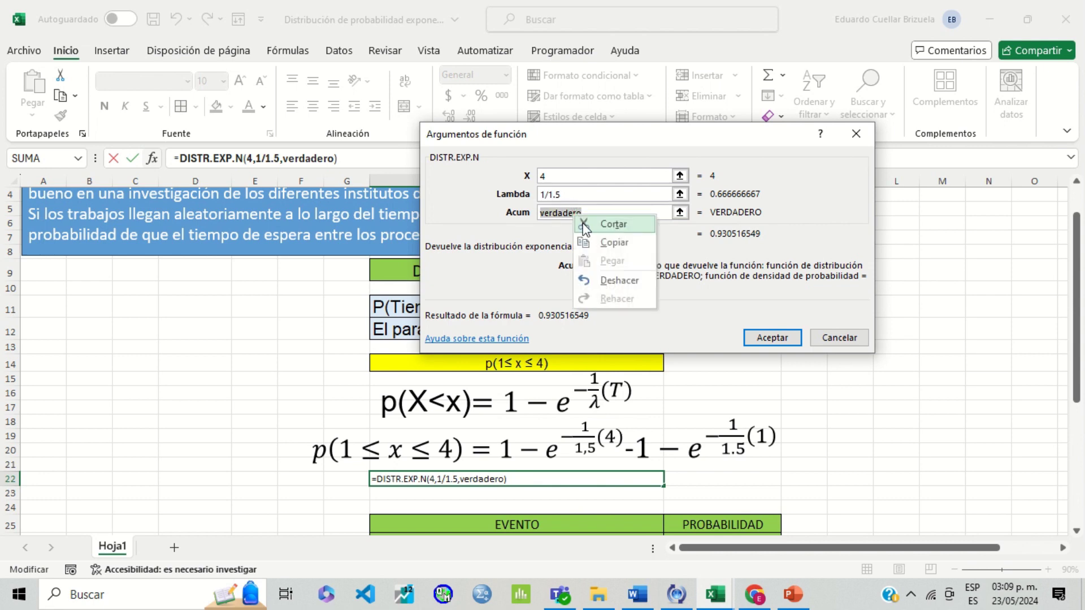
{"action": "left_click", "coordinate": [594, 240]}
{"action": "left_click", "coordinate": [760, 339]}
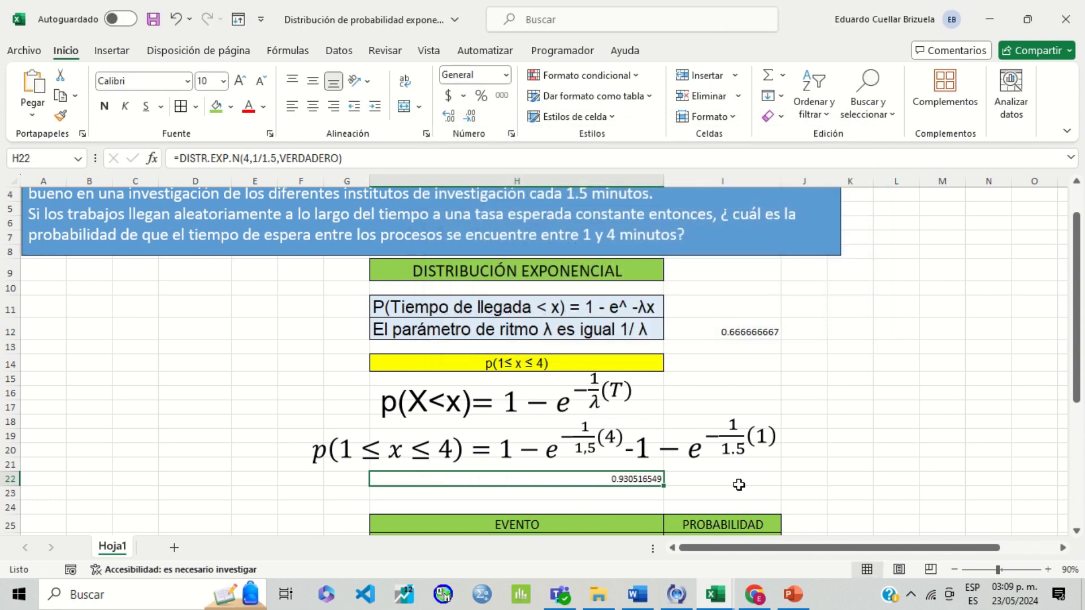
Copy the H22 formula text from the formula bar.
{"action": "left_click", "coordinate": [736, 481]}
{"action": "left_click", "coordinate": [654, 479]}
{"action": "left_click_drag", "start_coordinate": [414, 159], "coordinate": [177, 171]}
{"action": "right_click", "coordinate": [186, 154]}
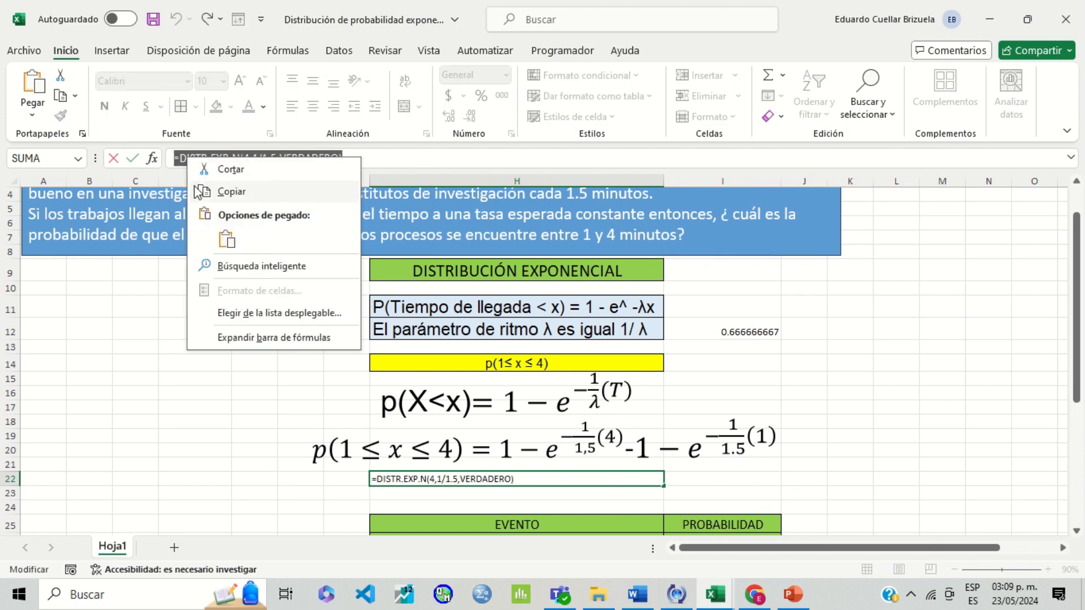
{"action": "left_click", "coordinate": [200, 189]}
Paste the formula into I22 and change X to 1, giving 0.486582881.
{"action": "left_click", "coordinate": [718, 478]}
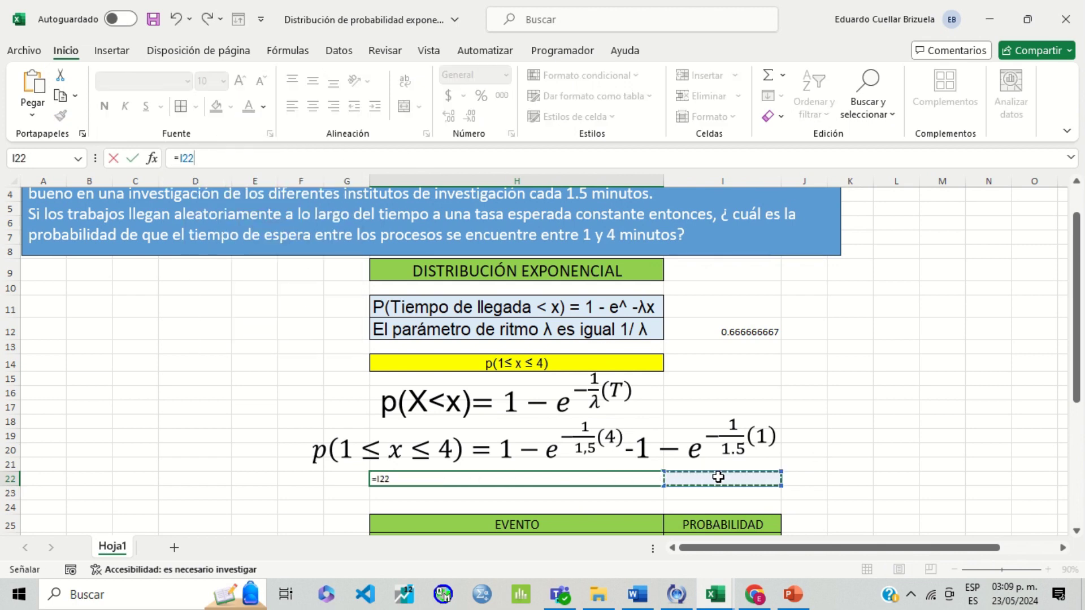
{"action": "key", "text": "Escape"}
{"action": "double_click", "coordinate": [717, 478]}
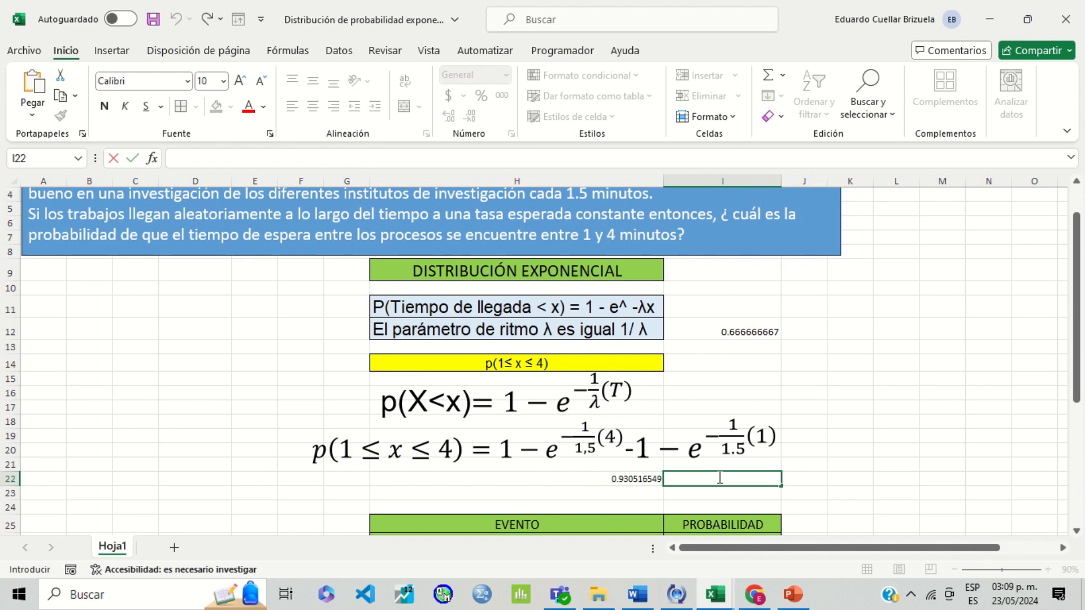
{"action": "key", "text": "ctrl+v"}
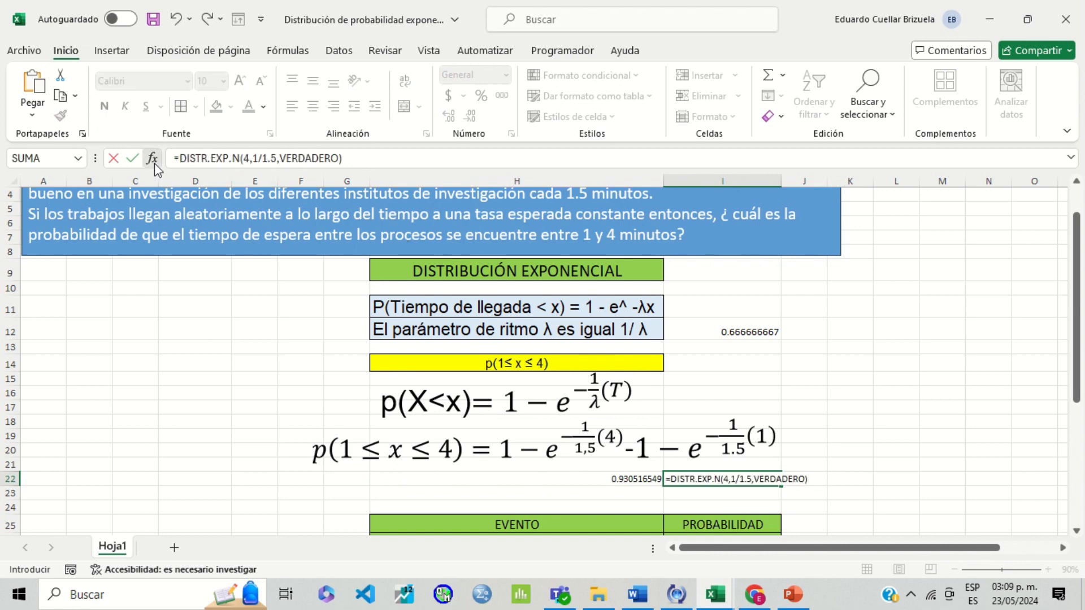
{"action": "left_click", "coordinate": [154, 164]}
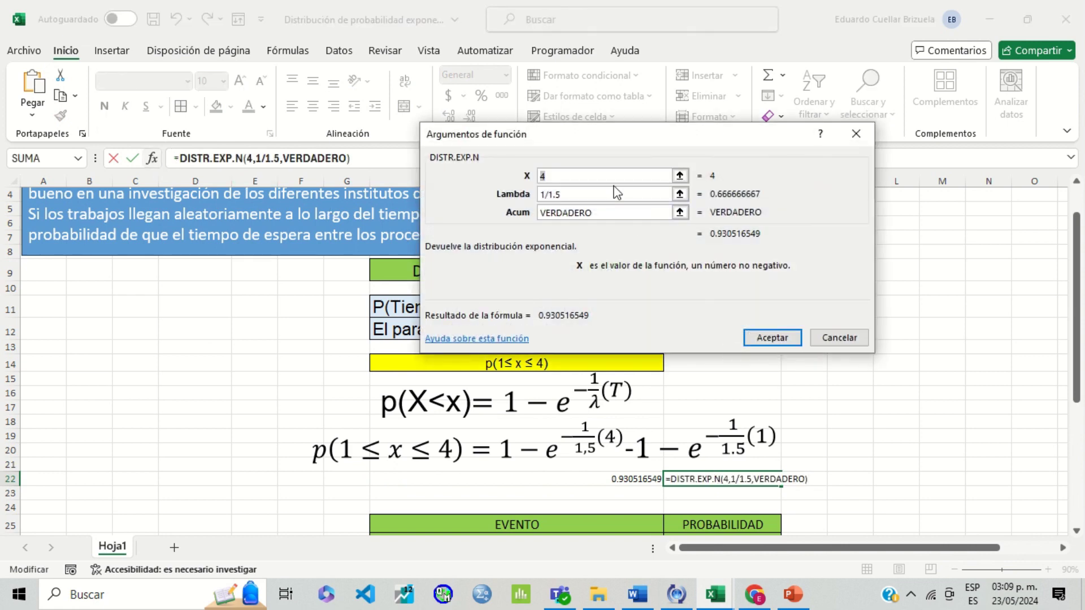
{"action": "type", "text": "1"}
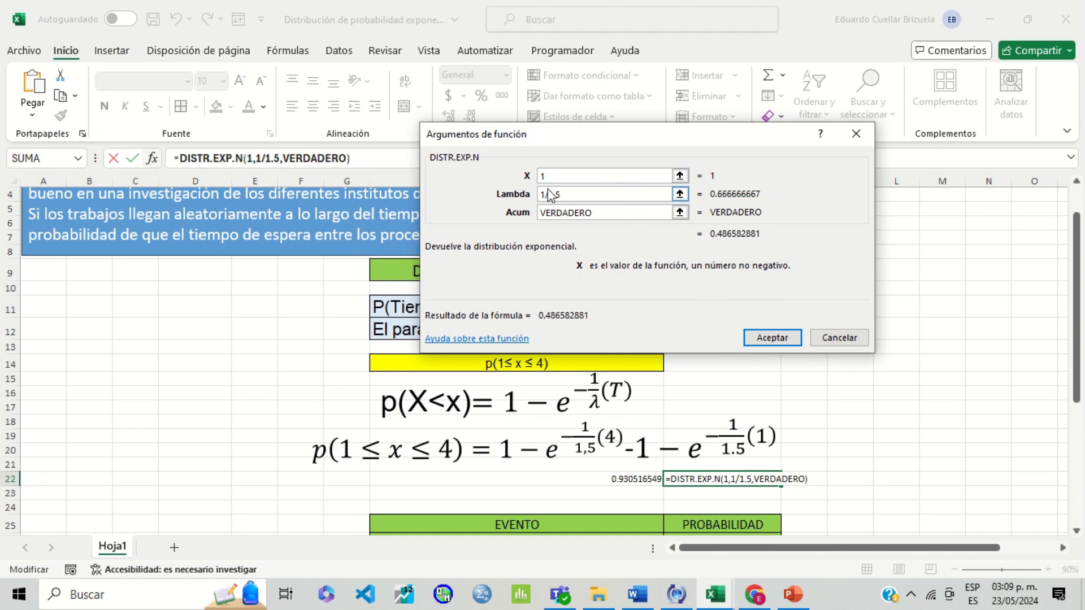
{"action": "left_click", "coordinate": [777, 338]}
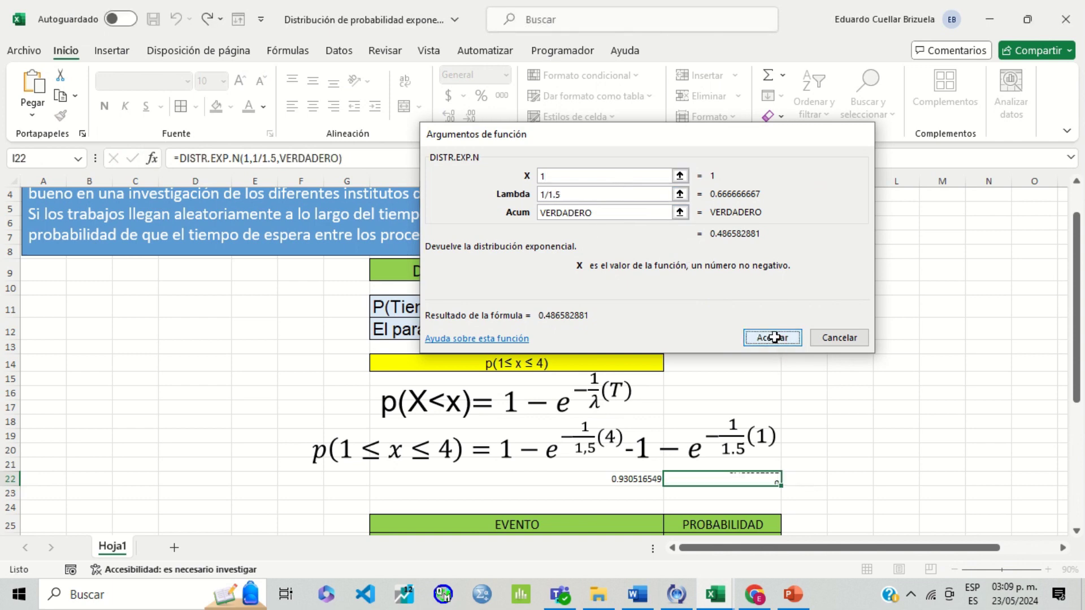
Center the two probability values in H22:I22.
{"action": "left_click_drag", "start_coordinate": [620, 480], "coordinate": [678, 479]}
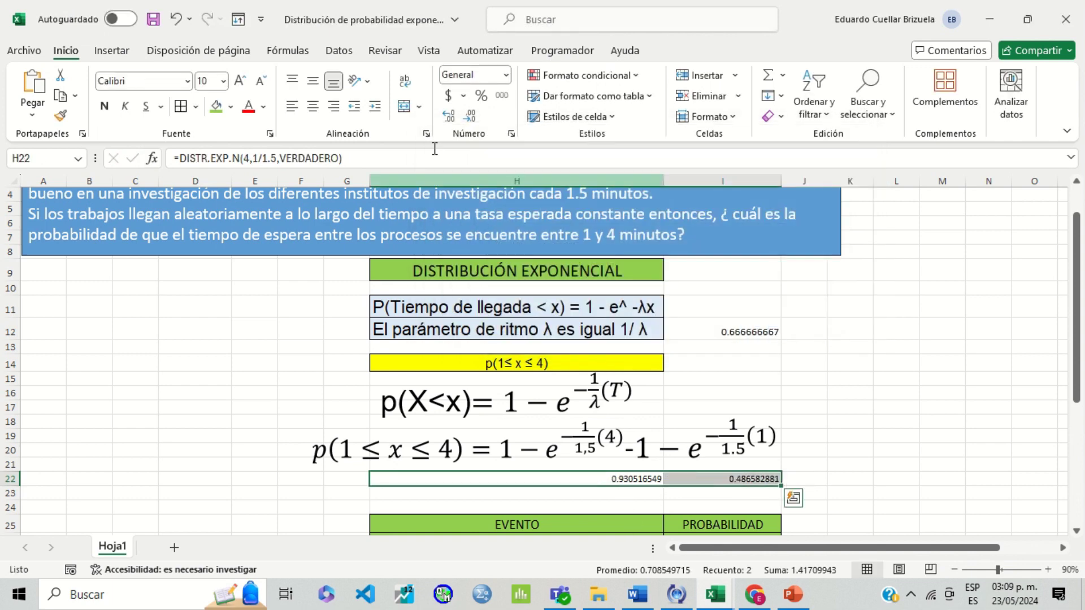
{"action": "left_click", "coordinate": [305, 112]}
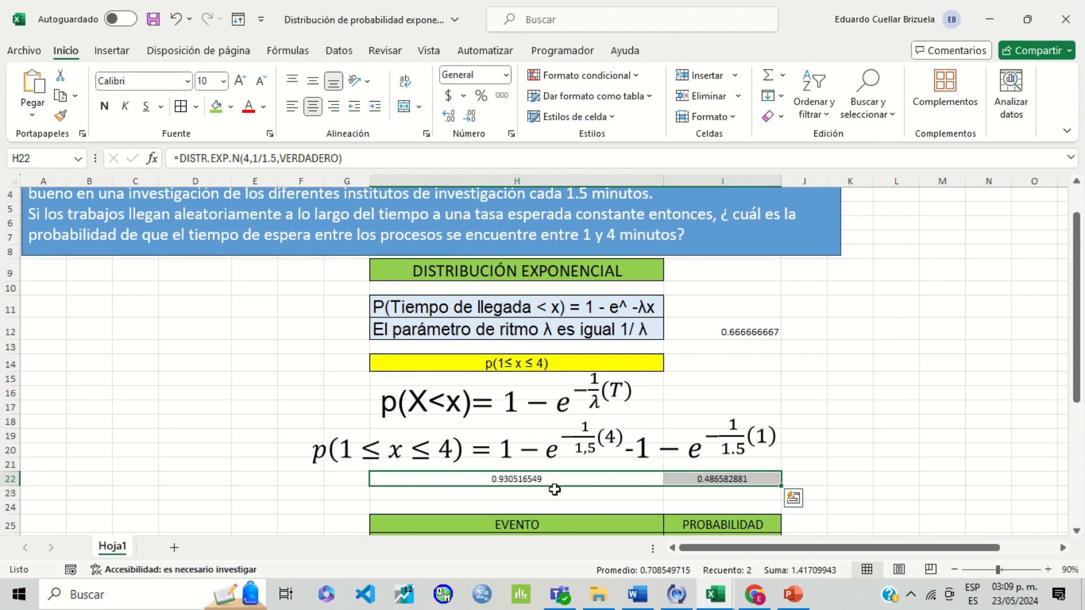
{"action": "scroll", "coordinate": [549, 465], "scroll_direction": "down", "scroll_amount": 1}
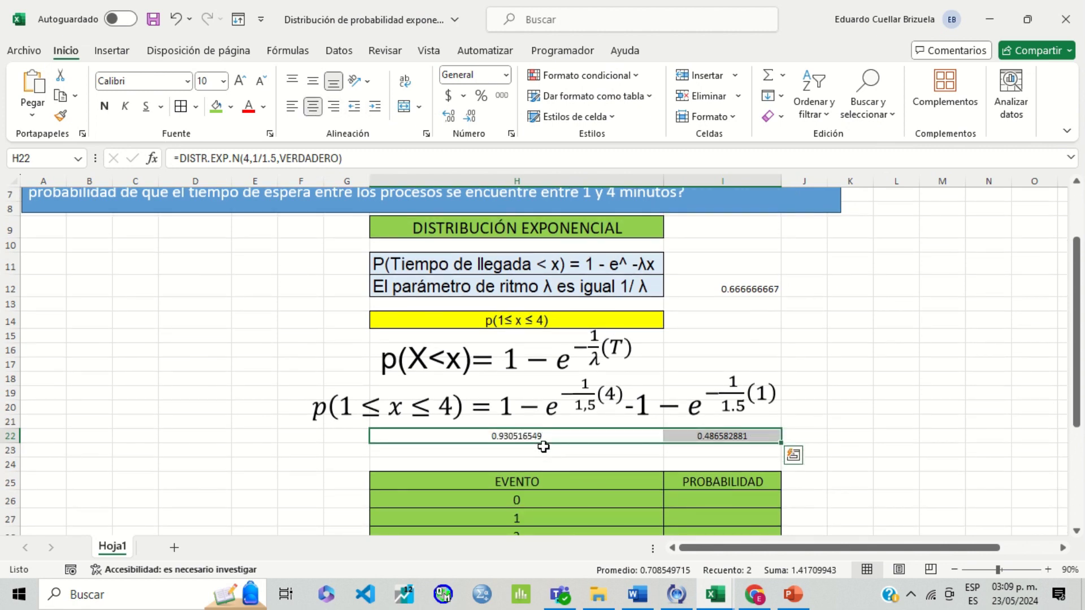
Copy the yellow p(1≤x≤4) label from H14 into H23.
{"action": "left_click", "coordinate": [515, 321]}
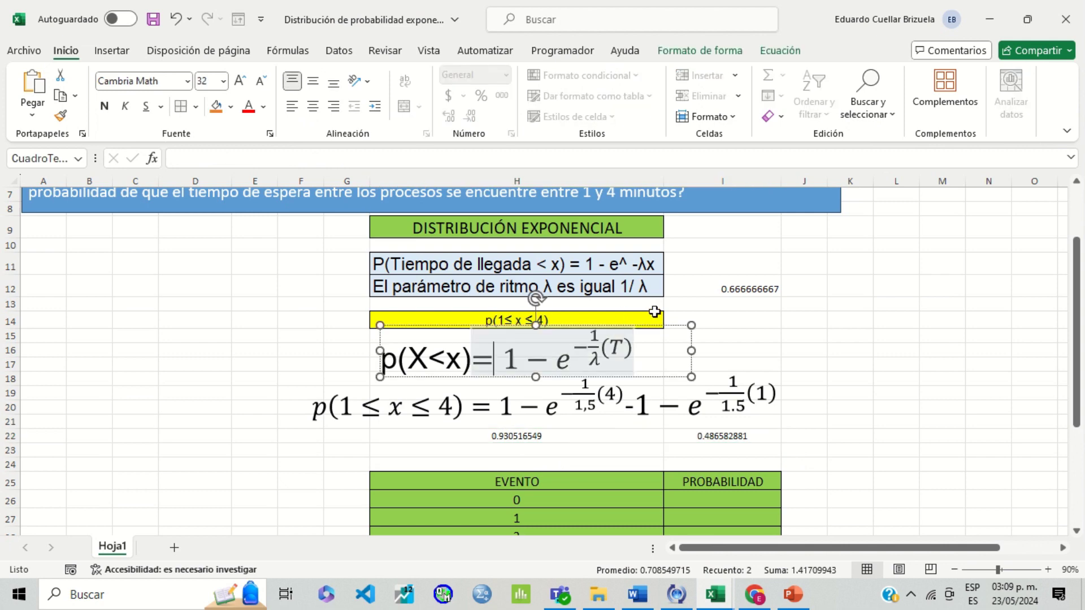
{"action": "left_click", "coordinate": [656, 314]}
{"action": "right_click", "coordinate": [650, 316]}
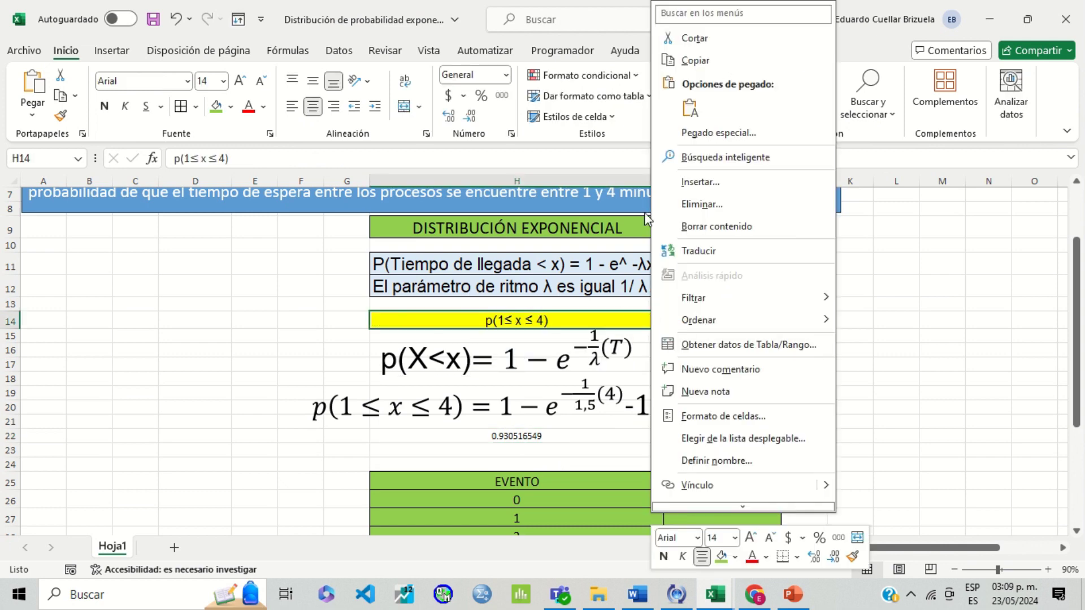
{"action": "left_click", "coordinate": [695, 60]}
{"action": "left_click", "coordinate": [546, 450]}
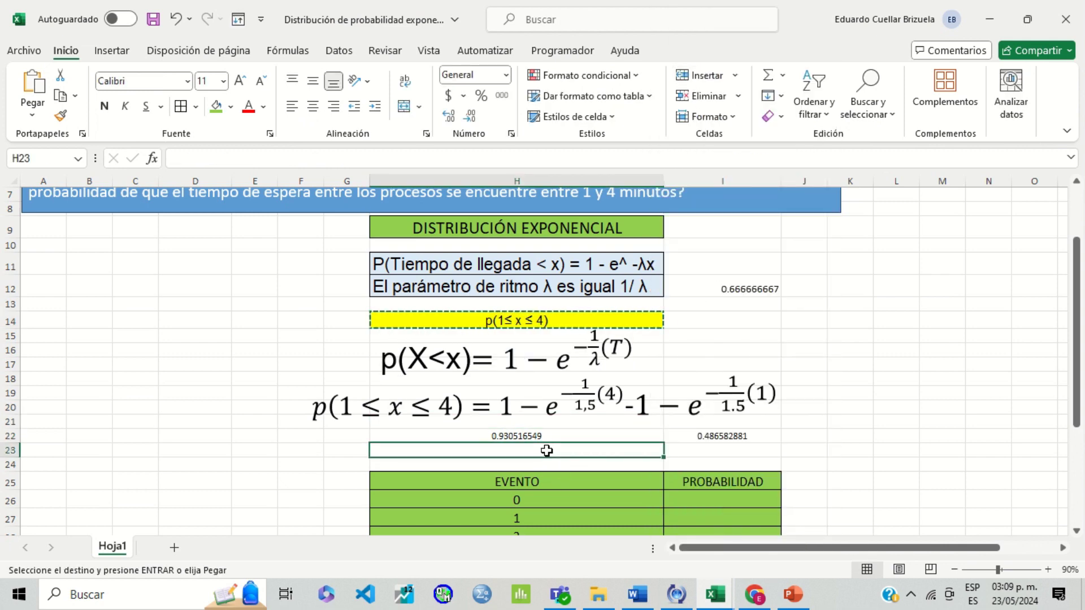
{"action": "key", "text": "ctrl+v"}
{"action": "left_click", "coordinate": [713, 452]}
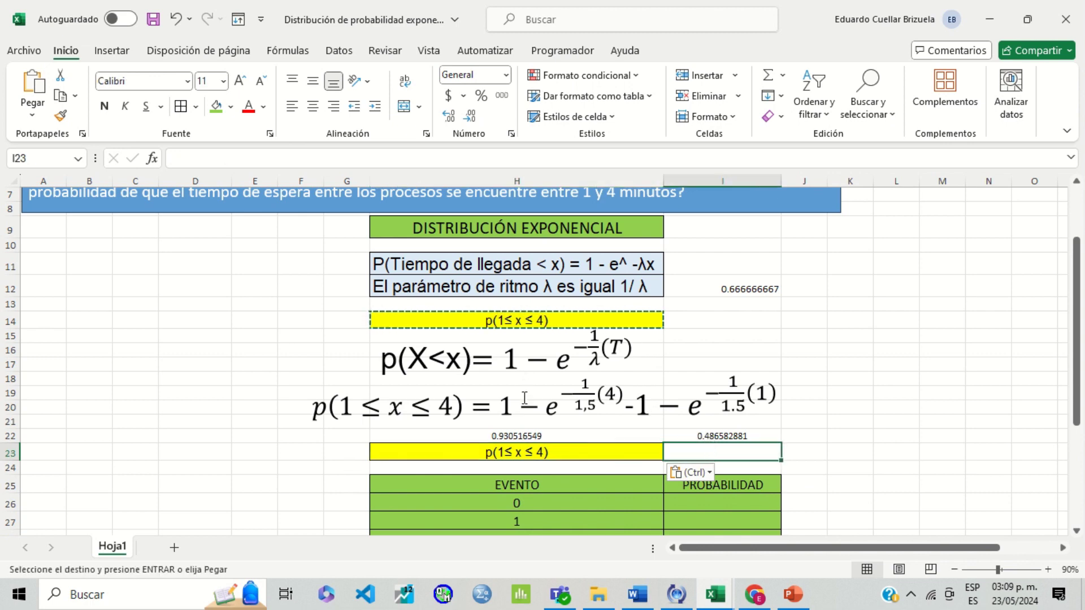
Color the minus sign between the equation's two halves red.
{"action": "left_click", "coordinate": [618, 399]}
{"action": "left_click", "coordinate": [627, 405]}
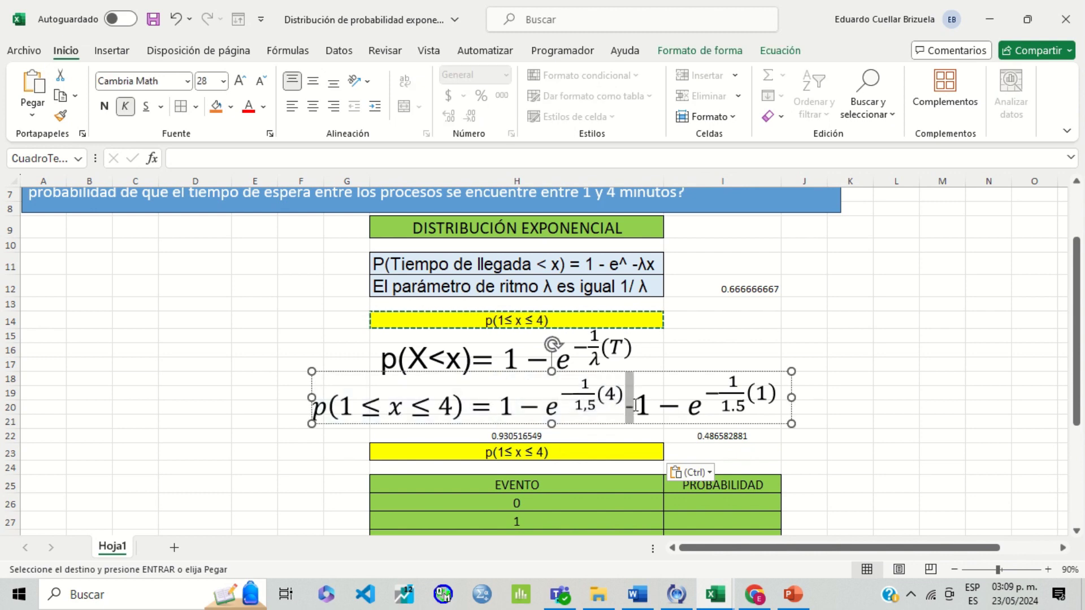
{"action": "left_click", "coordinate": [250, 107]}
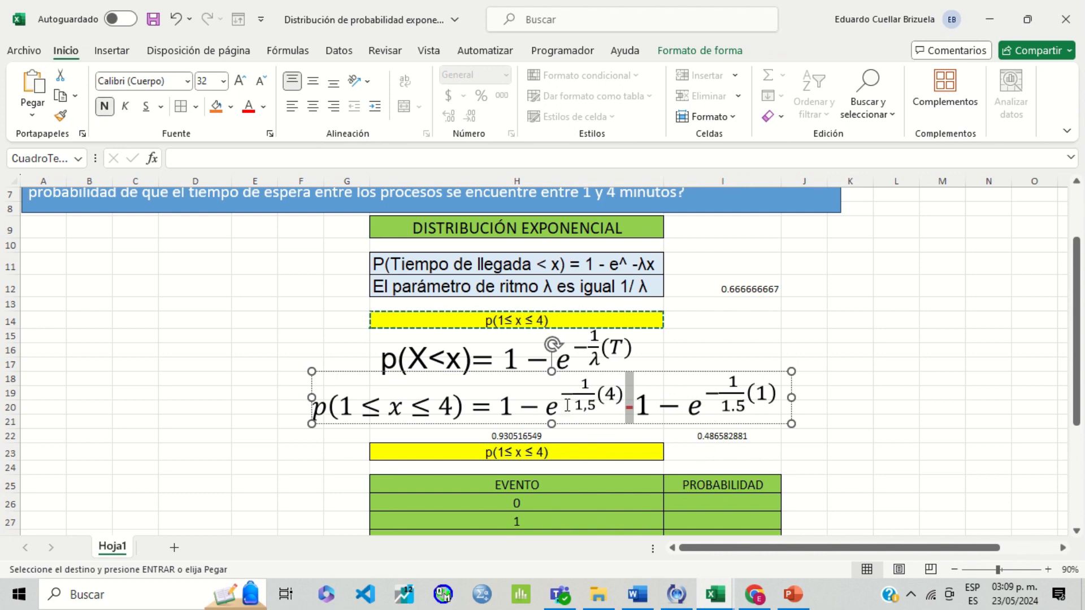
{"action": "double_click", "coordinate": [697, 456]}
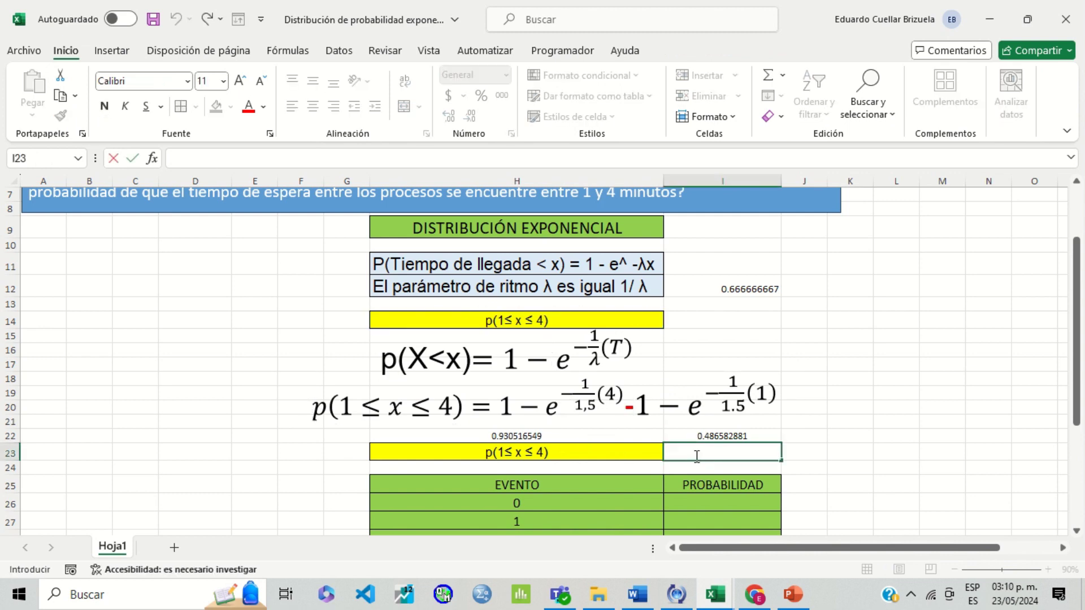
Enter =H22-I22 in I23, giving 0.443933668.
{"action": "type", "text": "="}
{"action": "left_click", "coordinate": [626, 433]}
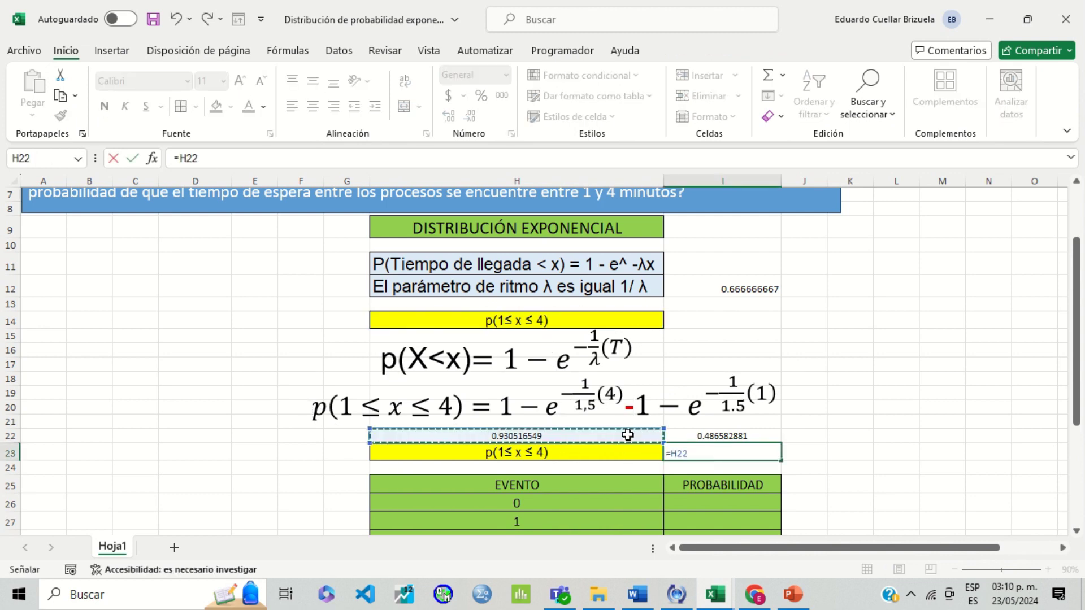
{"action": "type", "text": "-"}
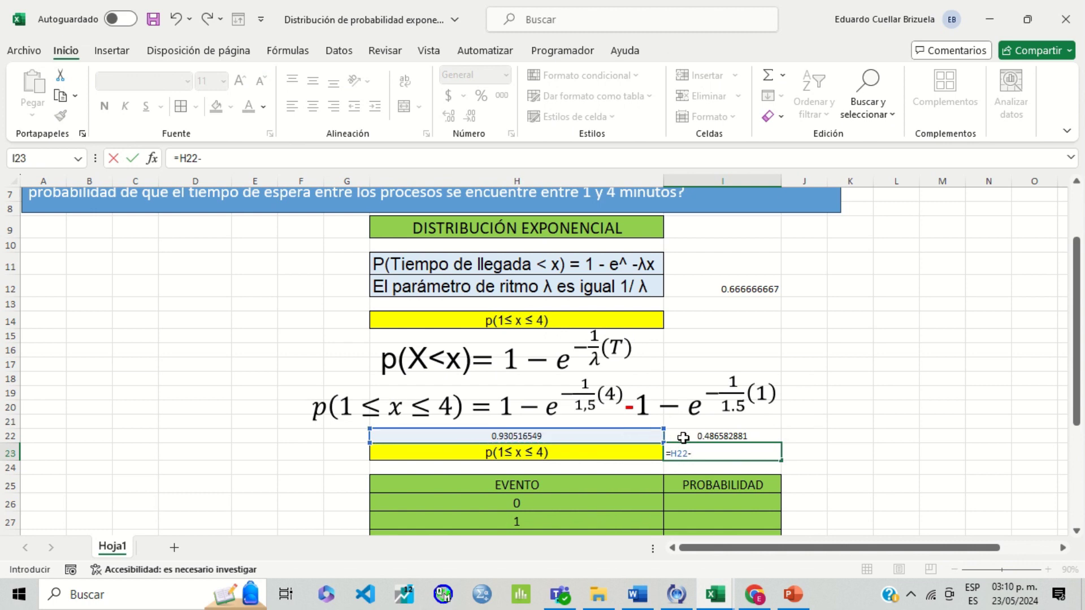
{"action": "left_click", "coordinate": [683, 437]}
{"action": "key", "text": "Return"}
Set the I23 result to 16 pt and center it.
{"action": "left_click", "coordinate": [618, 451]}
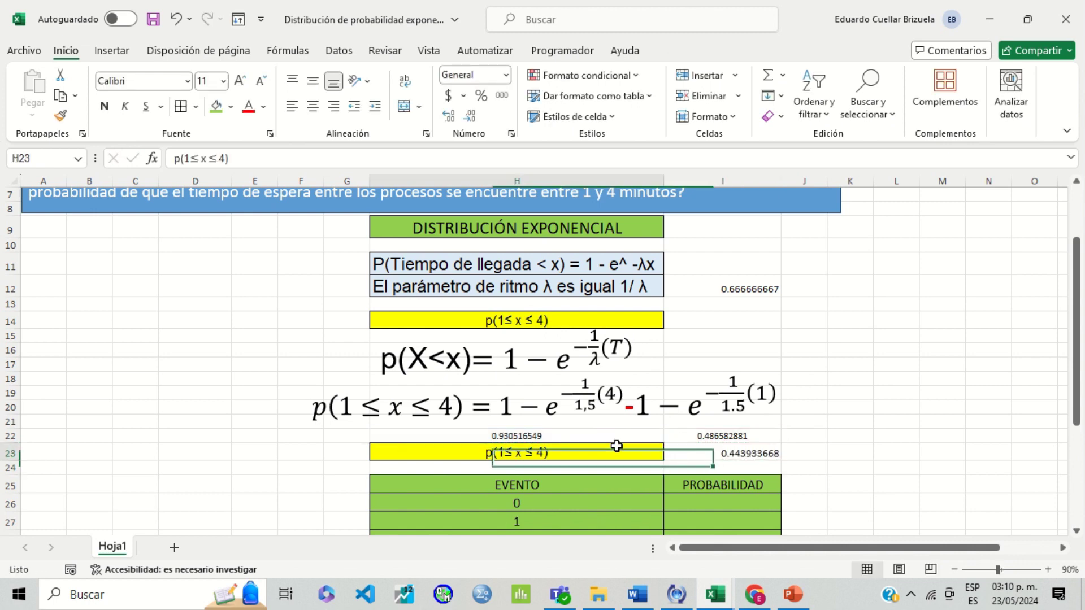
{"action": "left_click", "coordinate": [700, 452]}
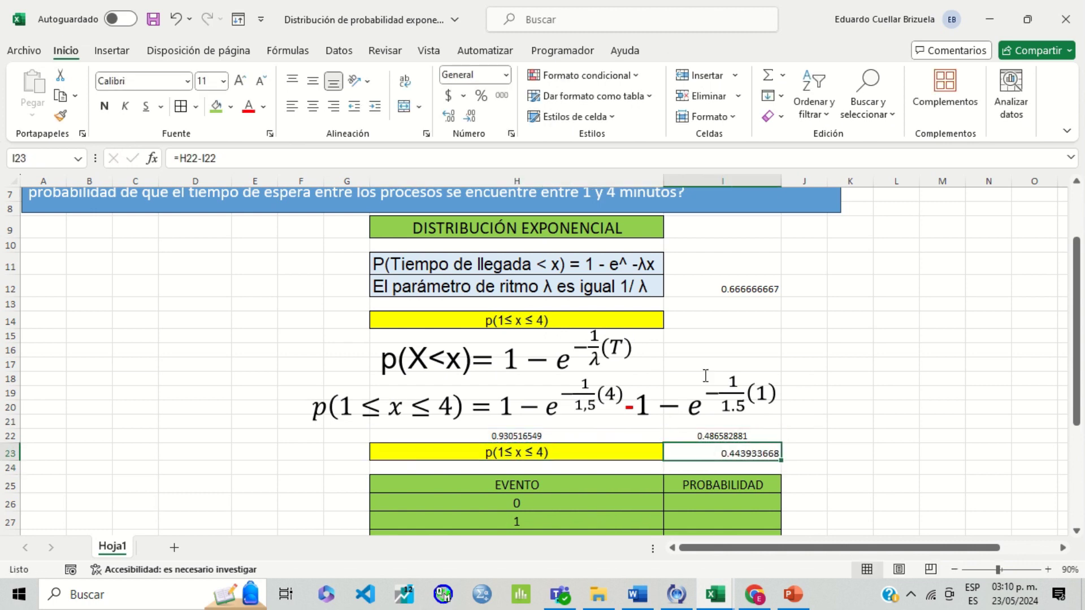
{"action": "left_click", "coordinate": [223, 81]}
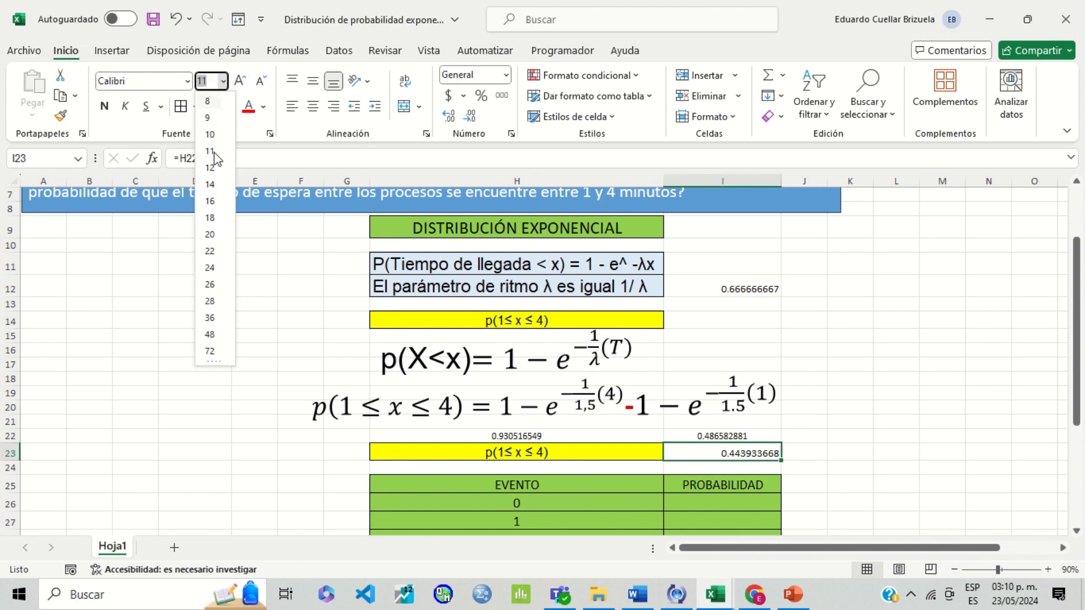
{"action": "left_click", "coordinate": [211, 201]}
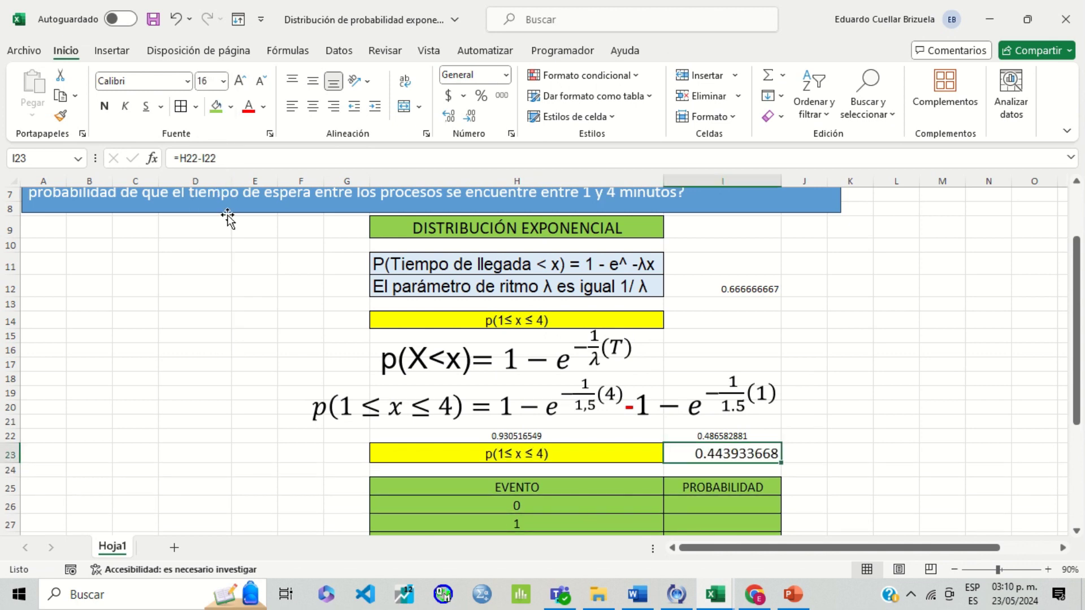
{"action": "left_click", "coordinate": [312, 106]}
{"action": "left_click", "coordinate": [901, 469]}
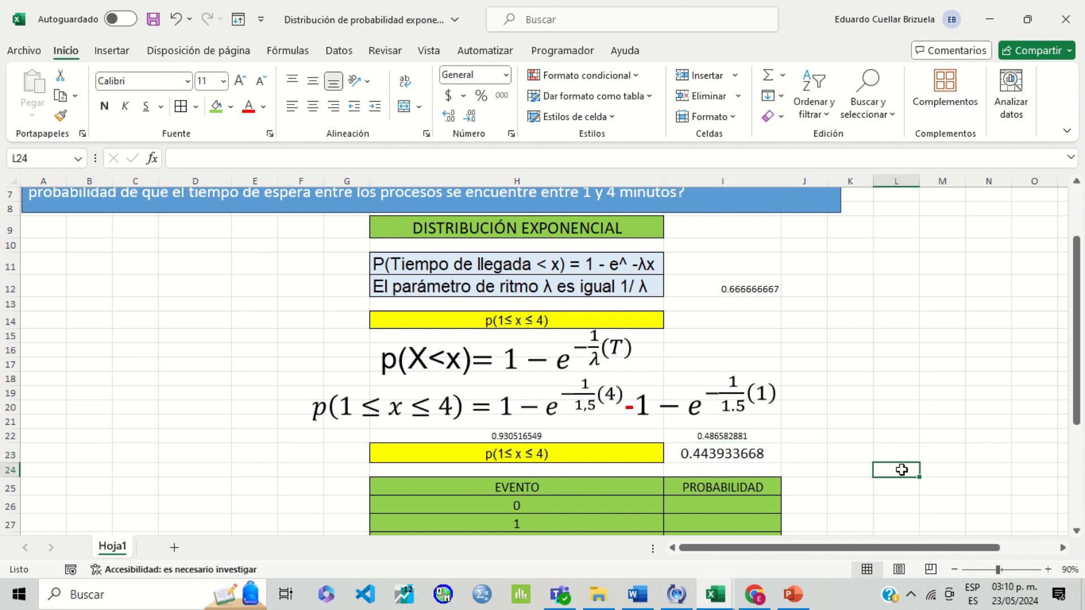
Set the font size of range H22:I23 to 16 pt.
{"action": "scroll", "coordinate": [799, 450], "scroll_direction": "down", "scroll_amount": 1}
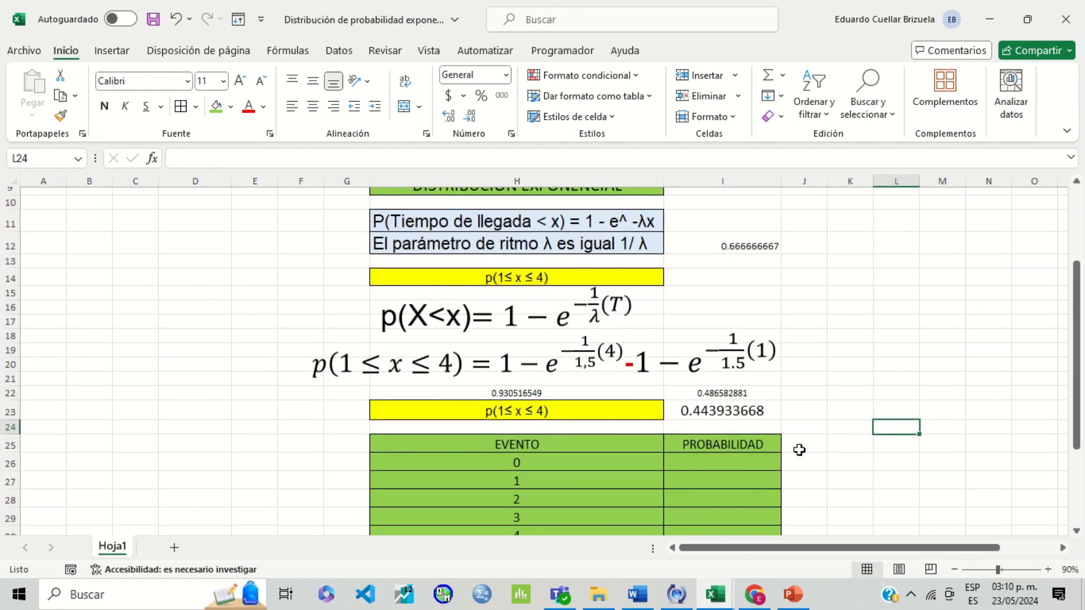
{"action": "left_click", "coordinate": [706, 414]}
{"action": "left_click_drag", "start_coordinate": [627, 394], "coordinate": [667, 412]}
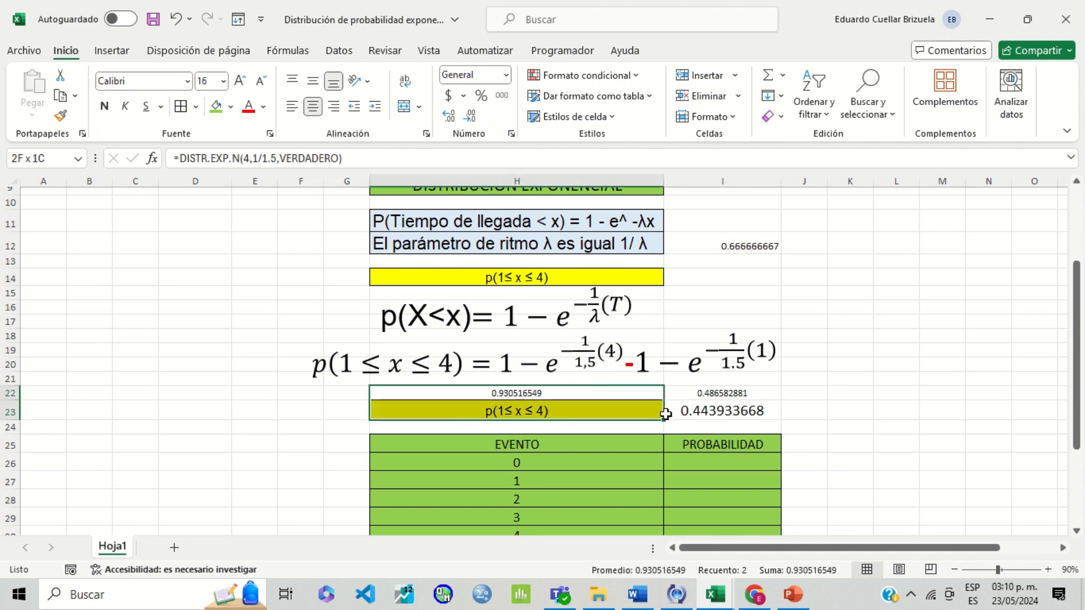
{"action": "left_click", "coordinate": [224, 82]}
{"action": "left_click", "coordinate": [227, 201]}
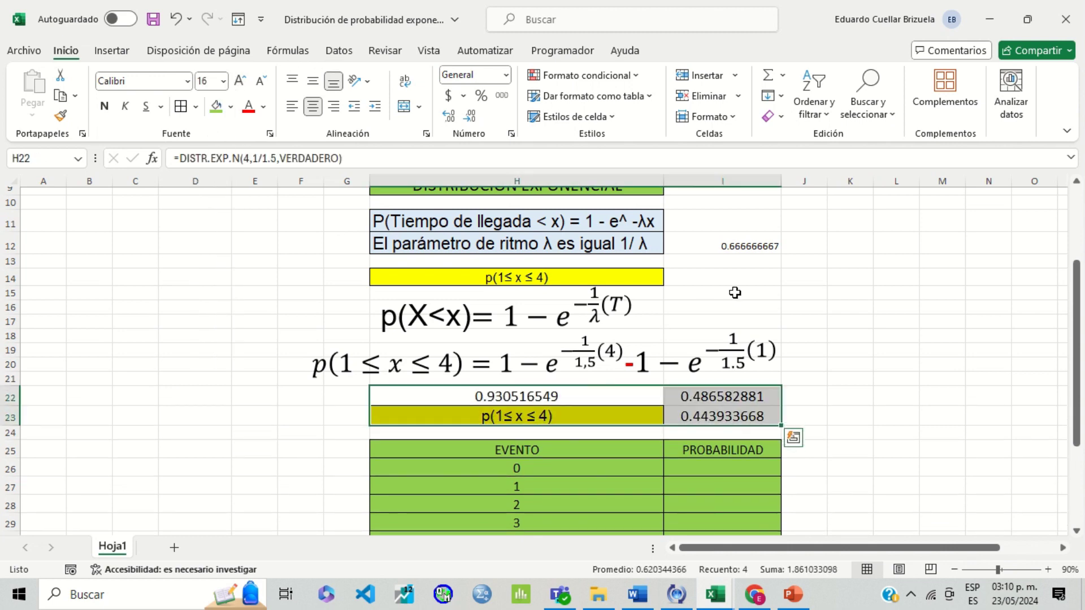
{"action": "left_click", "coordinate": [762, 244]}
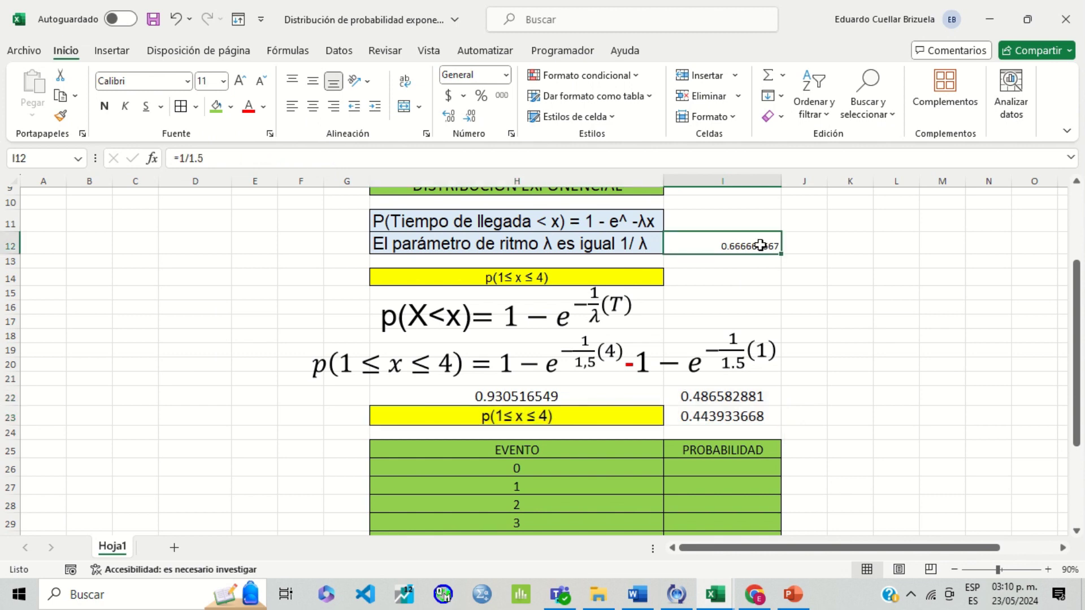
Replace the I12 formula with the text 1/1.5 and center it.
{"action": "key", "text": "Delete"}
{"action": "type", "text": "0 1"}
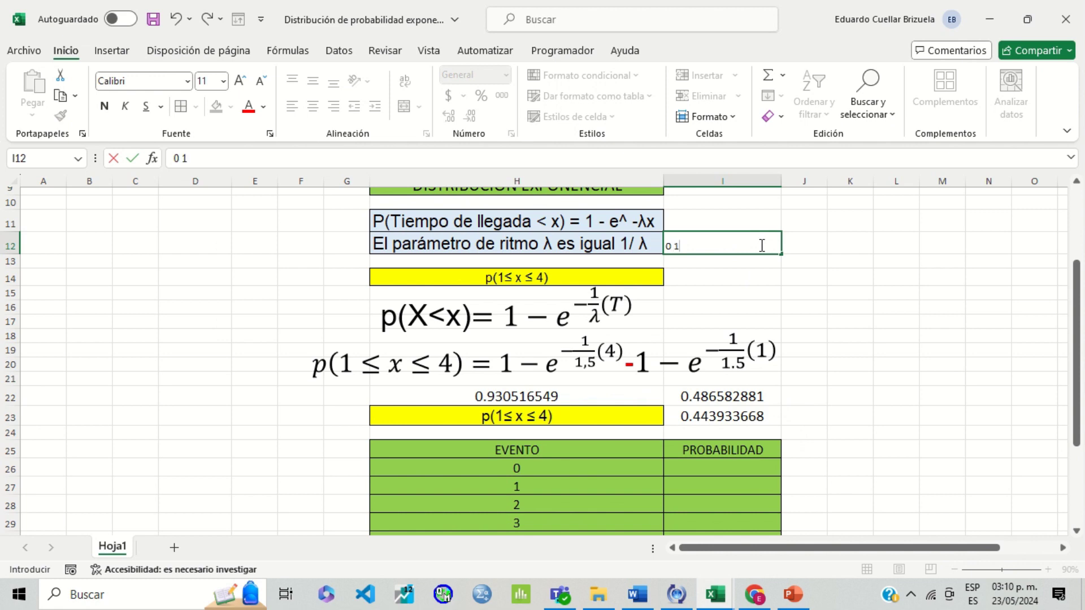
{"action": "type", "text": "/1.5"}
{"action": "key", "text": "Return"}
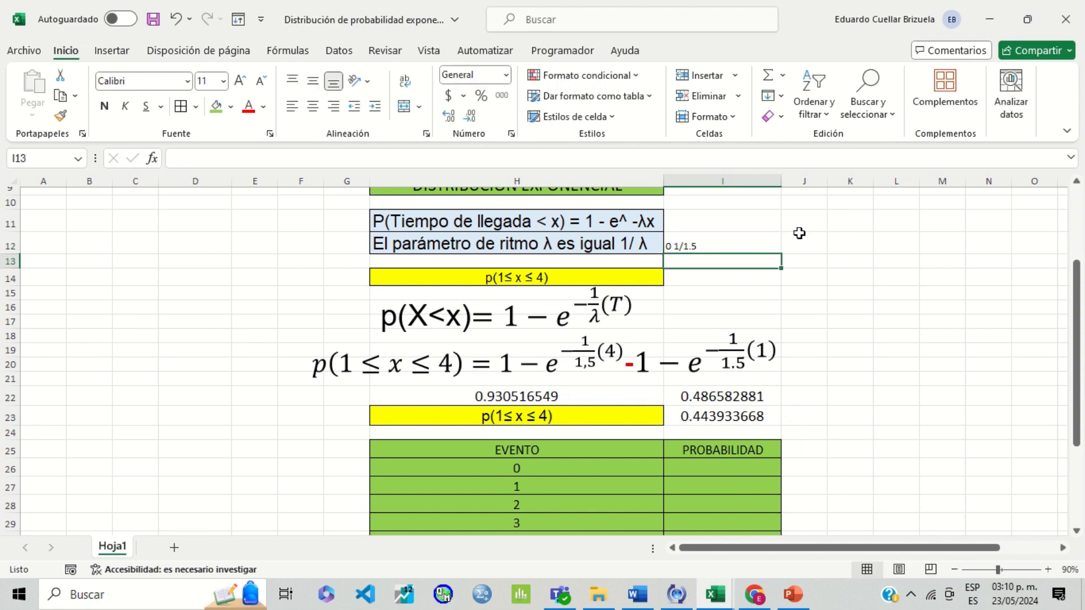
{"action": "left_click", "coordinate": [761, 231]}
{"action": "left_click", "coordinate": [753, 241]}
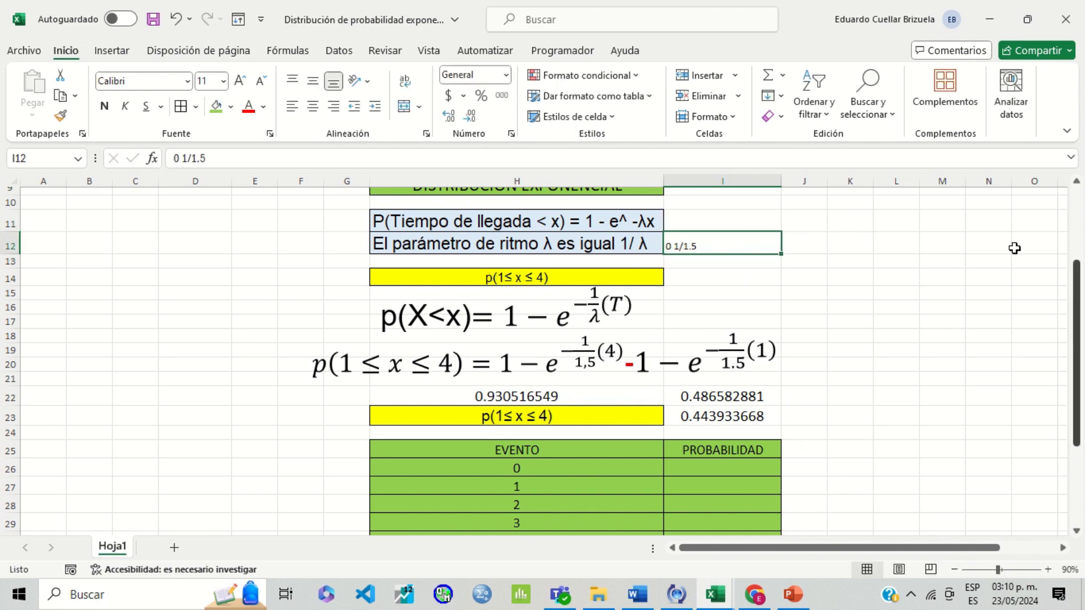
{"action": "double_click", "coordinate": [678, 241]}
{"action": "key", "text": "BackSpace"}
{"action": "key", "text": "BackSpace"}
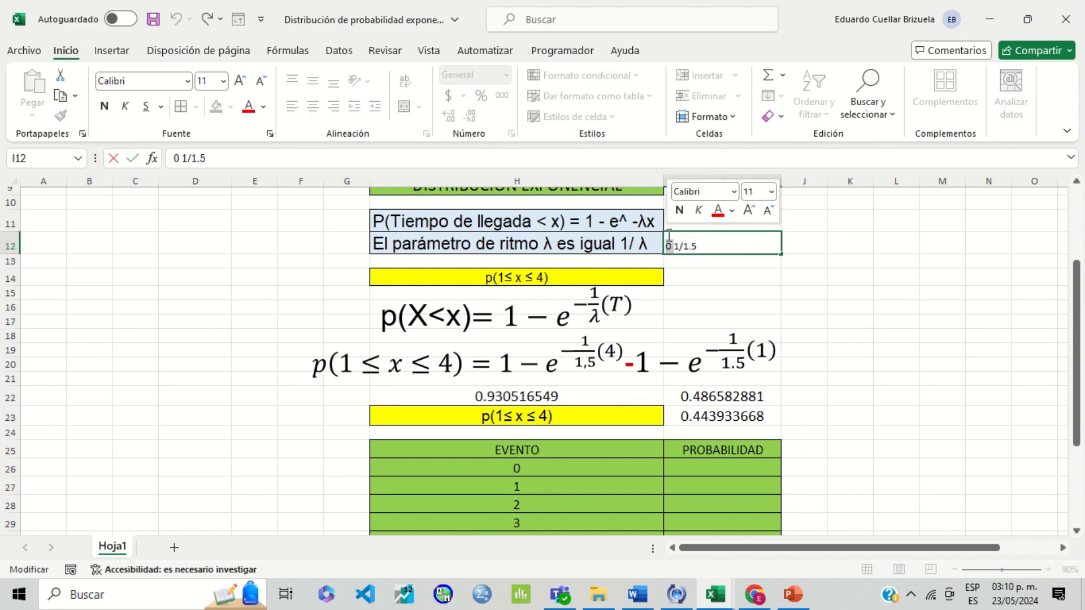
{"action": "left_click", "coordinate": [718, 290]}
{"action": "left_click", "coordinate": [715, 246]}
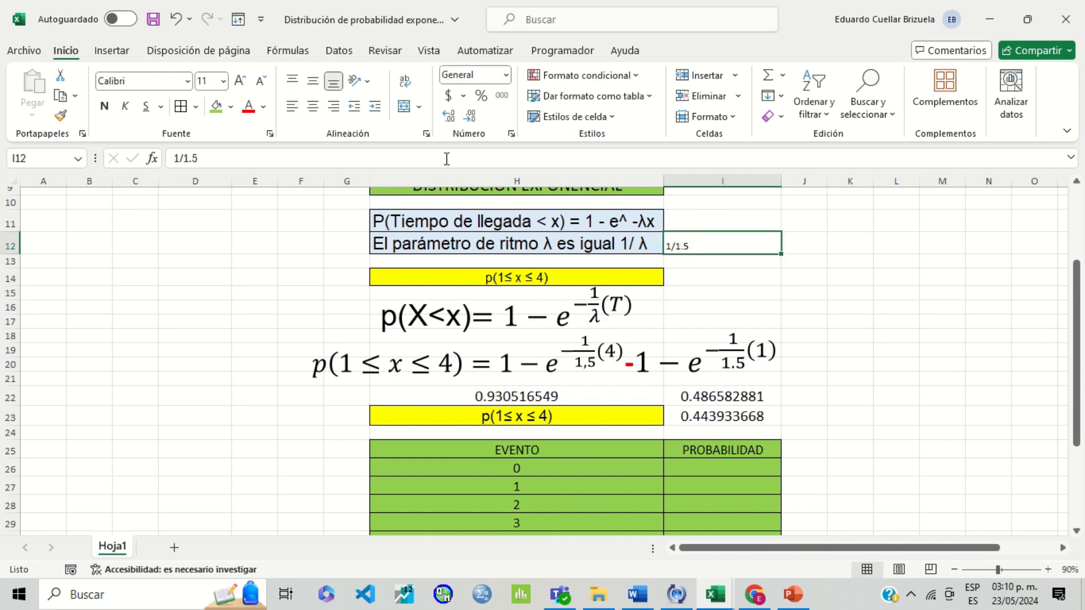
{"action": "left_click", "coordinate": [320, 107]}
Add an equals sign to the H23 label and fill I23 orange.
{"action": "scroll", "coordinate": [581, 331], "scroll_direction": "down", "scroll_amount": 2}
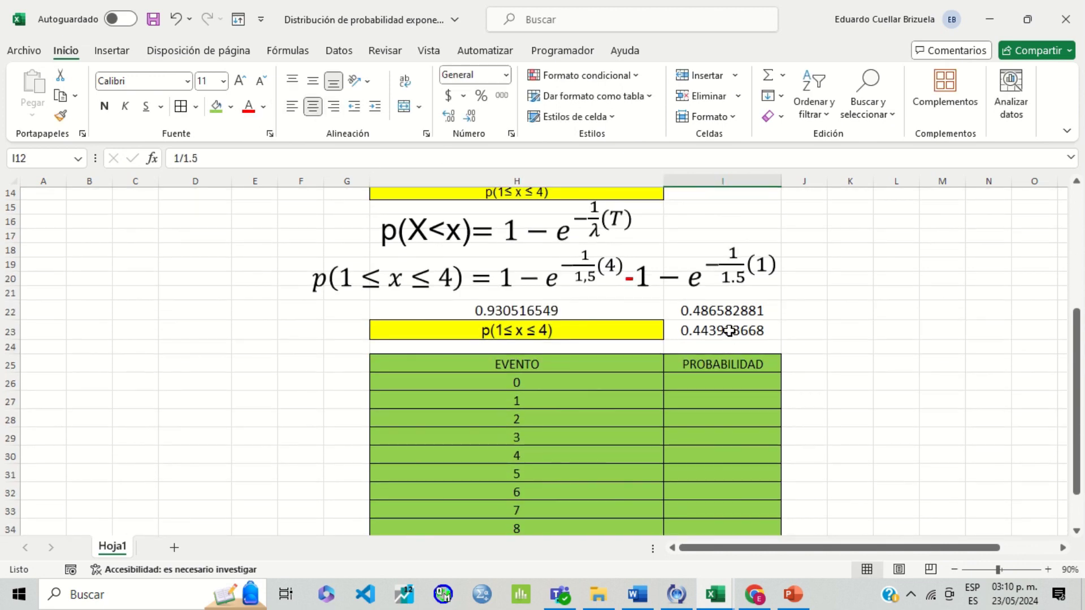
{"action": "left_click", "coordinate": [728, 331]}
{"action": "double_click", "coordinate": [658, 331]}
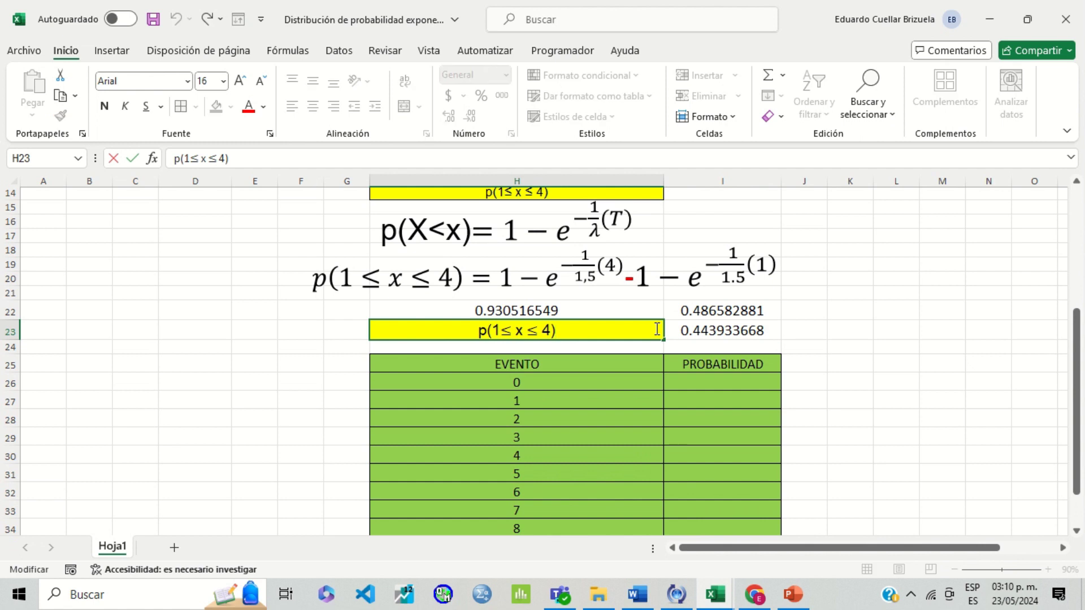
{"action": "type", "text": "="}
{"action": "left_click", "coordinate": [686, 338]}
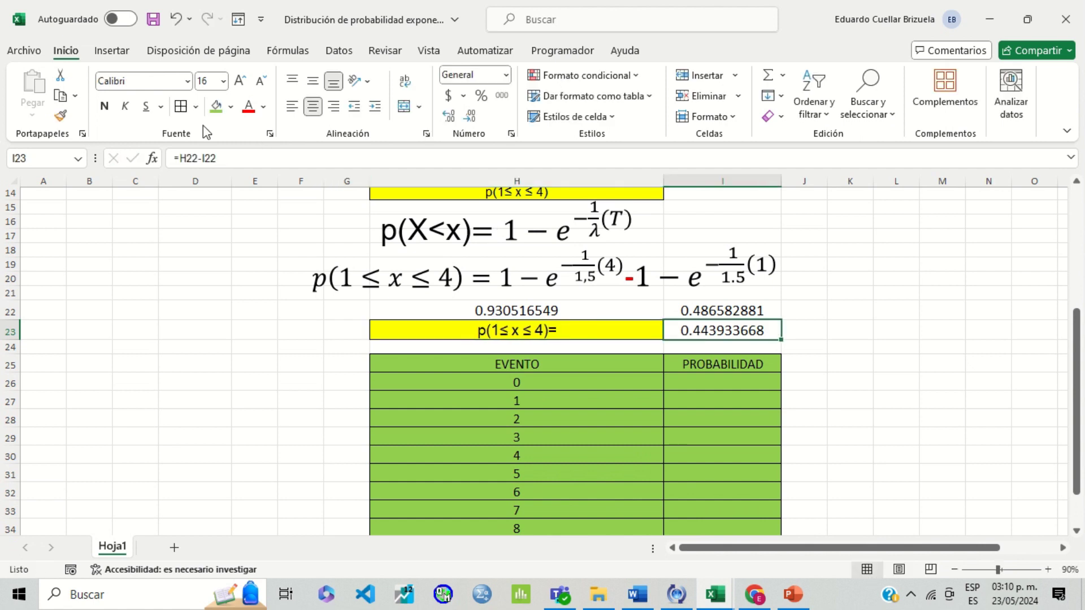
{"action": "left_click", "coordinate": [231, 107]}
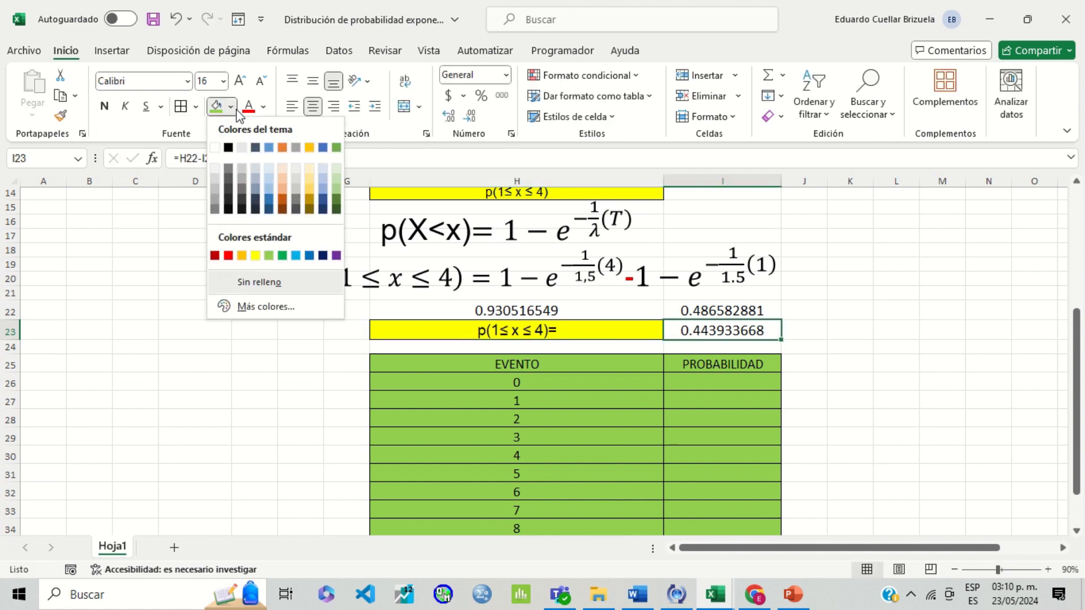
{"action": "left_click", "coordinate": [242, 256]}
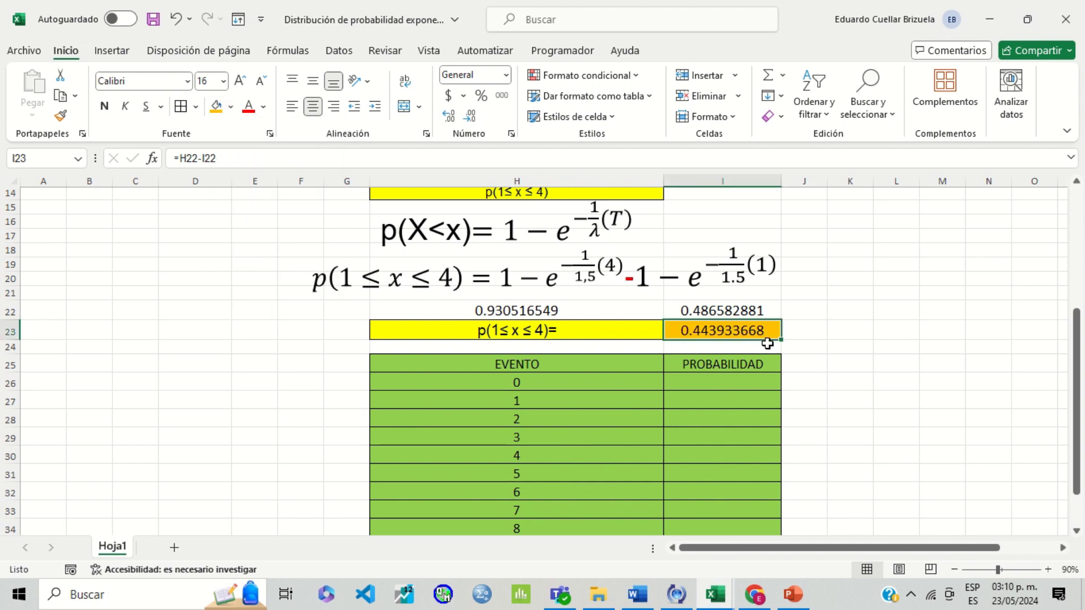
Enter =DISTR.EXP.N(H26,1/1.5,VERDADERO) in I26, returning 0 for event 0.
{"action": "double_click", "coordinate": [683, 383]}
{"action": "type", "text": "=dis"}
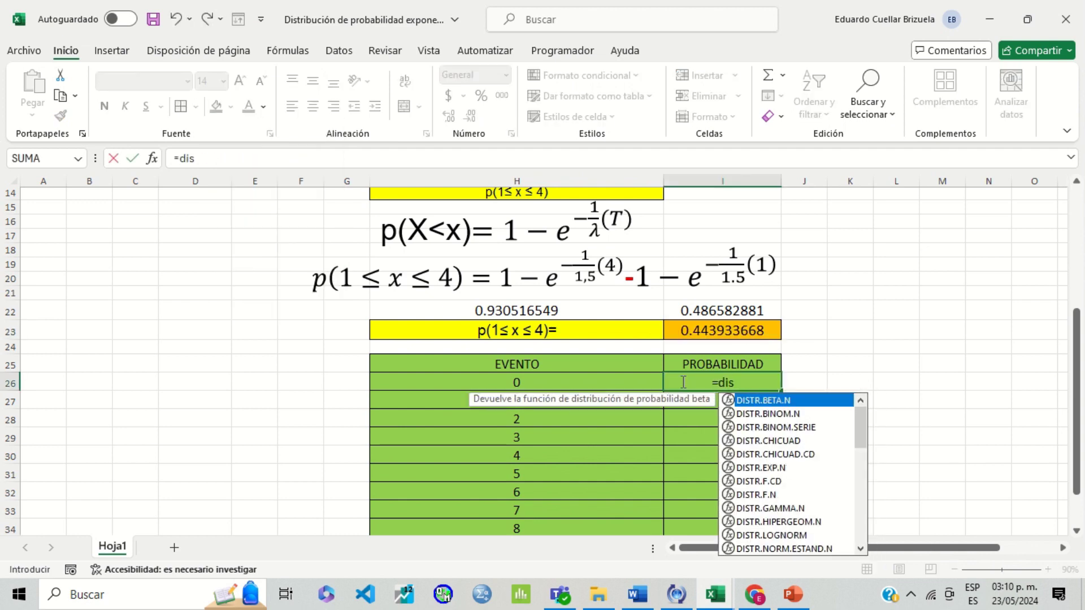
{"action": "double_click", "coordinate": [795, 467]}
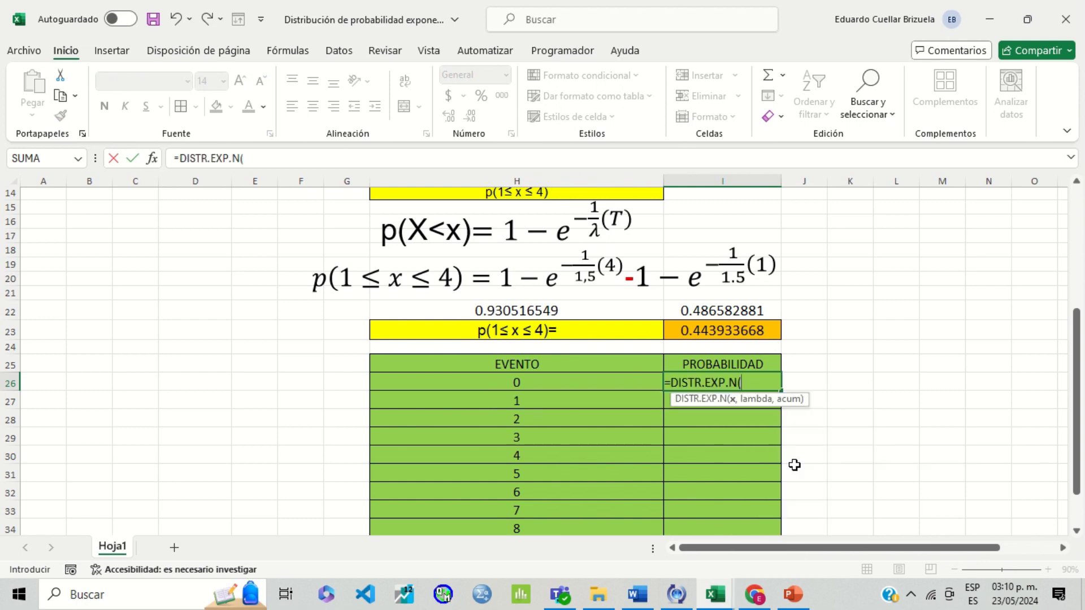
{"action": "left_click", "coordinate": [153, 158]}
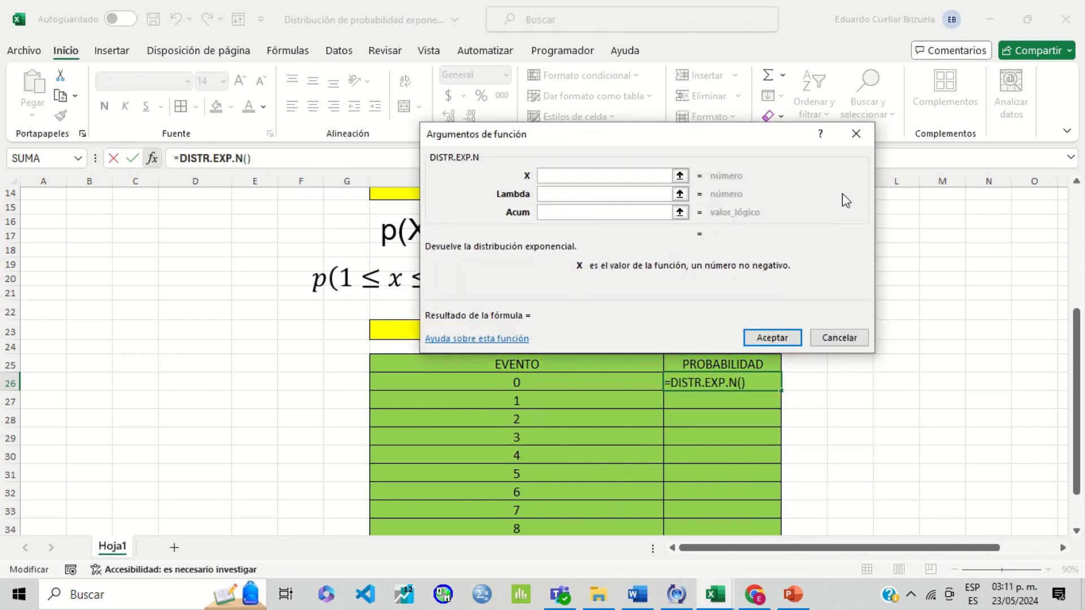
{"action": "left_click", "coordinate": [679, 176]}
{"action": "left_click", "coordinate": [540, 381]}
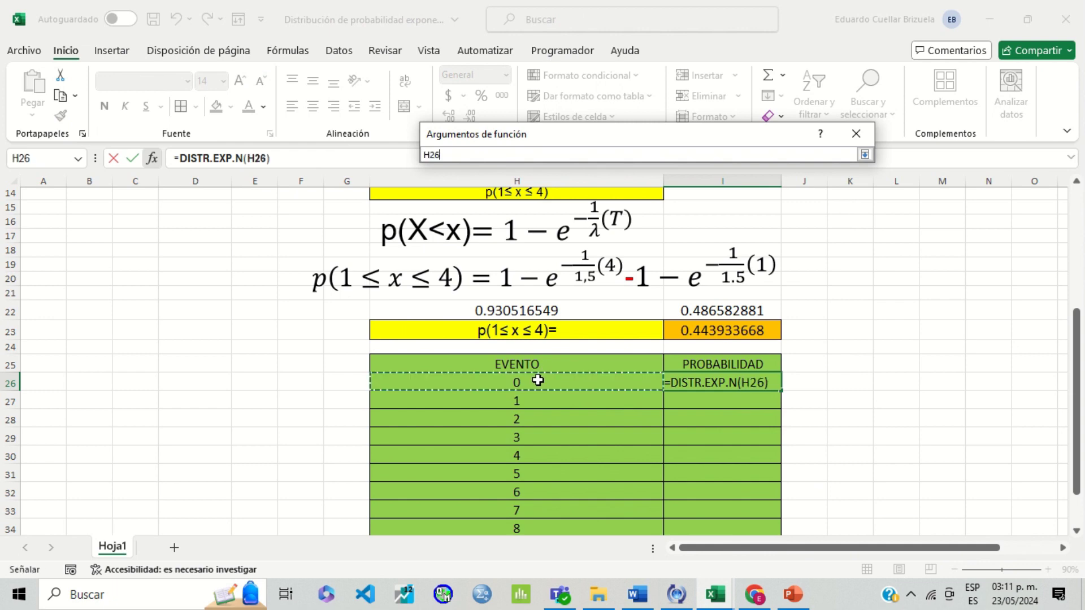
{"action": "left_click", "coordinate": [865, 154]}
{"action": "left_click", "coordinate": [620, 195]}
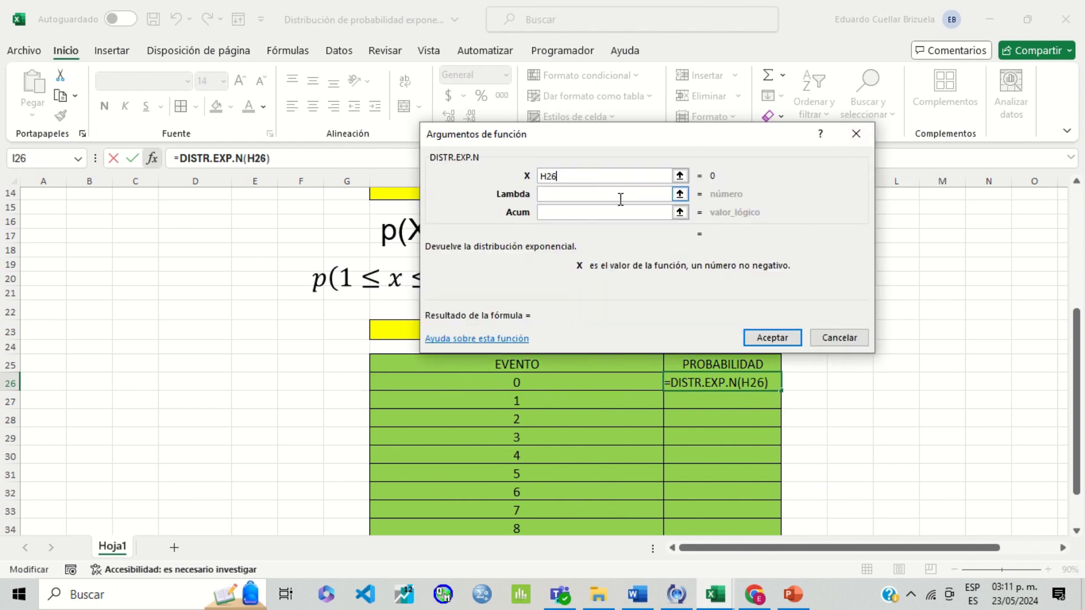
{"action": "type", "text": "1/1"}
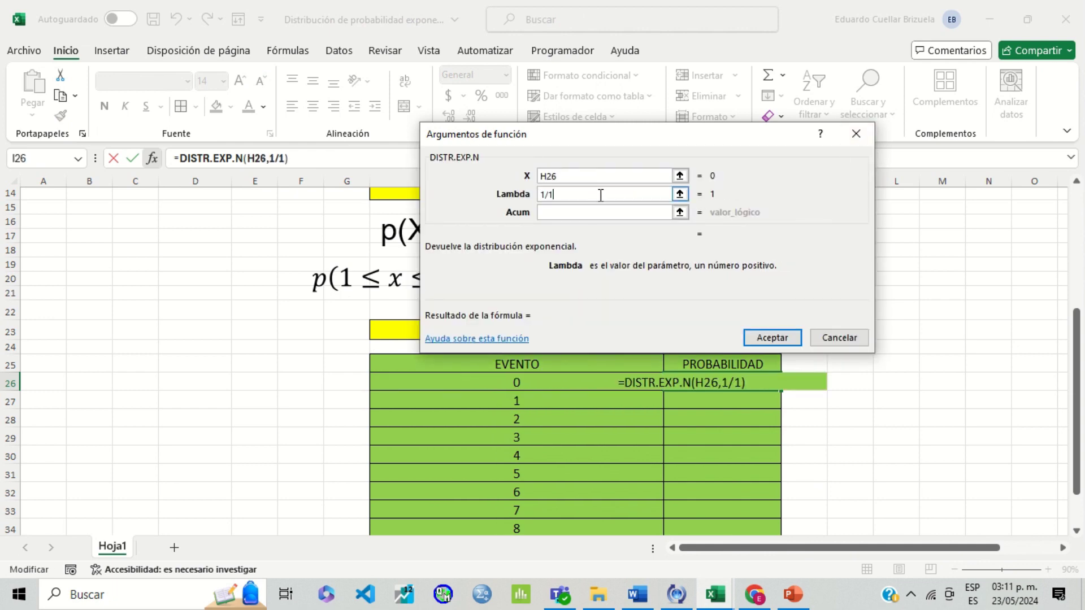
{"action": "type", "text": ".5"}
{"action": "left_click", "coordinate": [601, 212]}
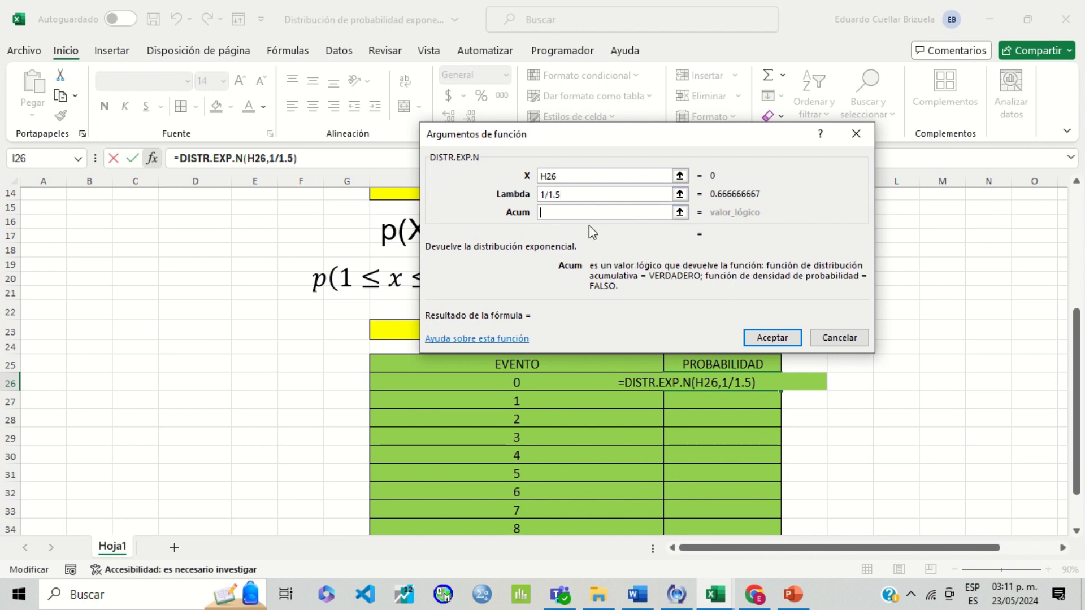
{"action": "type", "text": "VERD"}
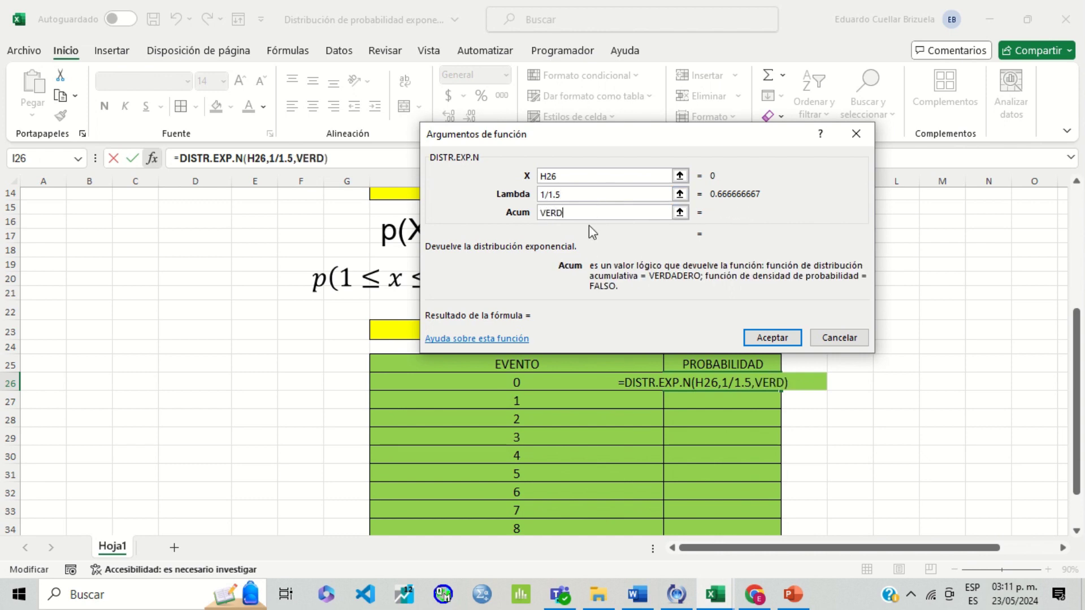
{"action": "type", "text": "ADERO"}
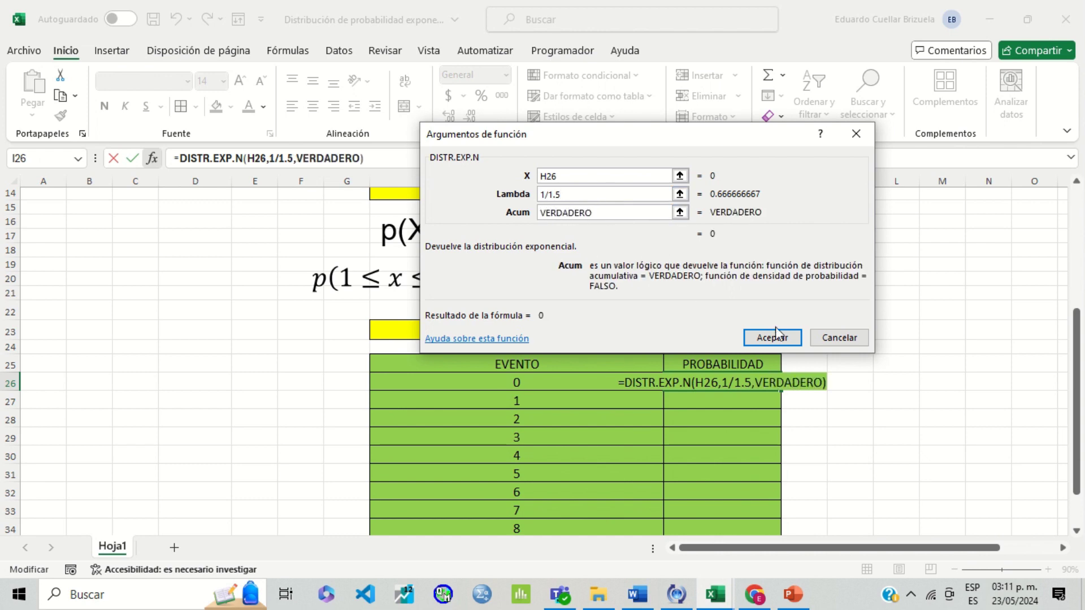
{"action": "left_click", "coordinate": [766, 338]}
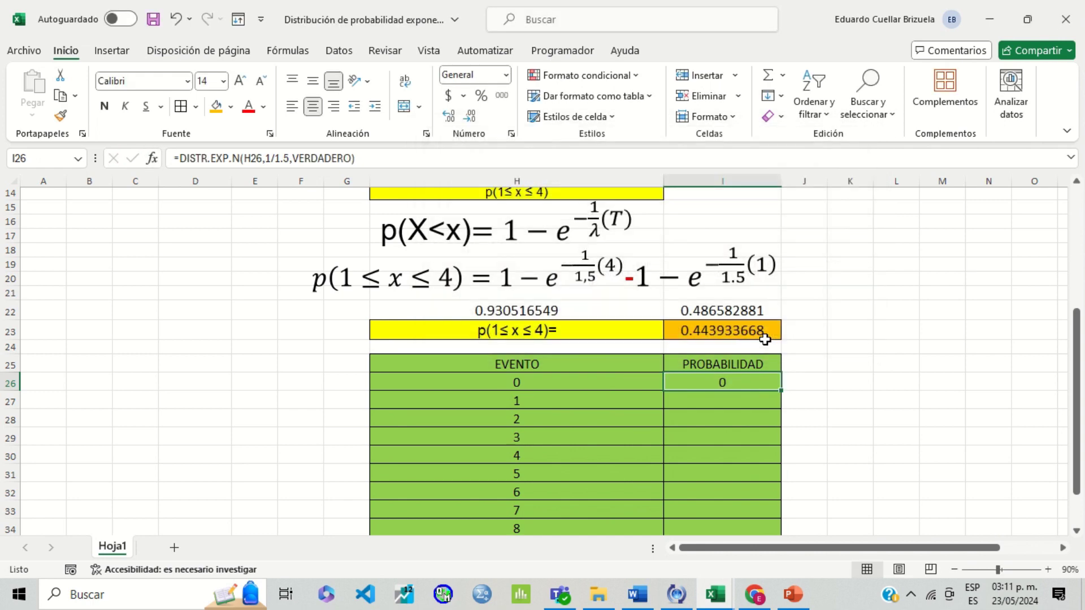
Format the I26 probability to show four decimal places.
{"action": "scroll", "coordinate": [765, 339], "scroll_direction": "down", "scroll_amount": 1}
{"action": "left_click", "coordinate": [451, 118]}
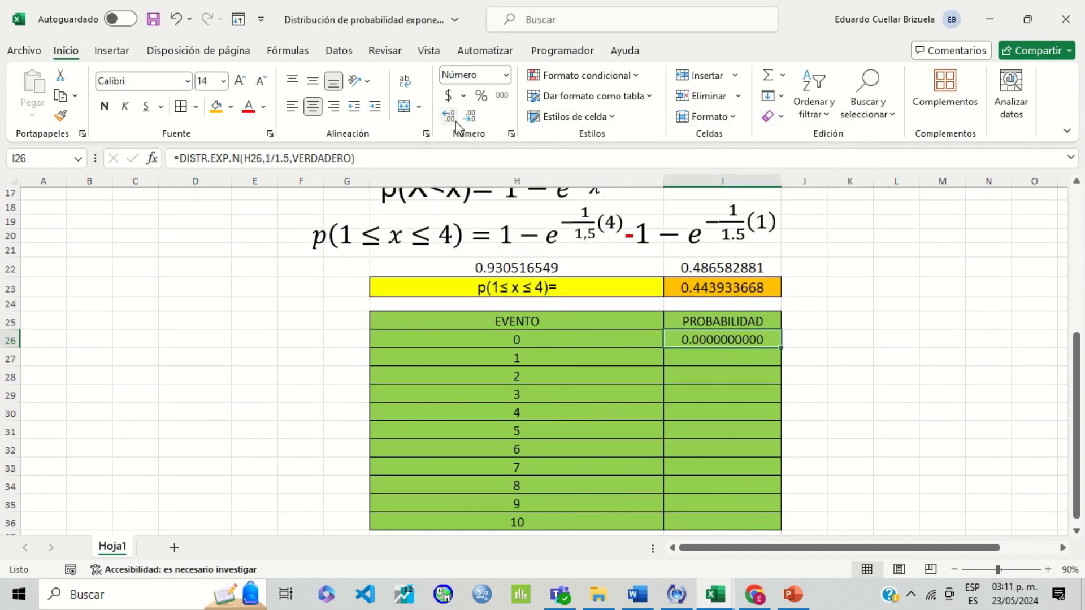
{"action": "left_click", "coordinate": [470, 117]}
{"action": "left_click", "coordinate": [470, 118]}
{"action": "left_click", "coordinate": [470, 117]}
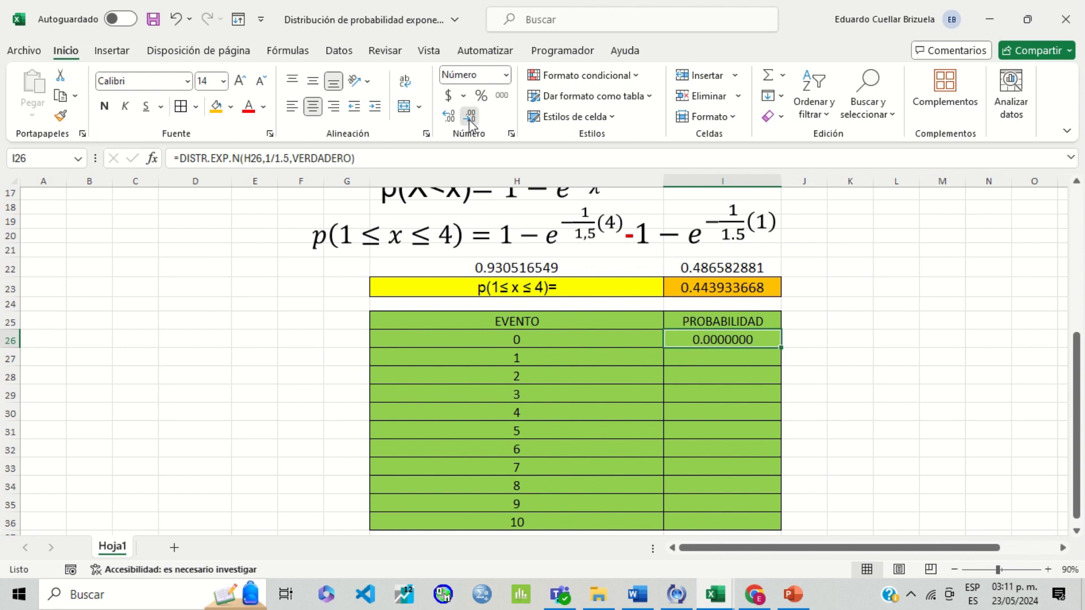
{"action": "left_click", "coordinate": [470, 117]}
{"action": "left_click", "coordinate": [470, 117]}
{"action": "left_click", "coordinate": [470, 118]}
Fill the probability formula down to I36, giving values from 0.0000 to 0.9987.
{"action": "left_click_drag", "start_coordinate": [785, 350], "coordinate": [770, 443]}
{"action": "scroll", "coordinate": [767, 441], "scroll_direction": "down", "scroll_amount": 1}
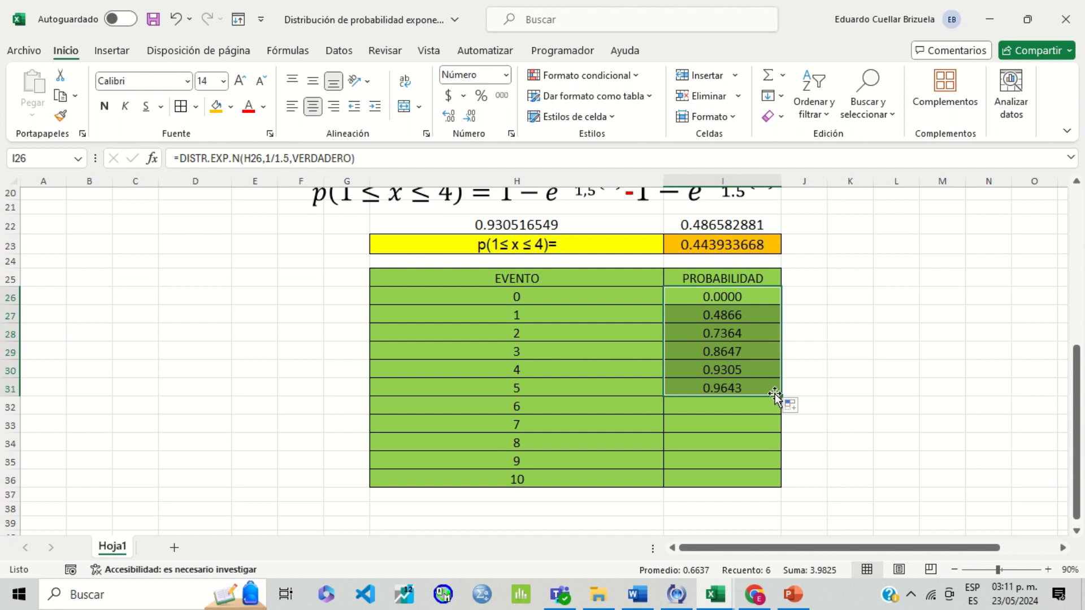
{"action": "left_click_drag", "start_coordinate": [780, 394], "coordinate": [775, 485]}
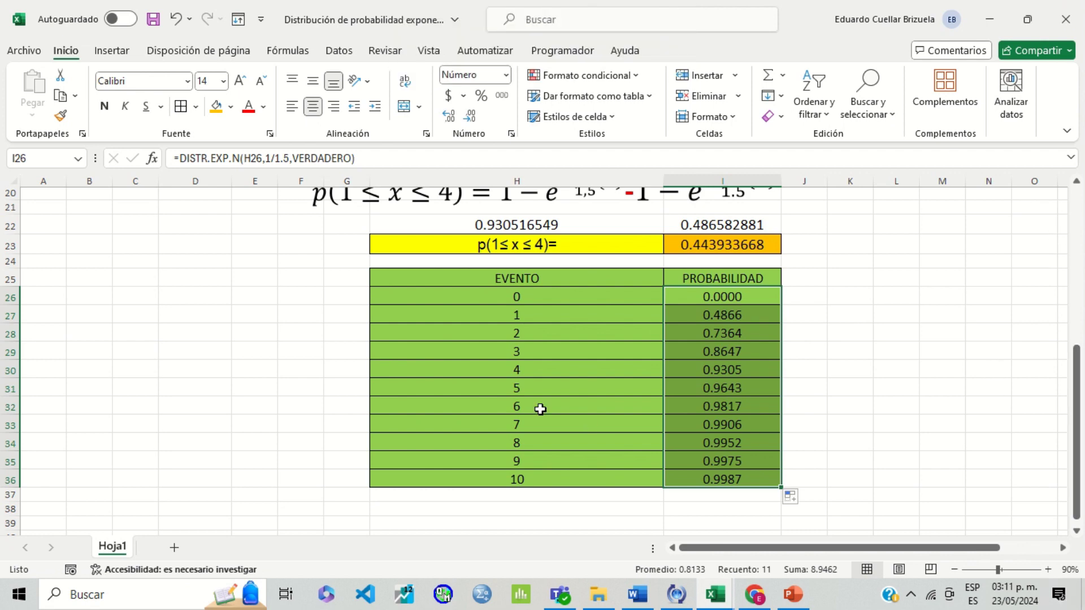
{"action": "left_click", "coordinate": [865, 367]}
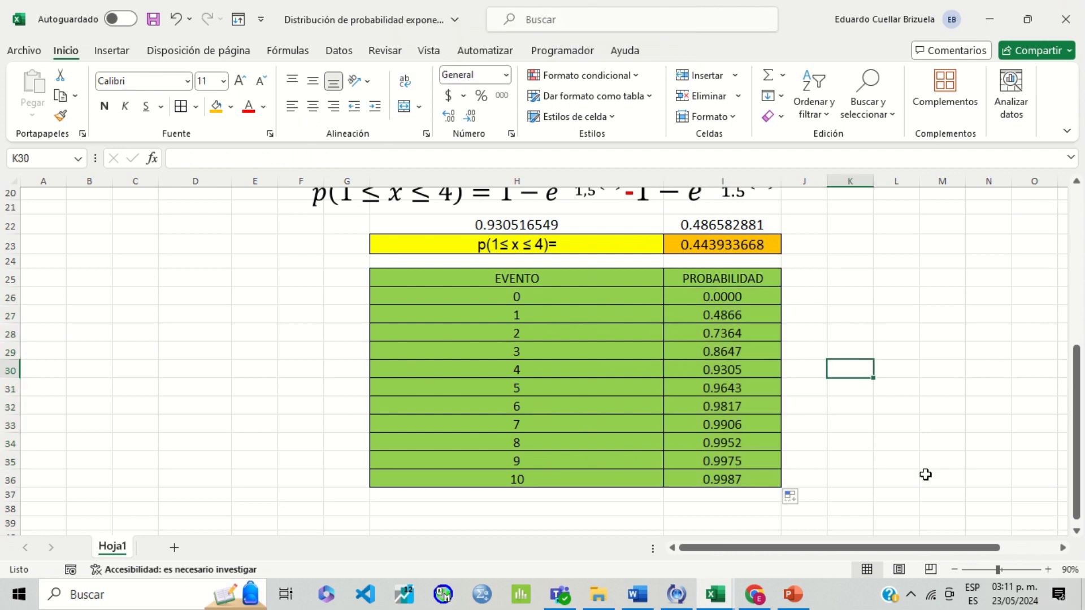
Insert a blank clustered column chart and move it left of the table.
{"action": "left_click", "coordinate": [113, 50]}
{"action": "left_click", "coordinate": [338, 74]}
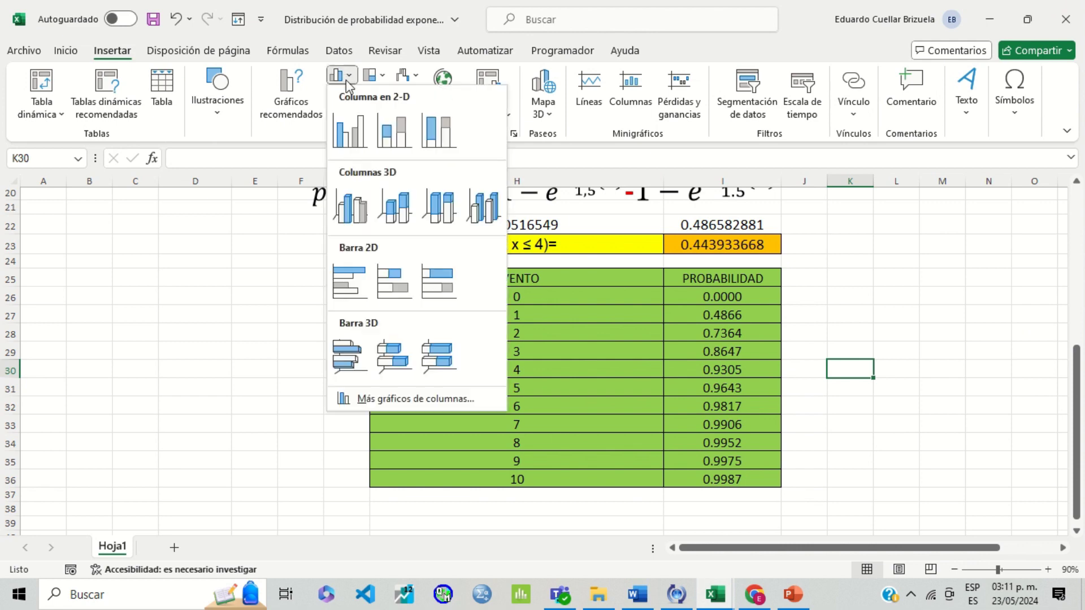
{"action": "left_click", "coordinate": [349, 131]}
{"action": "left_click_drag", "start_coordinate": [512, 305], "coordinate": [161, 288]}
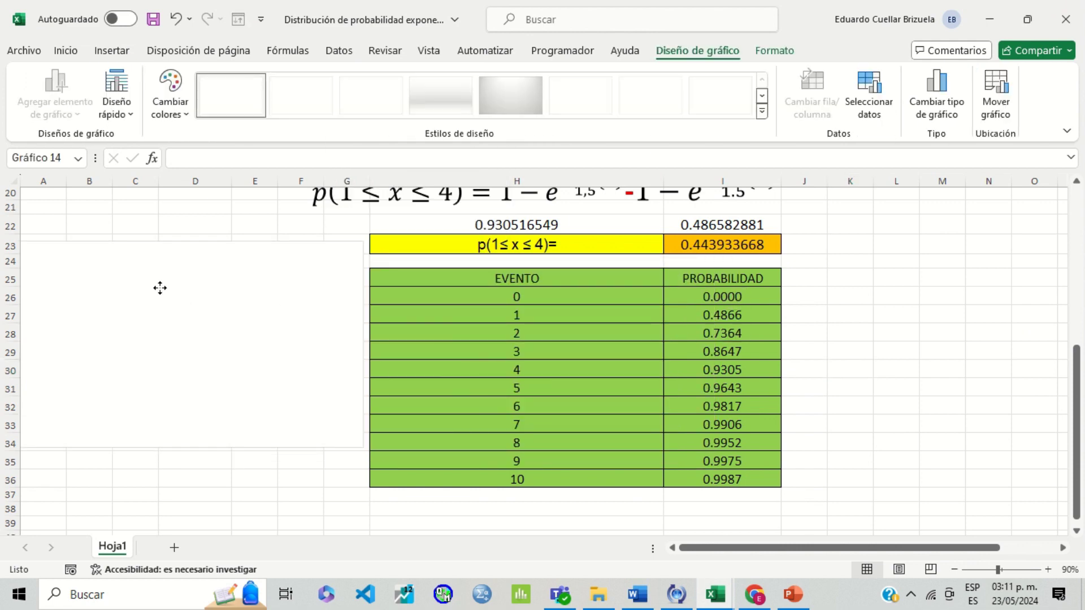
Add a data series using the PROBABILIDAD values I26:I36.
{"action": "left_click", "coordinate": [869, 93]}
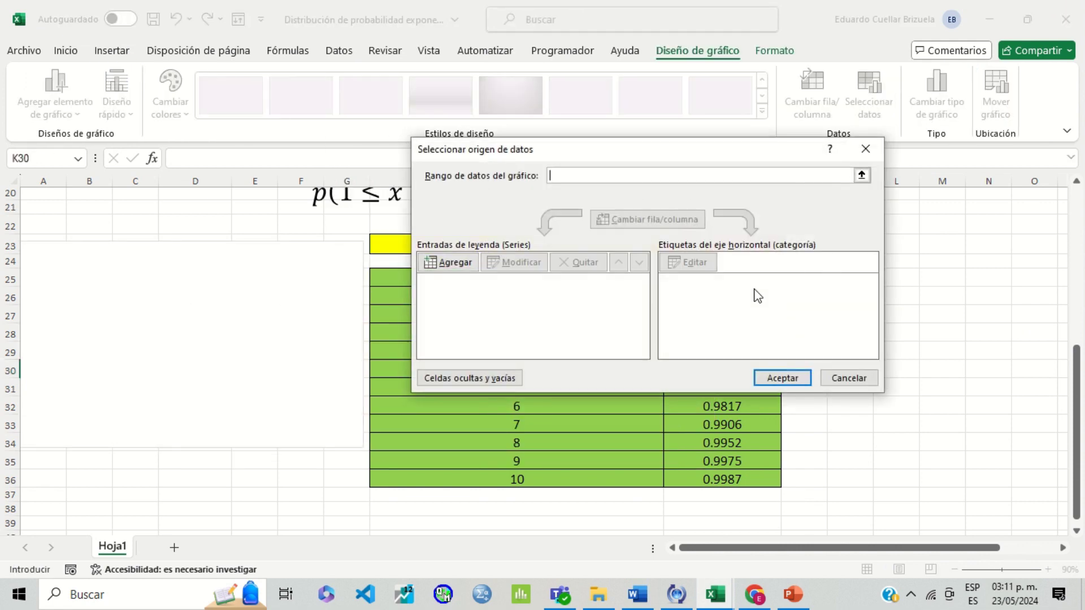
{"action": "left_click", "coordinate": [466, 266]}
{"action": "left_click", "coordinate": [676, 287]}
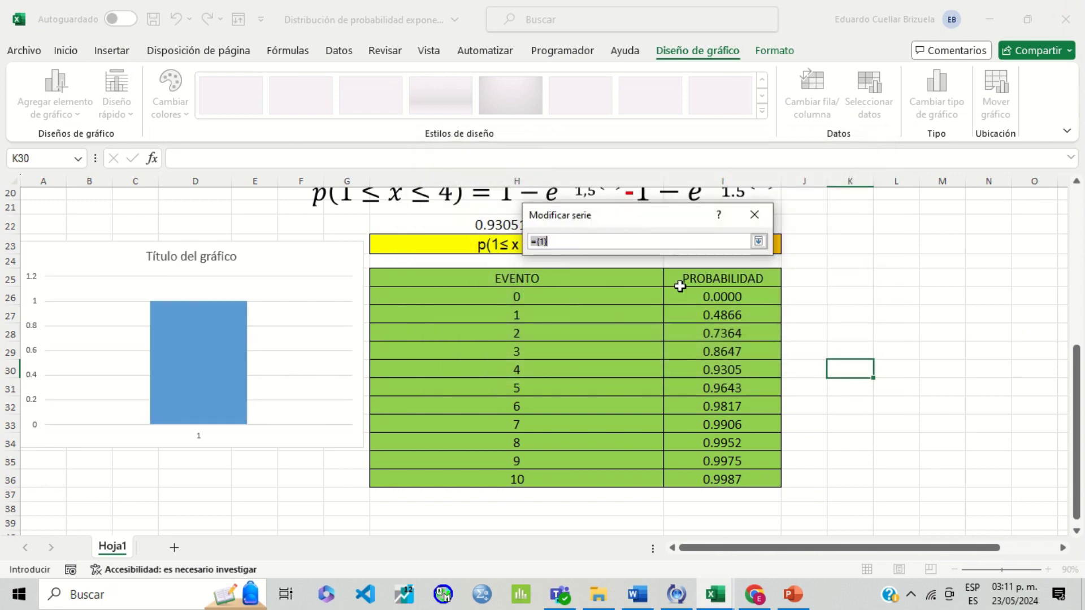
{"action": "left_click_drag", "start_coordinate": [712, 289], "coordinate": [721, 478]}
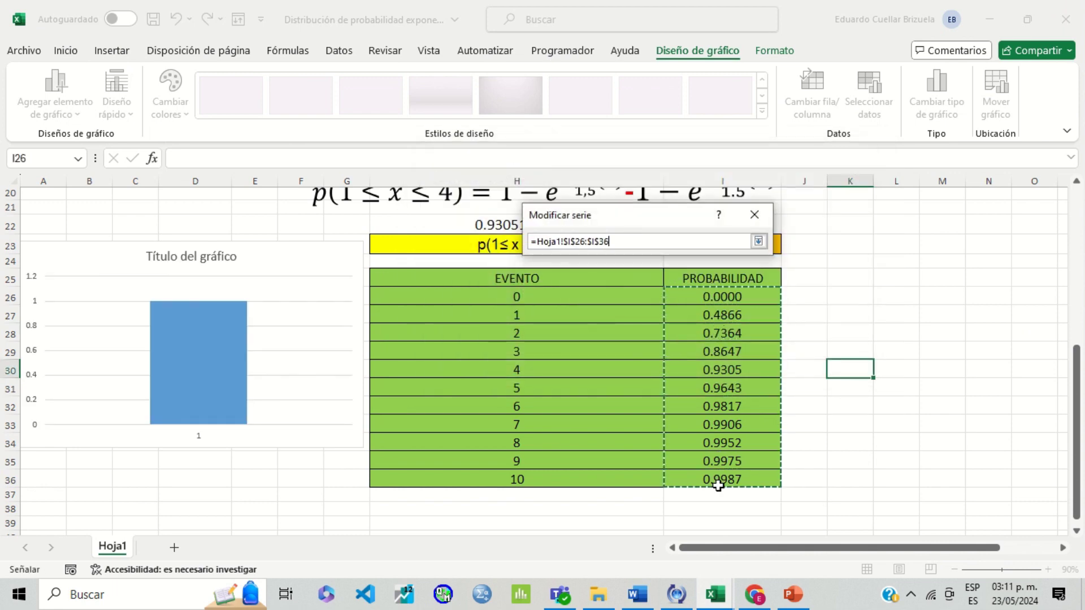
{"action": "left_click", "coordinate": [757, 242]}
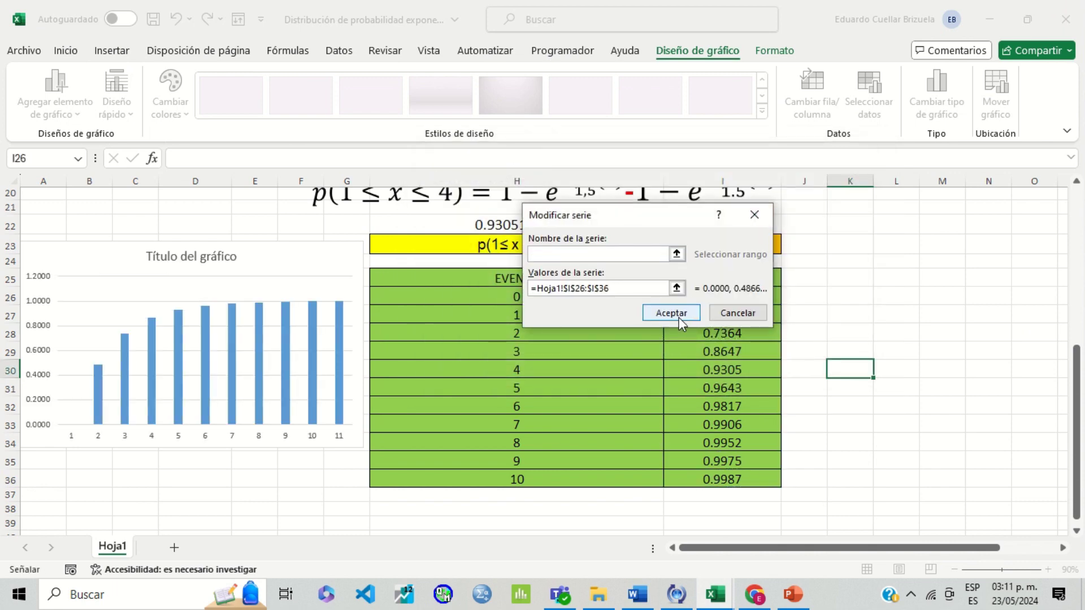
{"action": "left_click", "coordinate": [679, 316]}
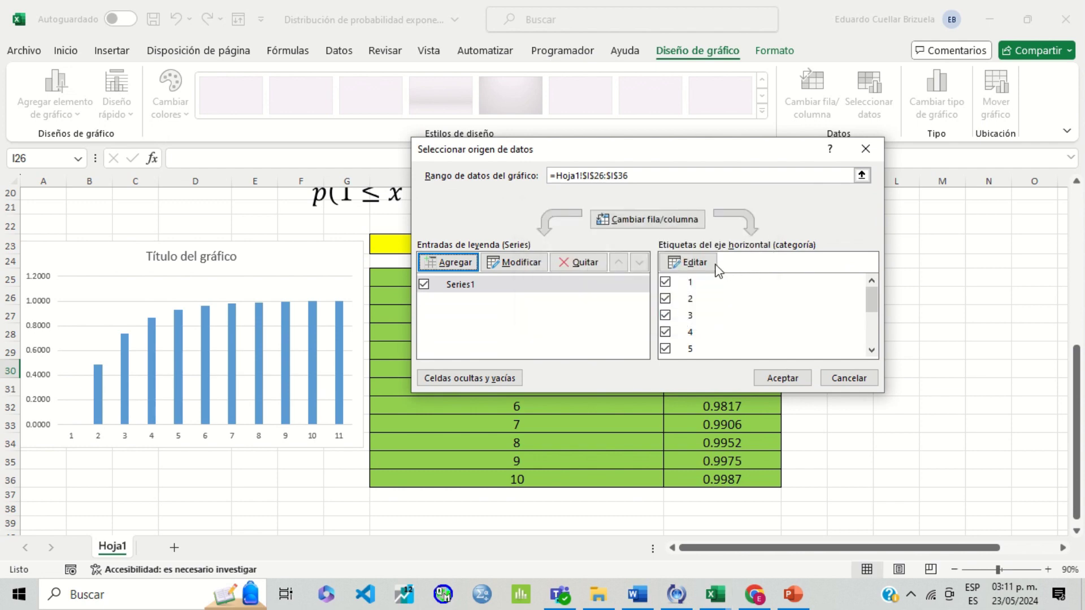
Use events H26:H36 as the category axis labels and apply the data settings.
{"action": "left_click", "coordinate": [713, 267]}
{"action": "left_click", "coordinate": [677, 274]}
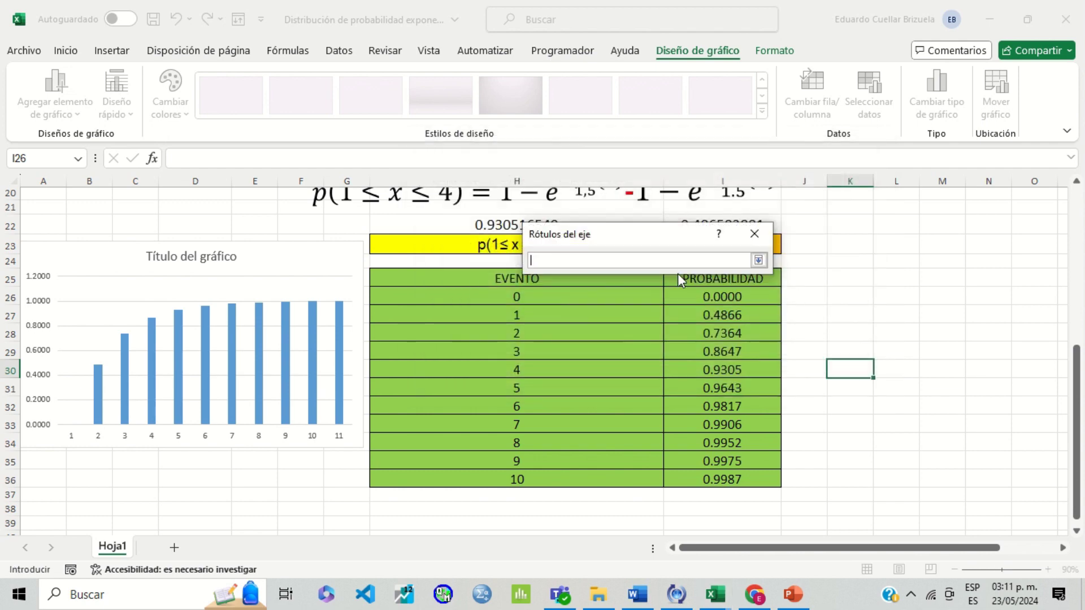
{"action": "left_click_drag", "start_coordinate": [597, 297], "coordinate": [603, 479]}
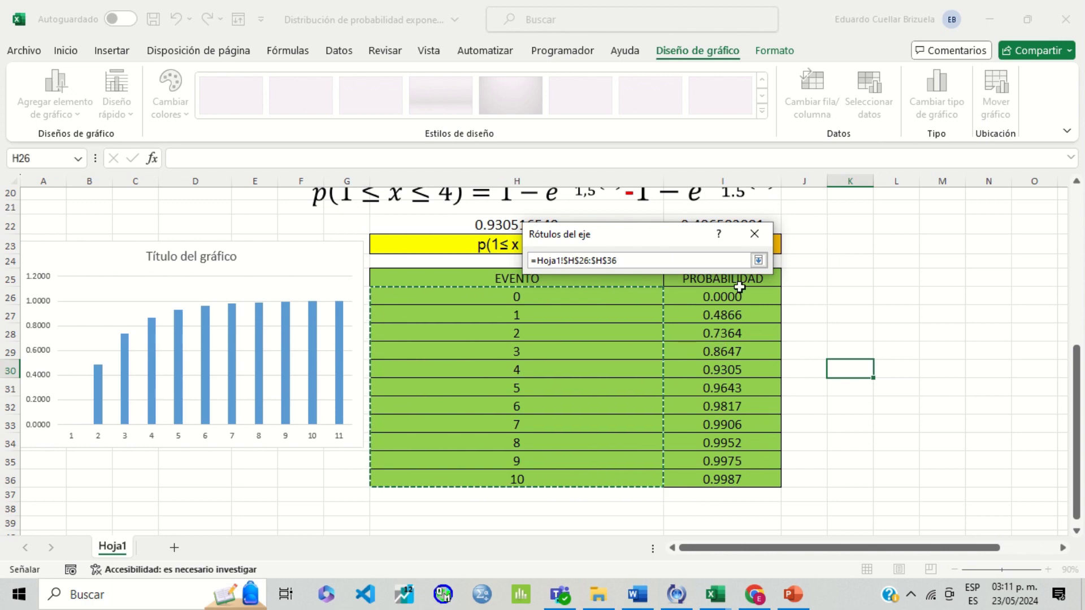
{"action": "left_click", "coordinate": [762, 265]}
{"action": "left_click", "coordinate": [672, 295]}
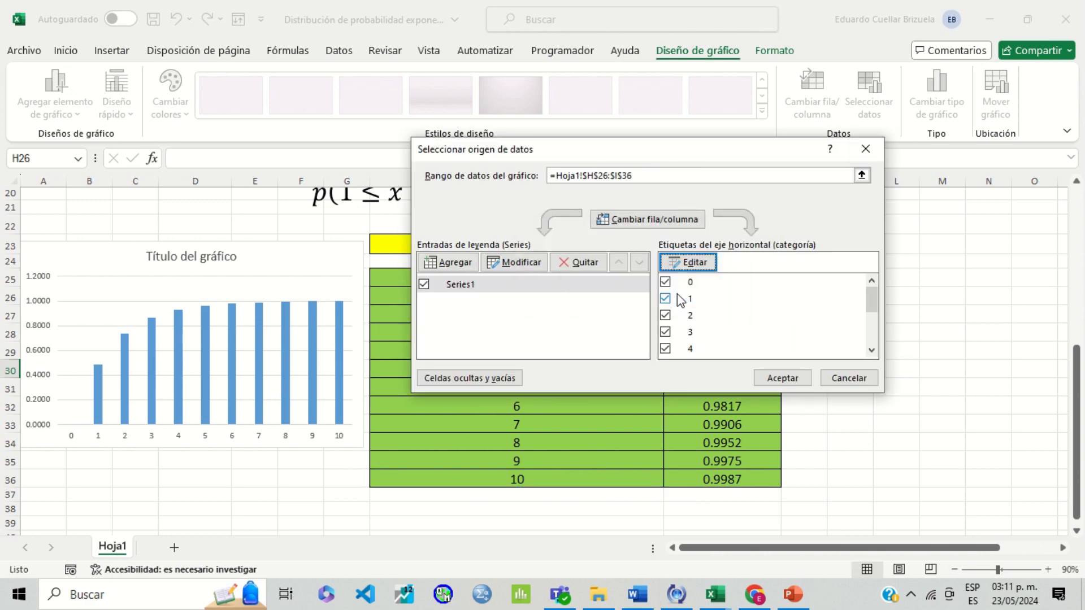
{"action": "left_click", "coordinate": [783, 377]}
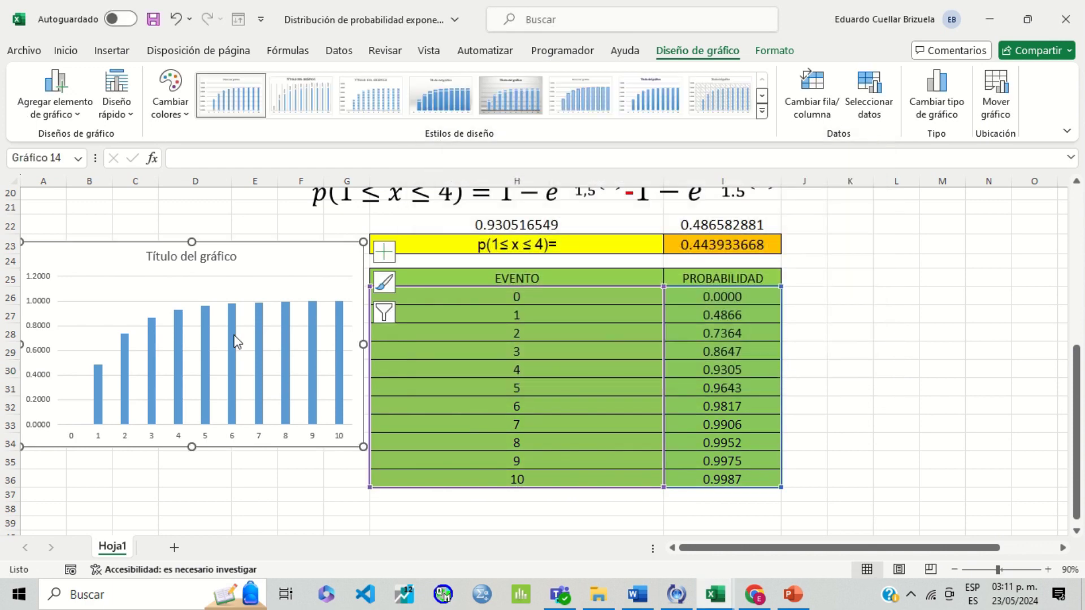
Replace the column chart title with 'Gráfico de distribución exponencial' and close the format pane.
{"action": "double_click", "coordinate": [207, 257]}
{"action": "double_click", "coordinate": [208, 255]}
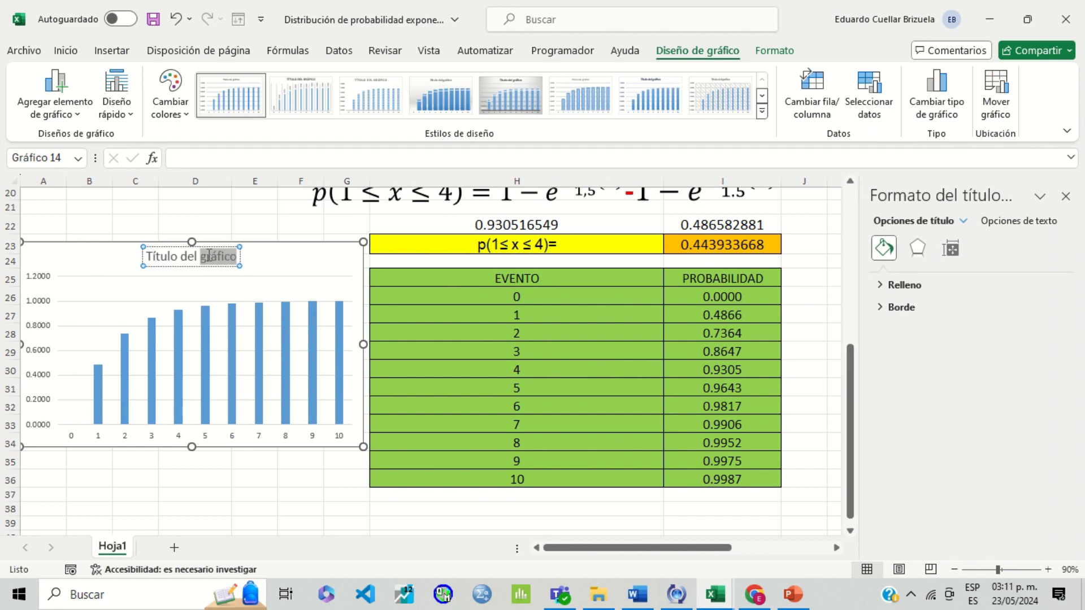
{"action": "triple_click", "coordinate": [209, 256]}
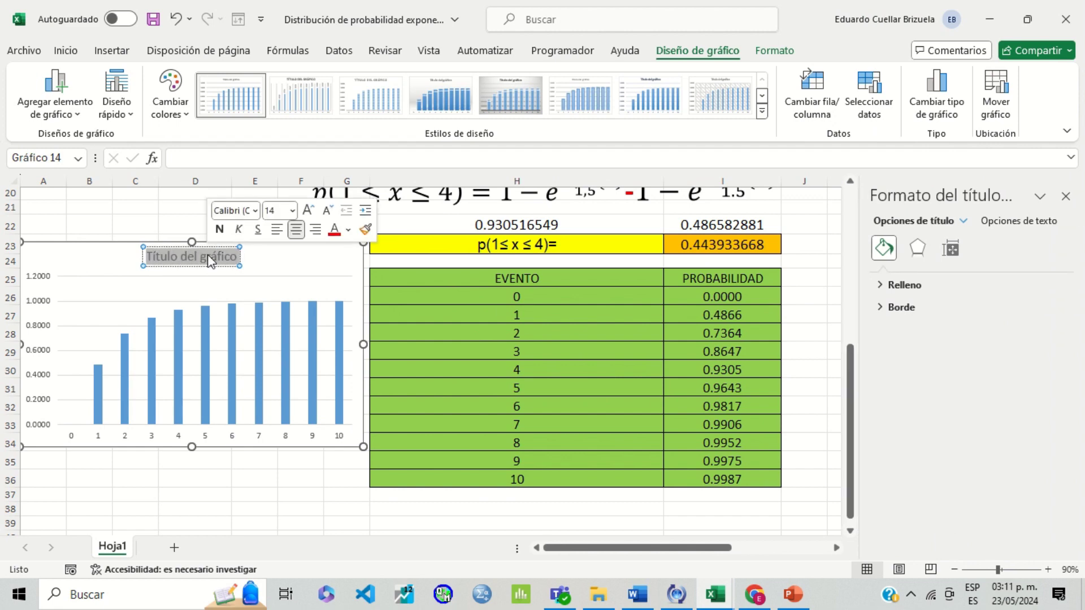
{"action": "type", "text": "Gráfico"}
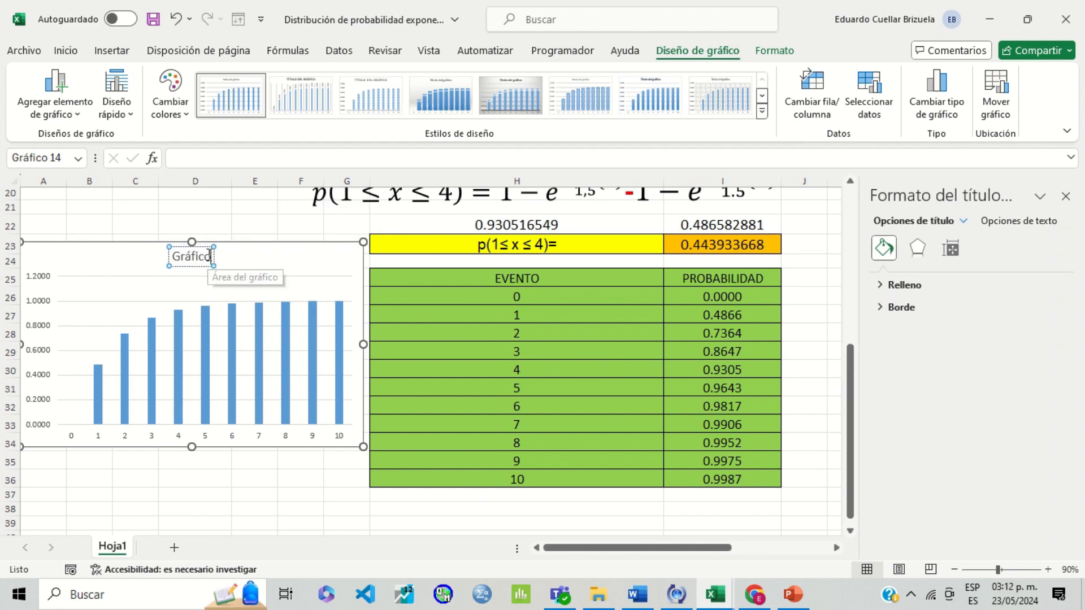
{"action": "type", "text": " de distribu"}
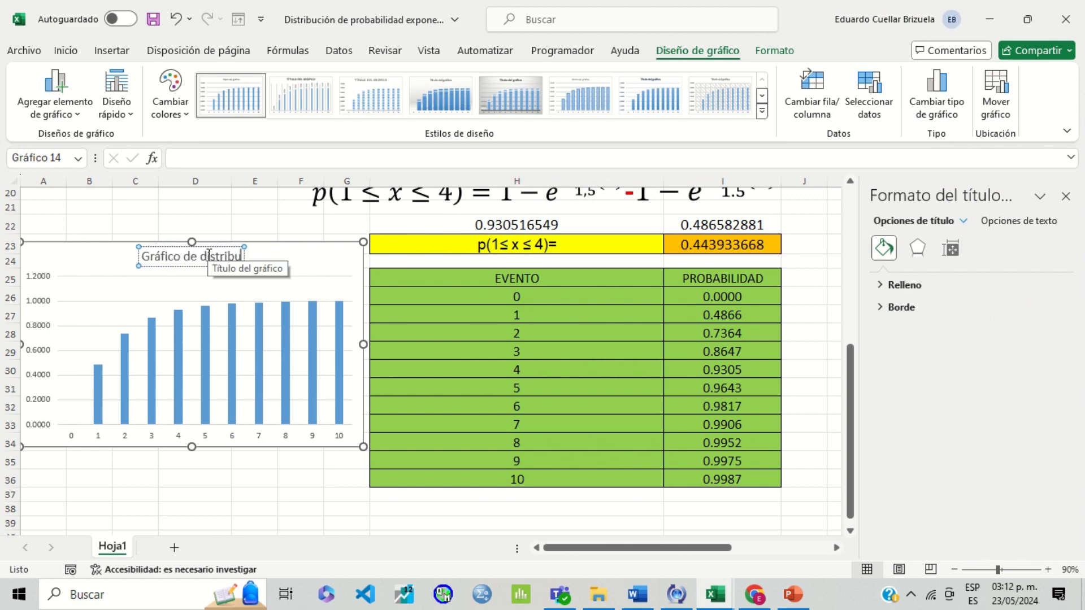
{"action": "type", "text": "ción"}
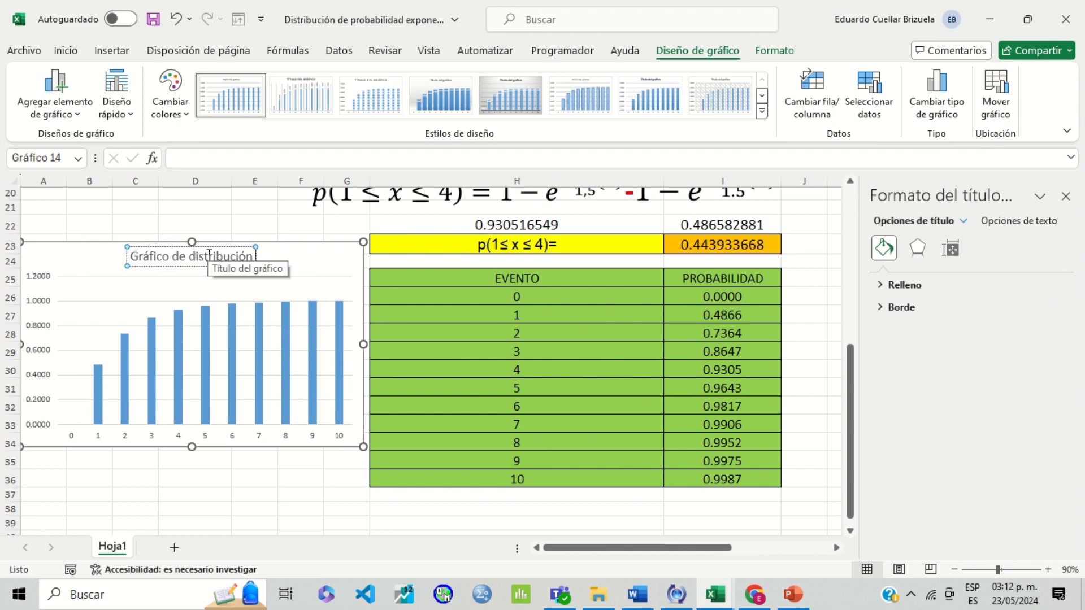
{"action": "type", "text": " exponencial"}
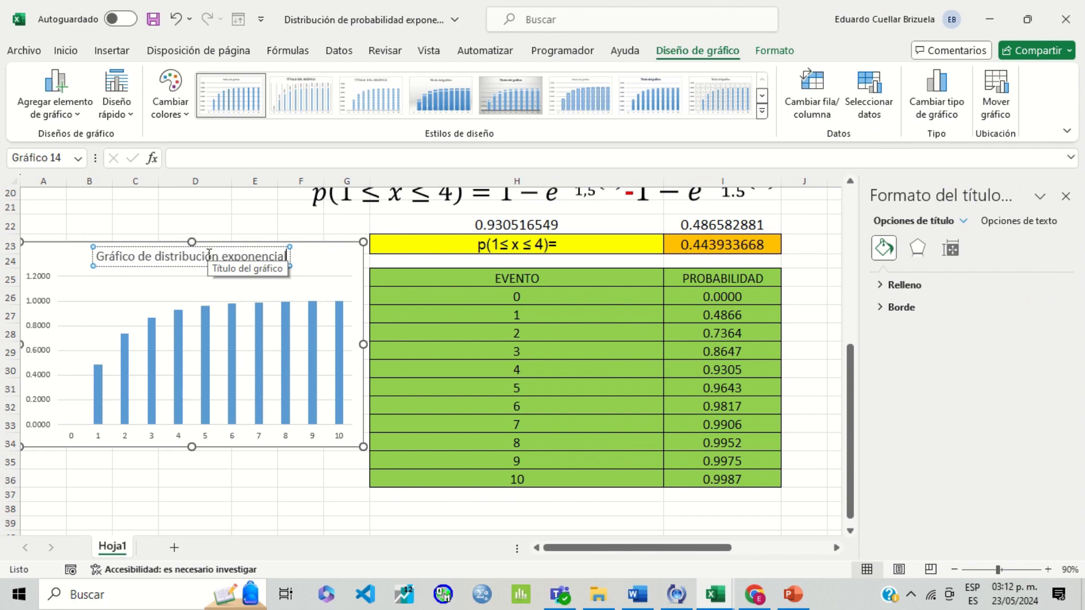
{"action": "left_click", "coordinate": [303, 522]}
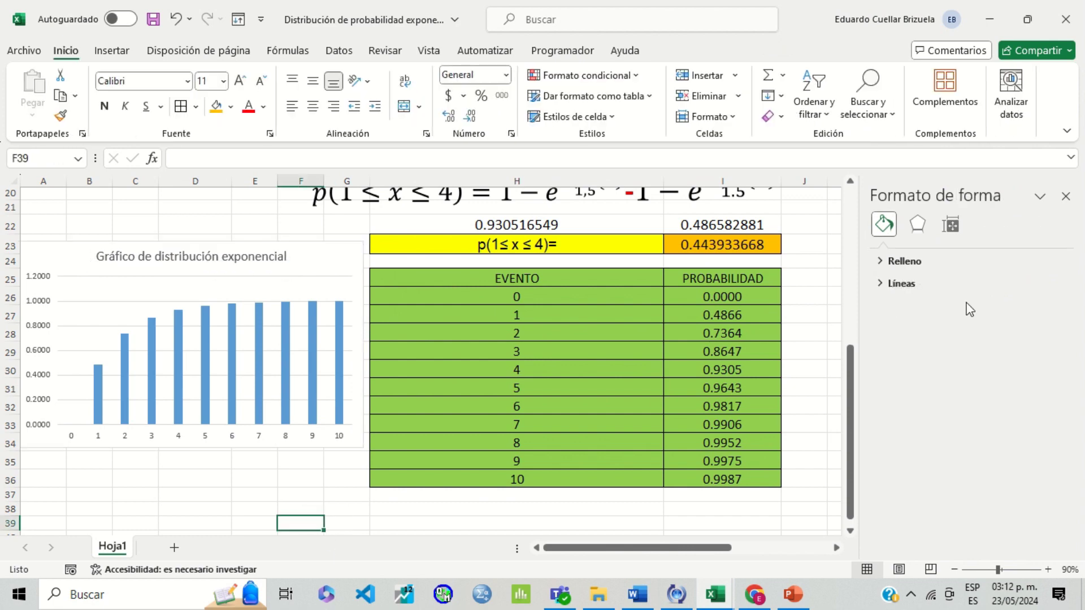
{"action": "left_click", "coordinate": [1066, 196]}
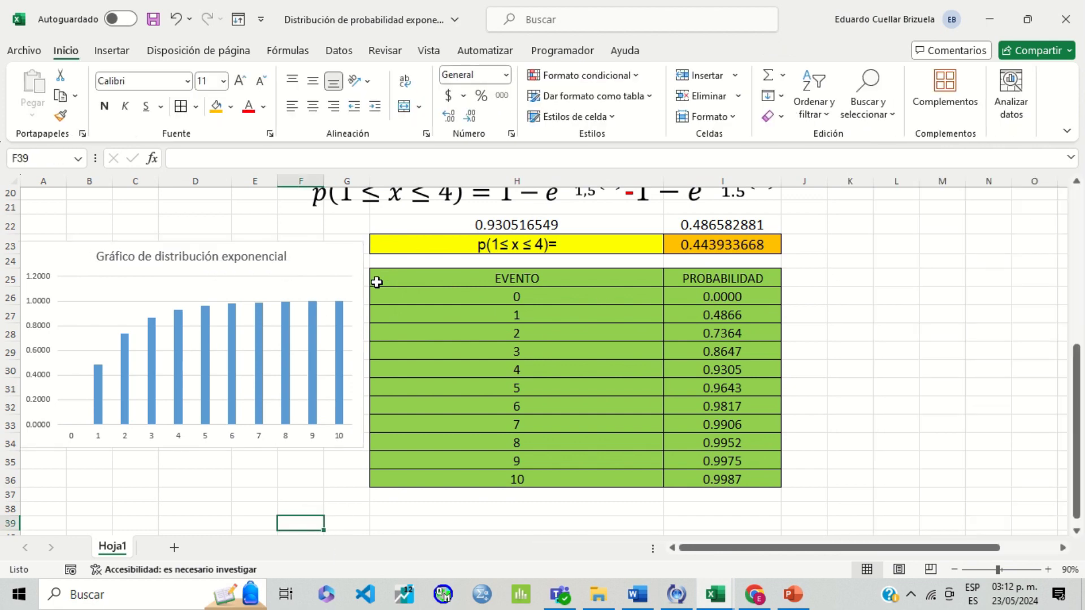
Insert an empty scatter chart with lines and move it to the left.
{"action": "left_click", "coordinate": [860, 260]}
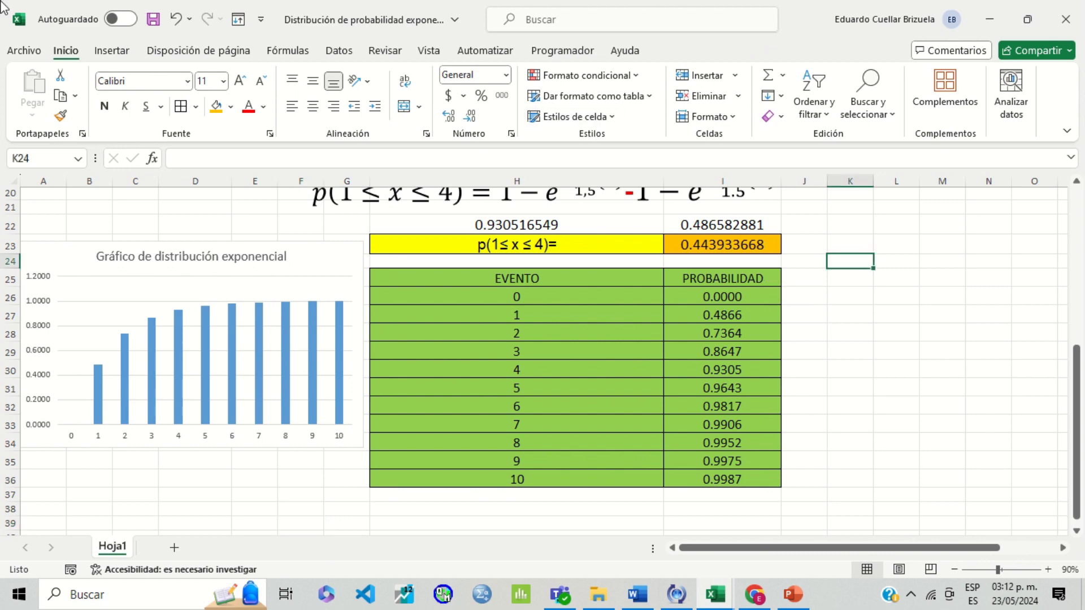
{"action": "left_click", "coordinate": [150, 51]}
{"action": "left_click", "coordinate": [112, 51]}
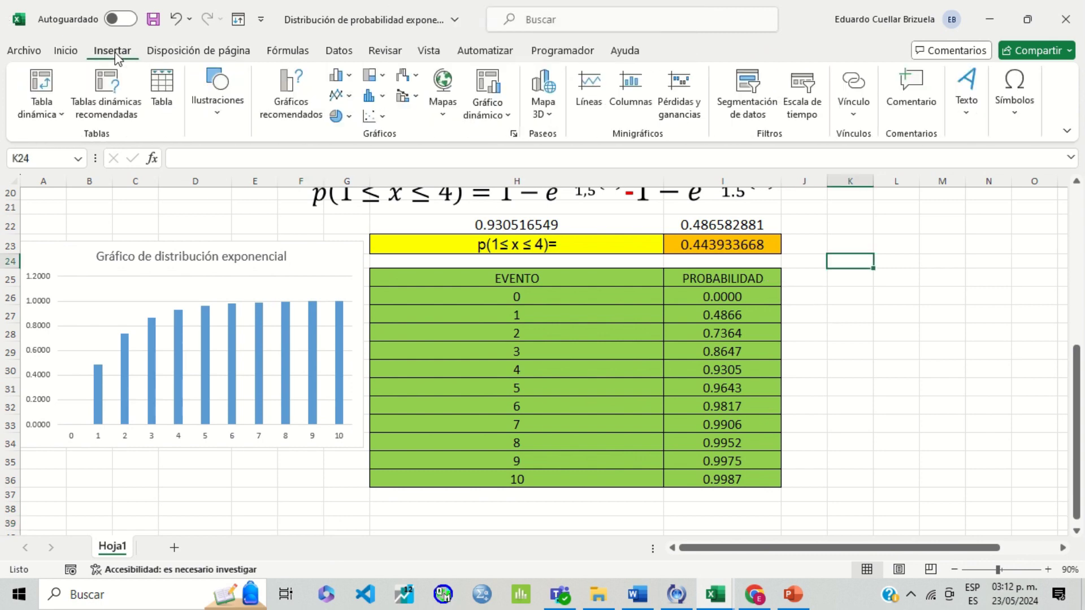
{"action": "left_click", "coordinate": [340, 100]}
{"action": "left_click", "coordinate": [822, 266]}
{"action": "left_click", "coordinate": [370, 116]}
{"action": "left_click", "coordinate": [402, 180]}
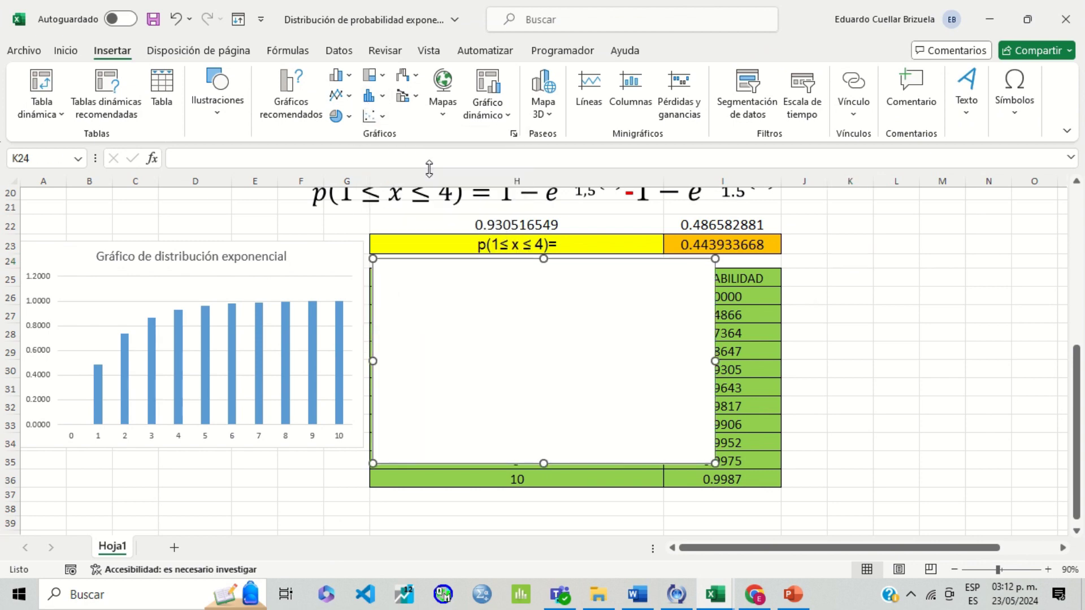
{"action": "left_click_drag", "start_coordinate": [552, 353], "coordinate": [252, 323]}
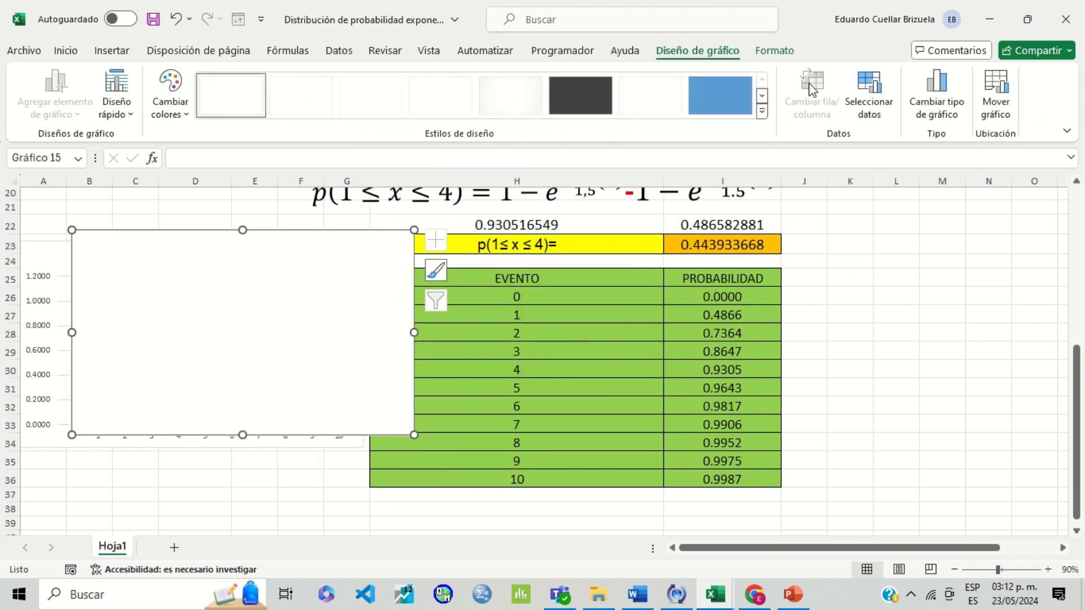
Add a series with X values H26:H36 and Y values I26:I36.
{"action": "left_click", "coordinate": [869, 94]}
{"action": "left_click", "coordinate": [444, 261]}
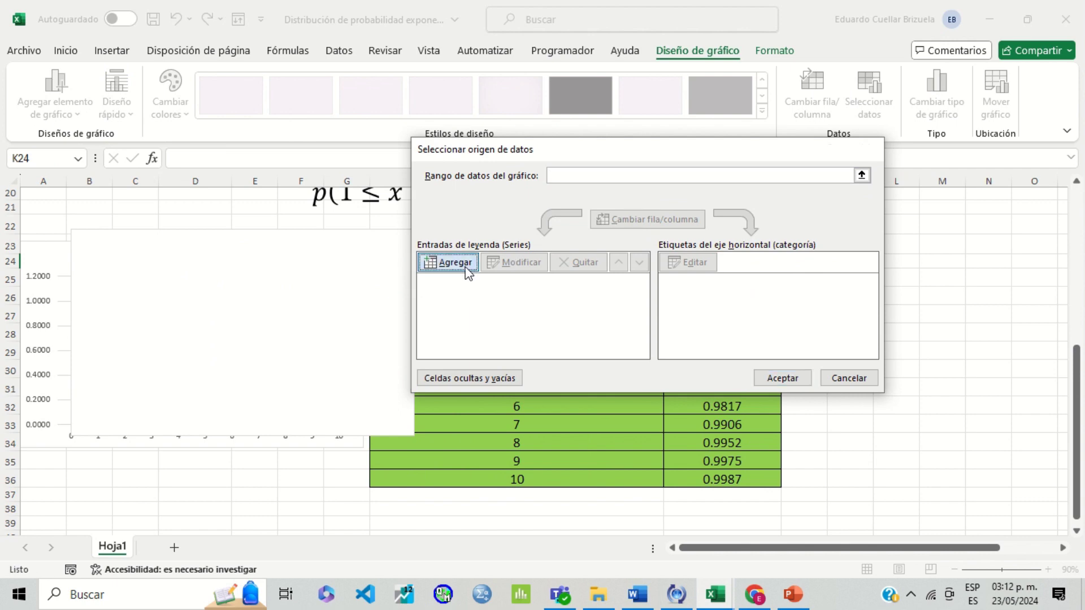
{"action": "left_click", "coordinate": [676, 271]}
{"action": "left_click_drag", "start_coordinate": [630, 292], "coordinate": [633, 481]}
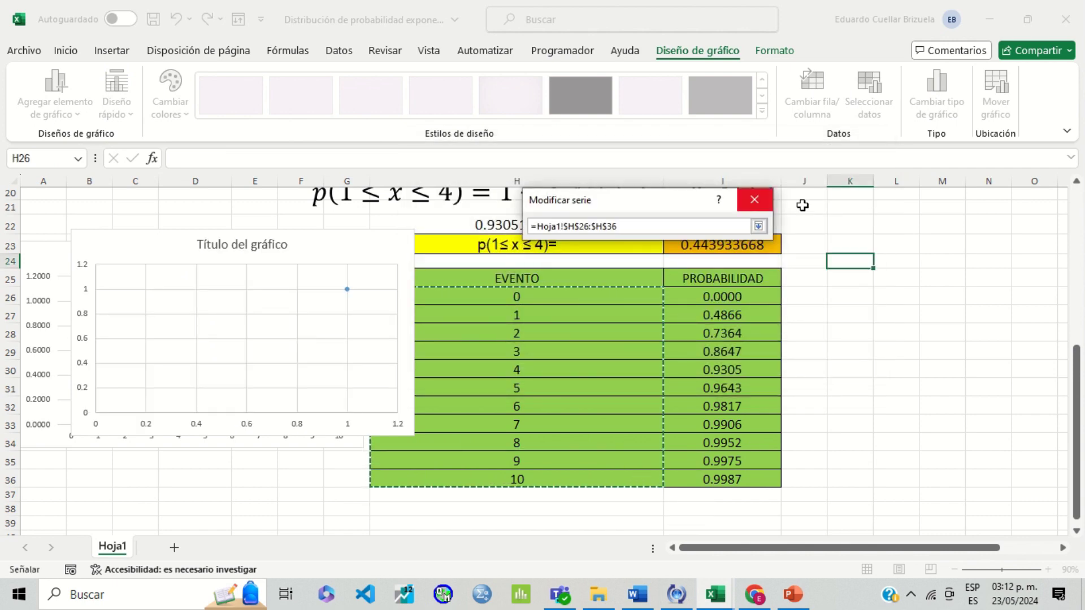
{"action": "left_click", "coordinate": [757, 226]}
{"action": "left_click", "coordinate": [677, 303]}
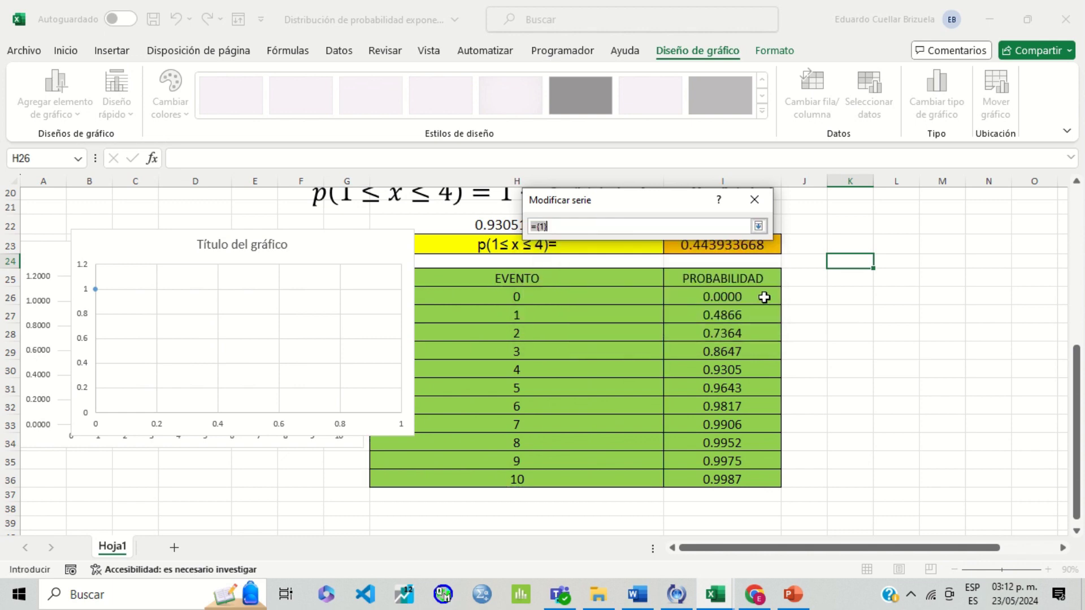
{"action": "left_click_drag", "start_coordinate": [757, 296], "coordinate": [758, 480]}
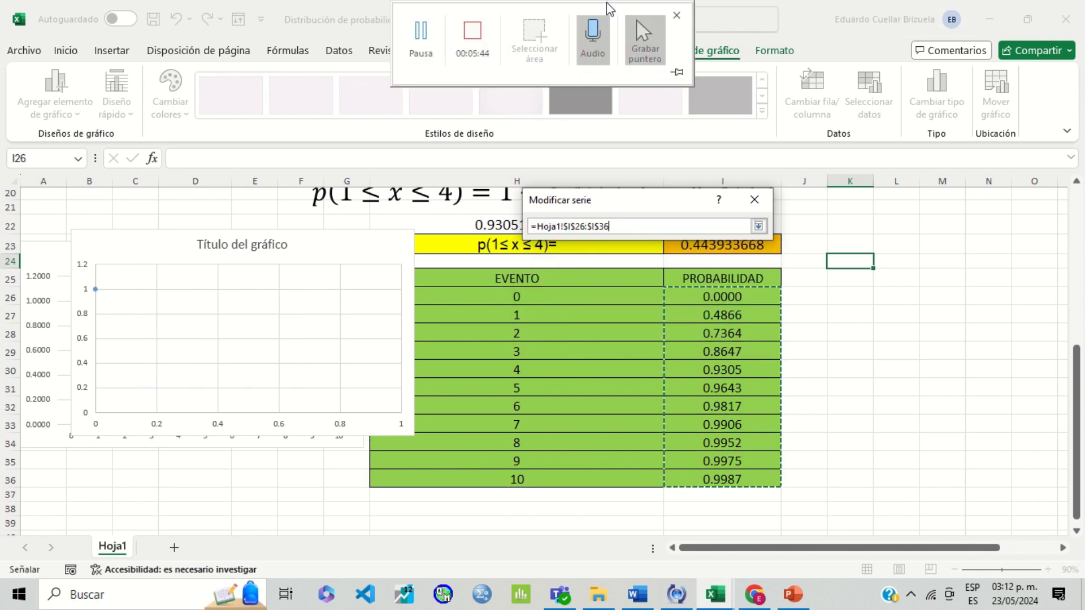
{"action": "left_click", "coordinate": [758, 226]}
{"action": "left_click", "coordinate": [671, 328]}
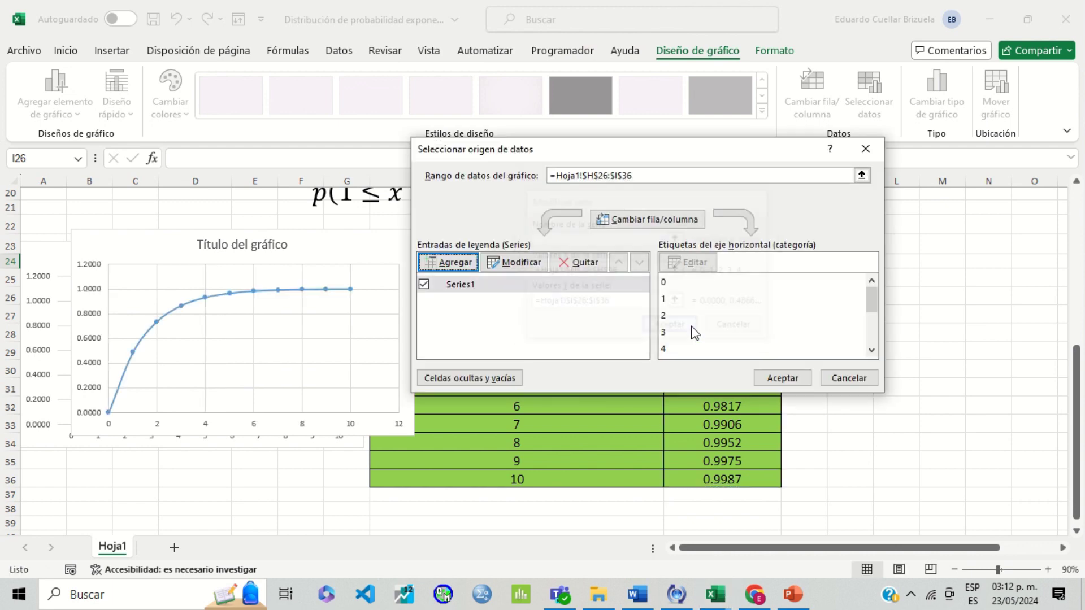
{"action": "left_click", "coordinate": [783, 377]}
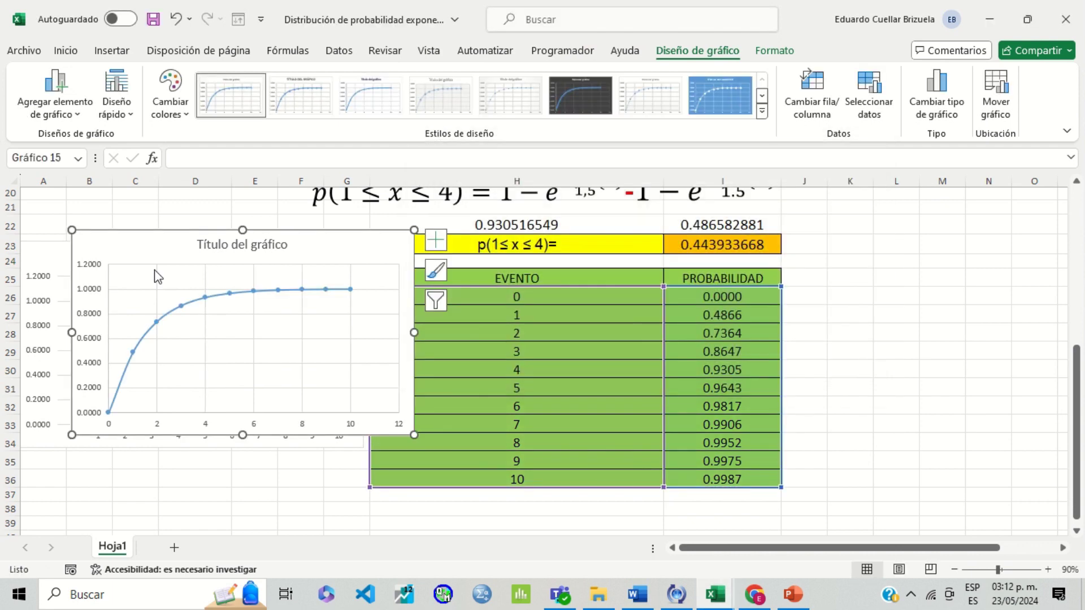
Replace the line chart's placeholder title with 'Gráfico de distribución exponencial'.
{"action": "left_click", "coordinate": [241, 244]}
{"action": "triple_click", "coordinate": [241, 245]}
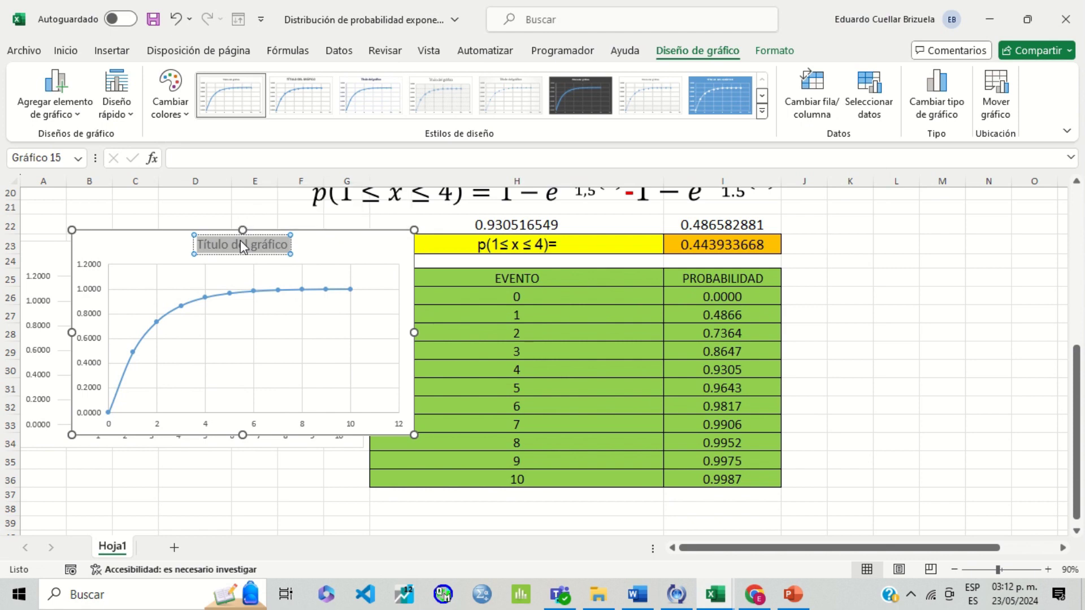
{"action": "type", "text": "Gráfico"}
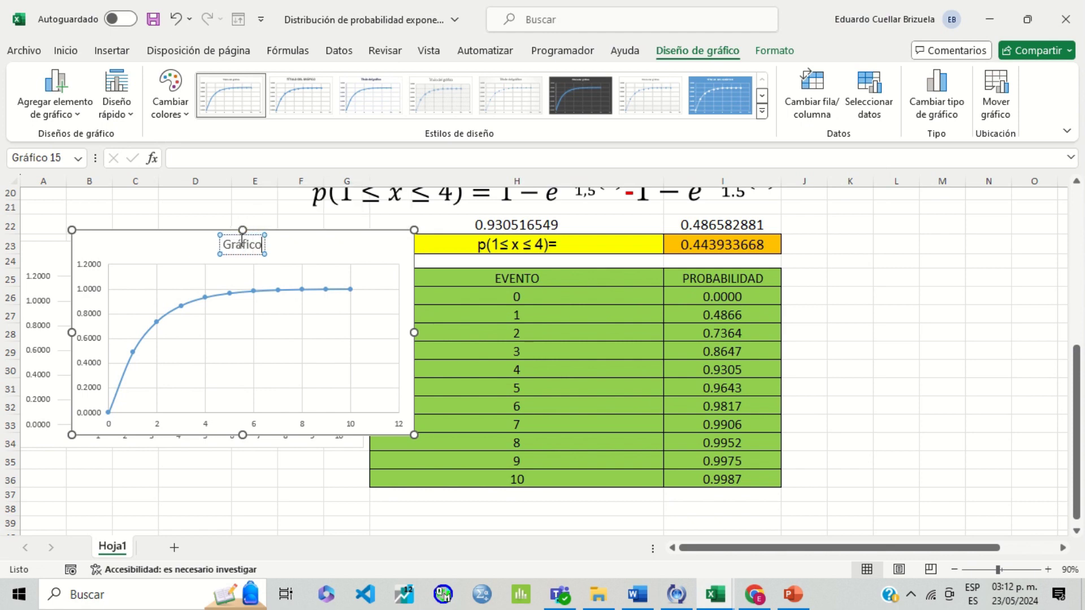
{"action": "type", "text": " de distribuci"}
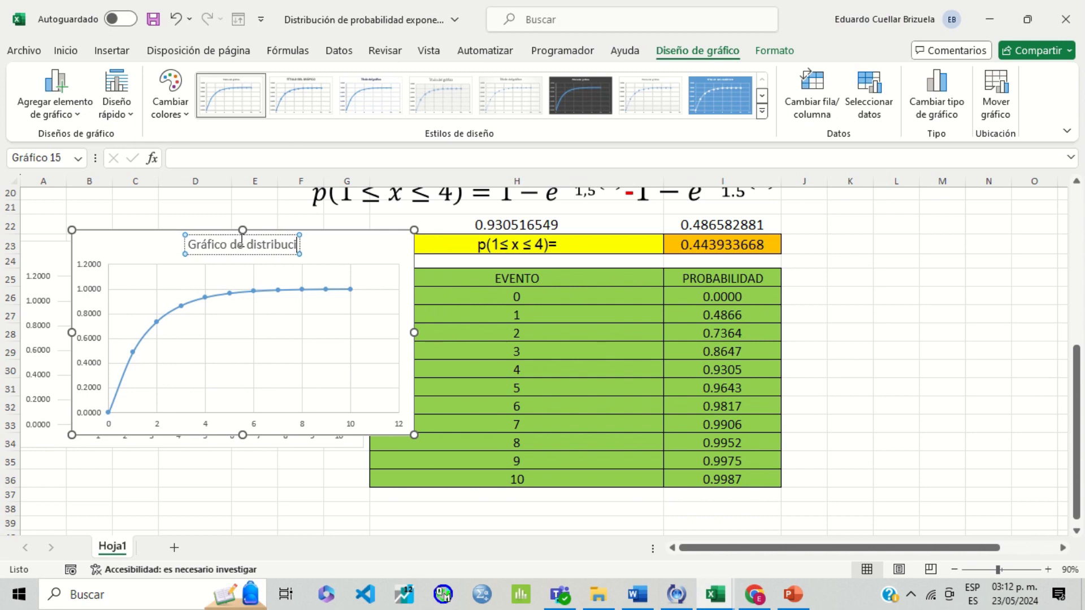
{"action": "type", "text": "ón exponen"}
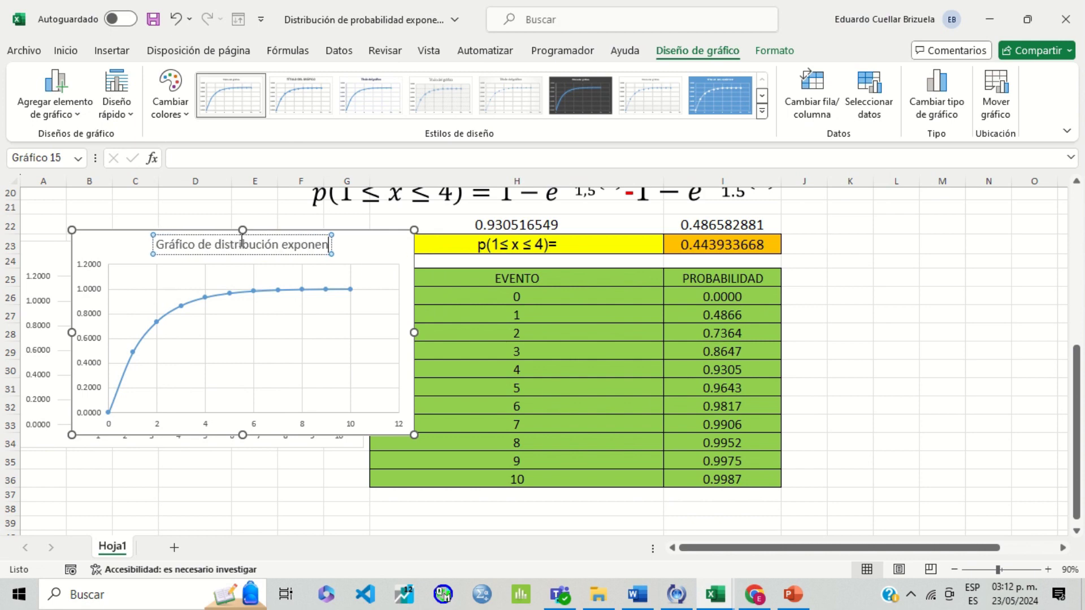
{"action": "type", "text": "cial"}
{"action": "left_click", "coordinate": [831, 267]}
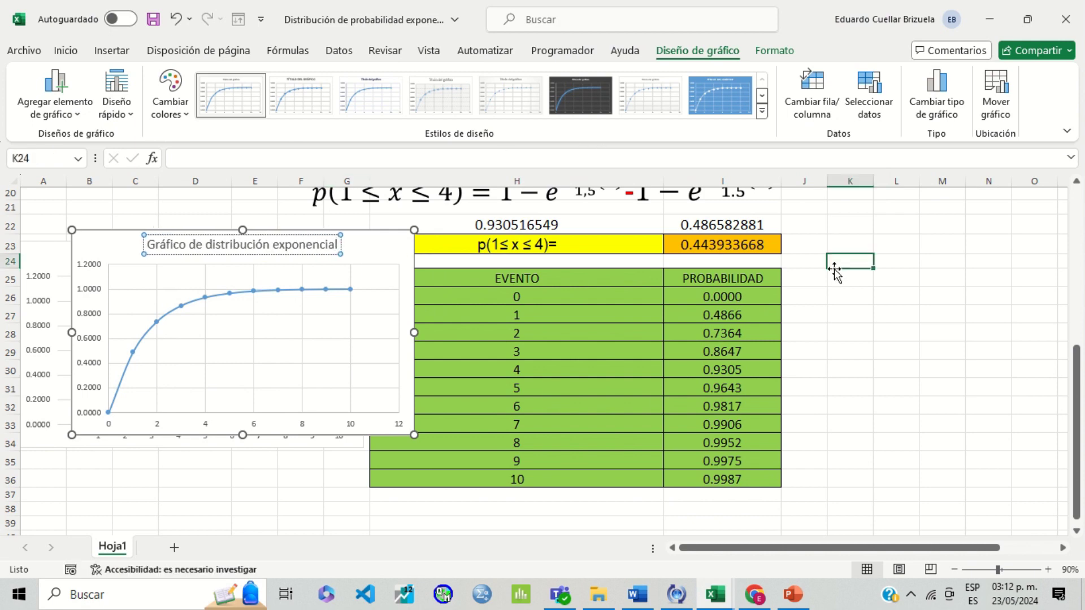
{"action": "left_click", "coordinate": [363, 256]}
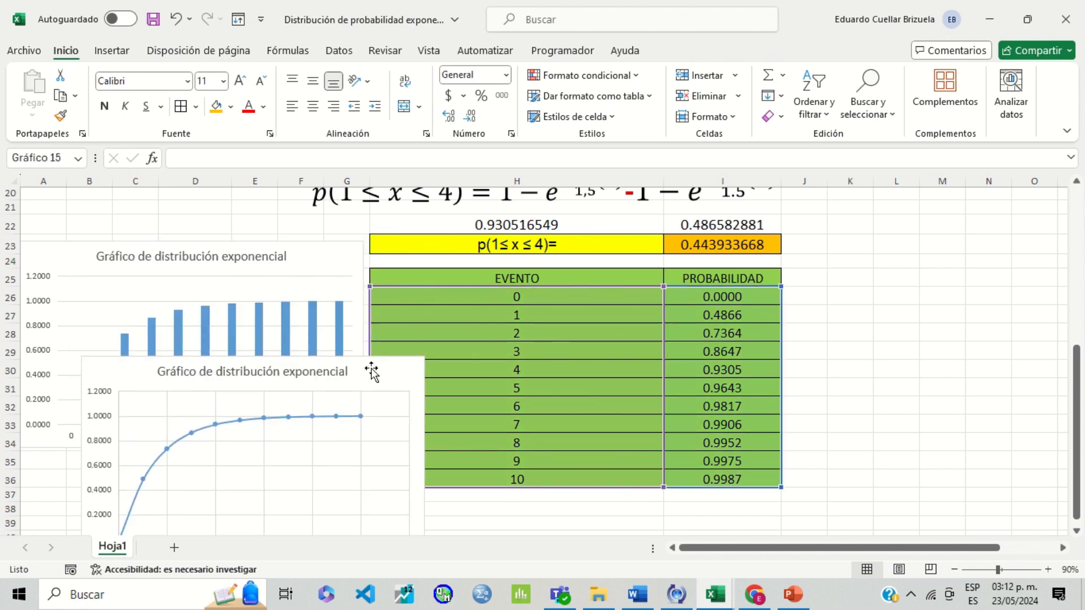
Drag the line chart beneath the probability table, undoing one misplaced move.
{"action": "mouse_move", "coordinate": [363, 256]}
{"action": "left_mouse_down"}
{"action": "mouse_move", "coordinate": [896, 203]}
{"action": "mouse_move", "coordinate": [682, 389]}
{"action": "left_mouse_up"}
{"action": "scroll", "coordinate": [678, 350], "scroll_direction": "down", "scroll_amount": 2}
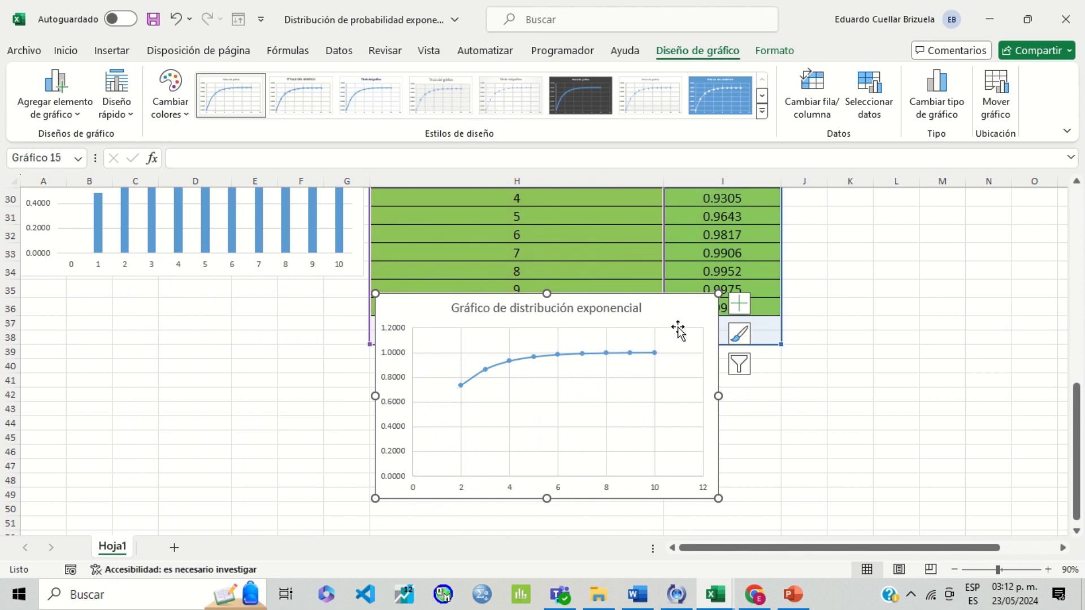
{"action": "left_click", "coordinate": [175, 19]}
{"action": "left_click_drag", "start_coordinate": [649, 300], "coordinate": [620, 356]}
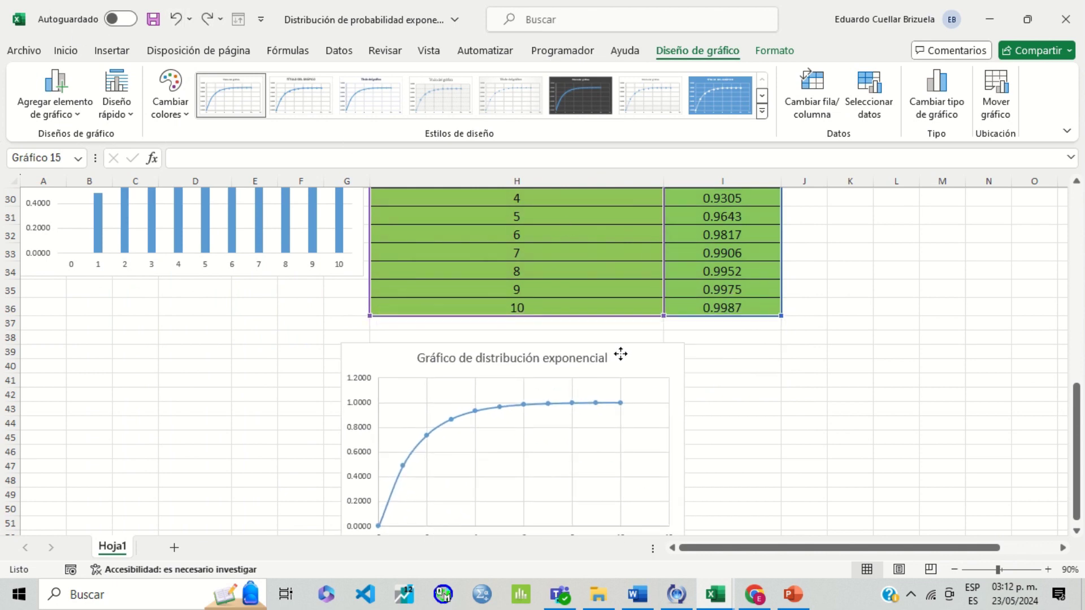
{"action": "left_click", "coordinate": [940, 306]}
{"action": "scroll", "coordinate": [865, 318], "scroll_direction": "up", "scroll_amount": 3}
{"action": "scroll", "coordinate": [865, 319], "scroll_direction": "up", "scroll_amount": 5}
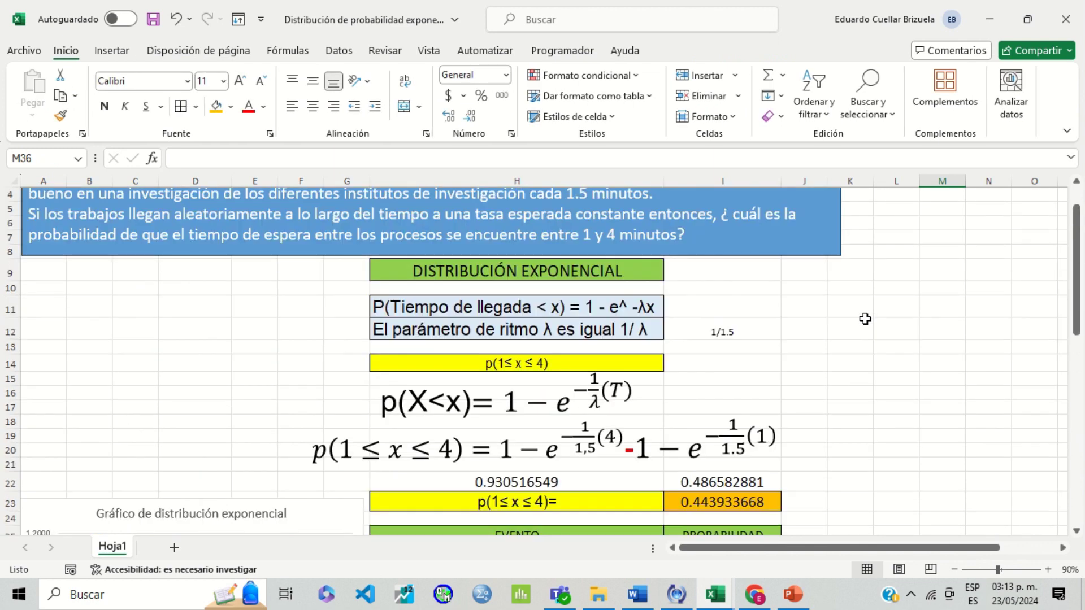
Add the missing parentheses to the p(1≤x≤4) equation and widen its box to one line.
{"action": "left_click", "coordinate": [497, 441]}
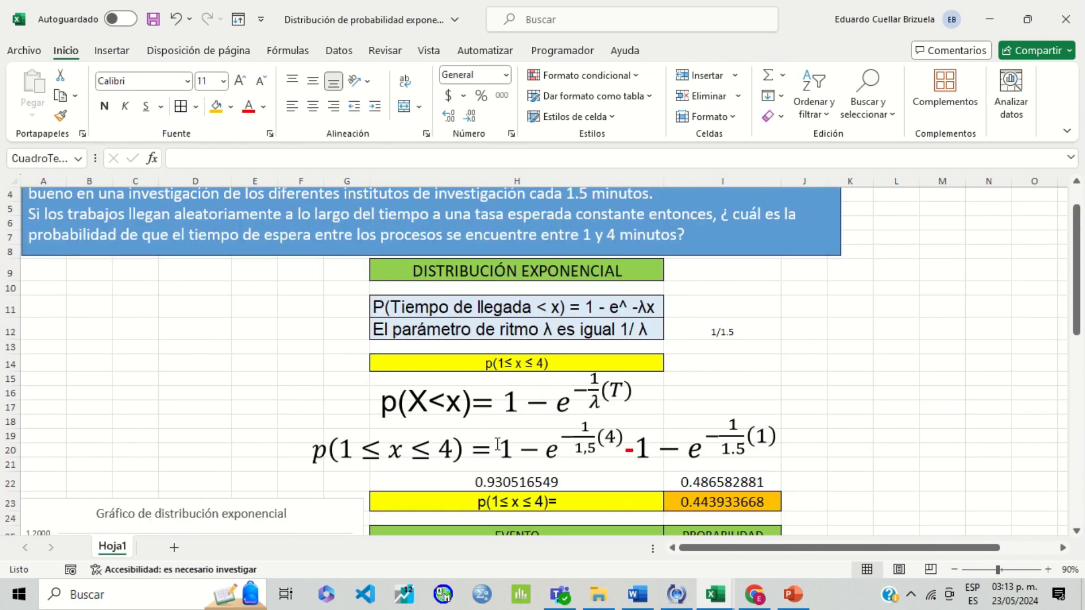
{"action": "type", "text": "("}
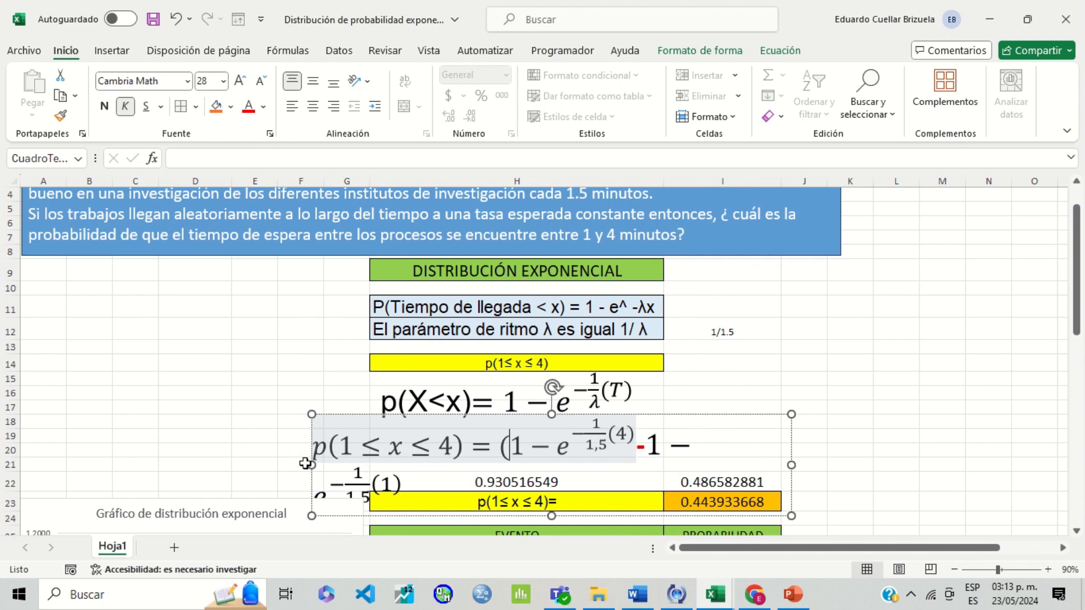
{"action": "left_click_drag", "start_coordinate": [305, 463], "coordinate": [145, 448]}
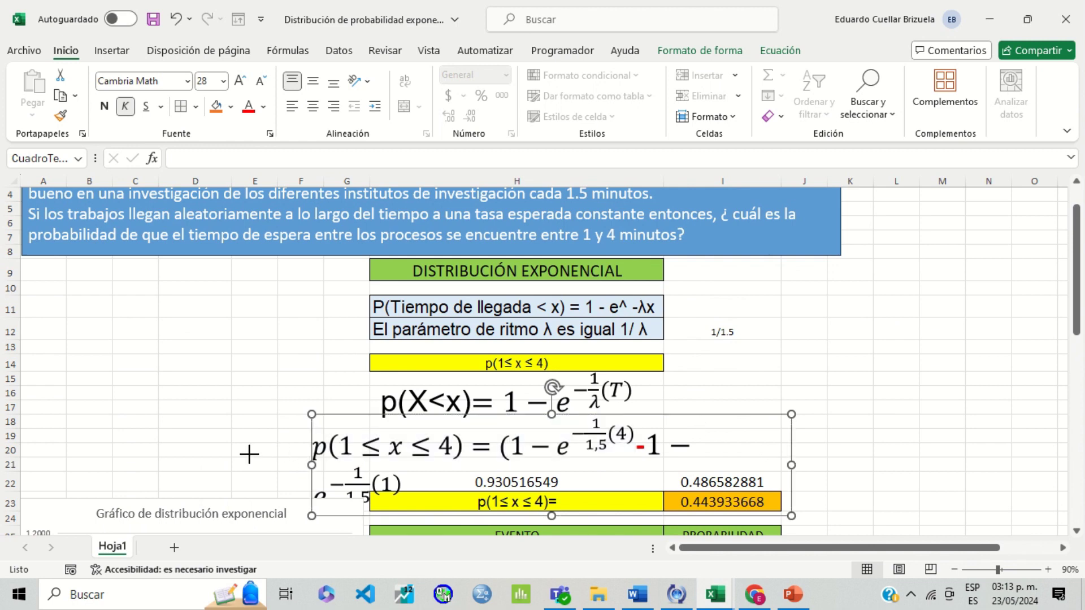
{"action": "left_click", "coordinate": [471, 445]}
{"action": "type", "text": ")("}
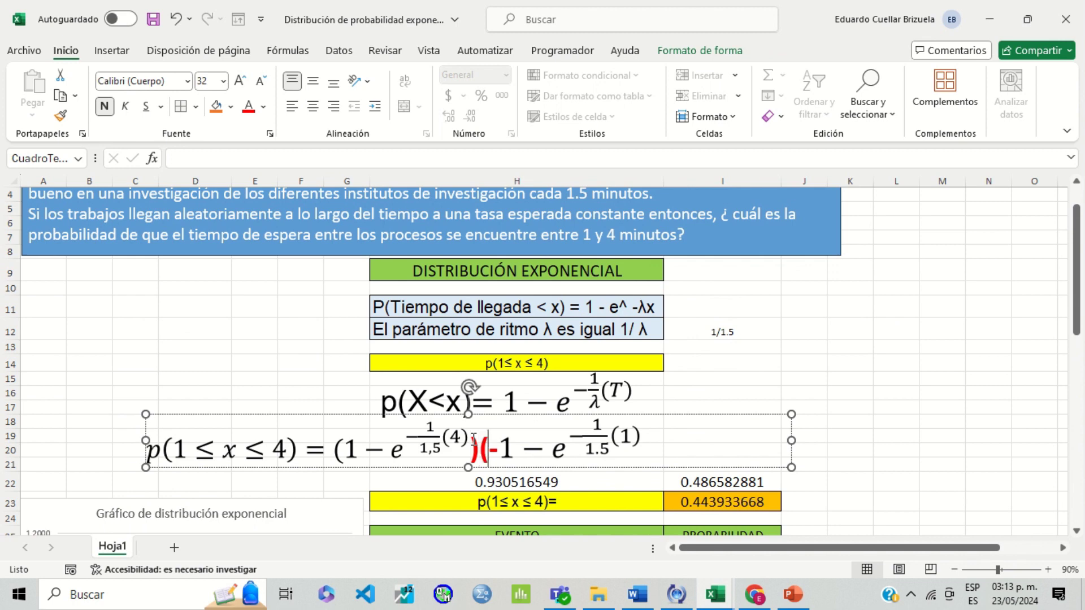
{"action": "left_click", "coordinate": [661, 446]}
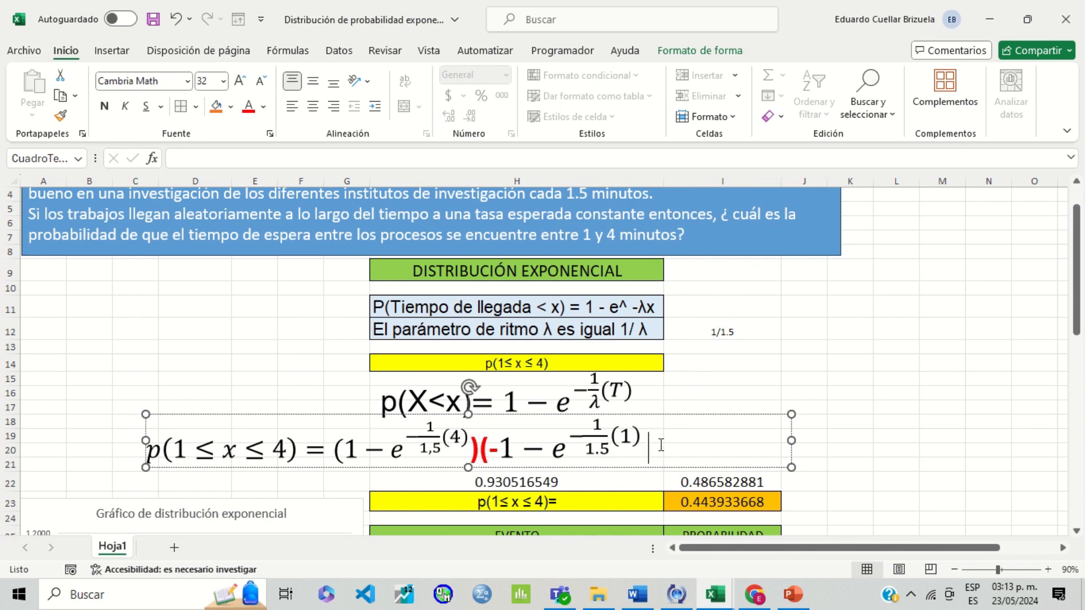
{"action": "type", "text": ")"}
{"action": "left_click_drag", "start_coordinate": [686, 475], "coordinate": [739, 473]}
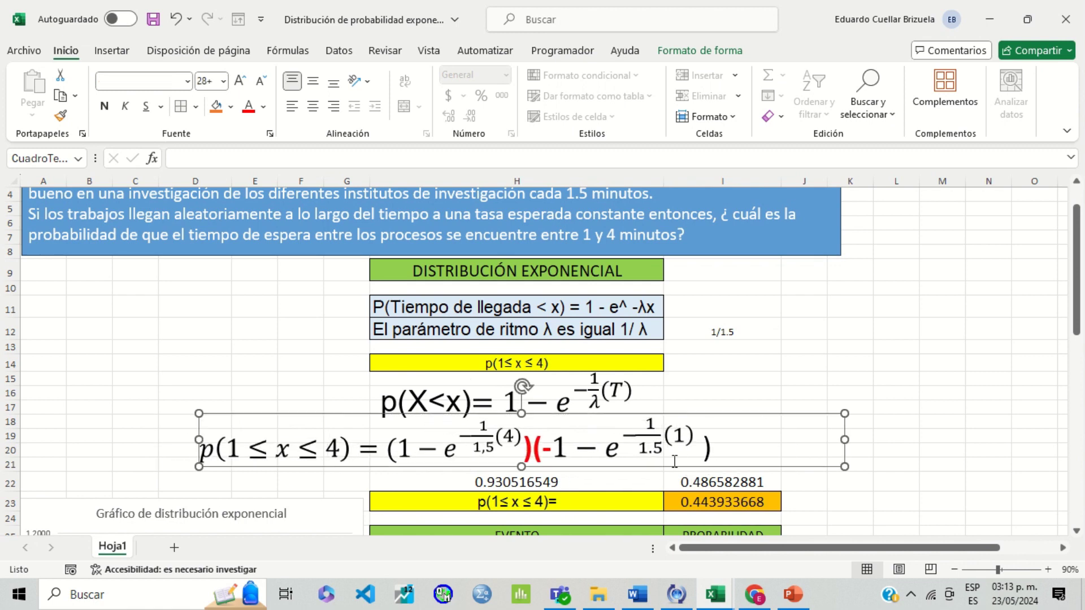
Fix the parentheses around the red minus sign in the equation.
{"action": "left_click_drag", "start_coordinate": [551, 450], "coordinate": [541, 450]}
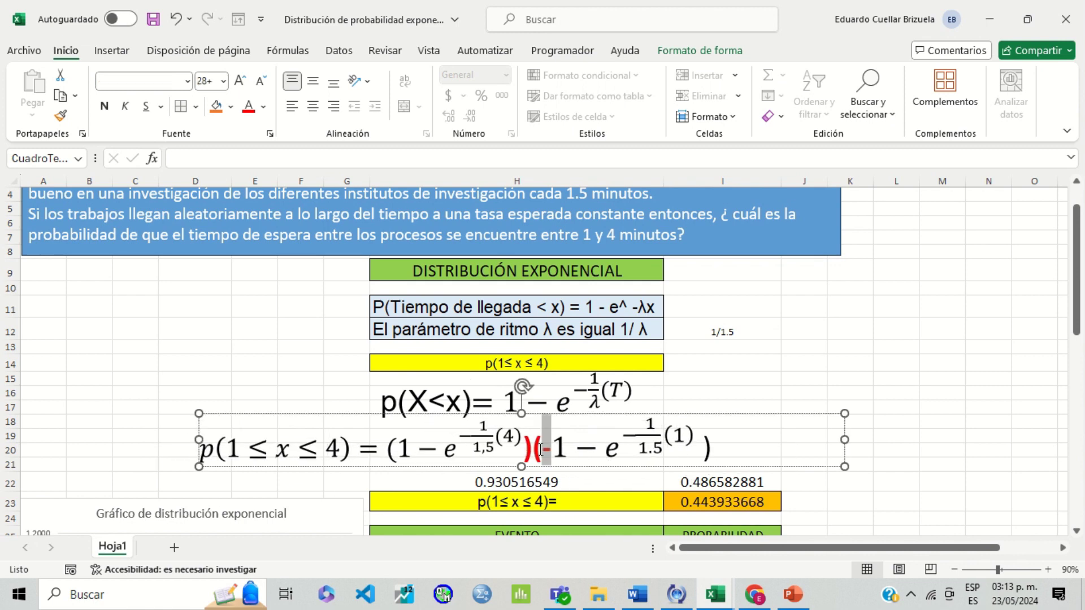
{"action": "left_click", "coordinate": [552, 450]}
{"action": "type", "text": "("}
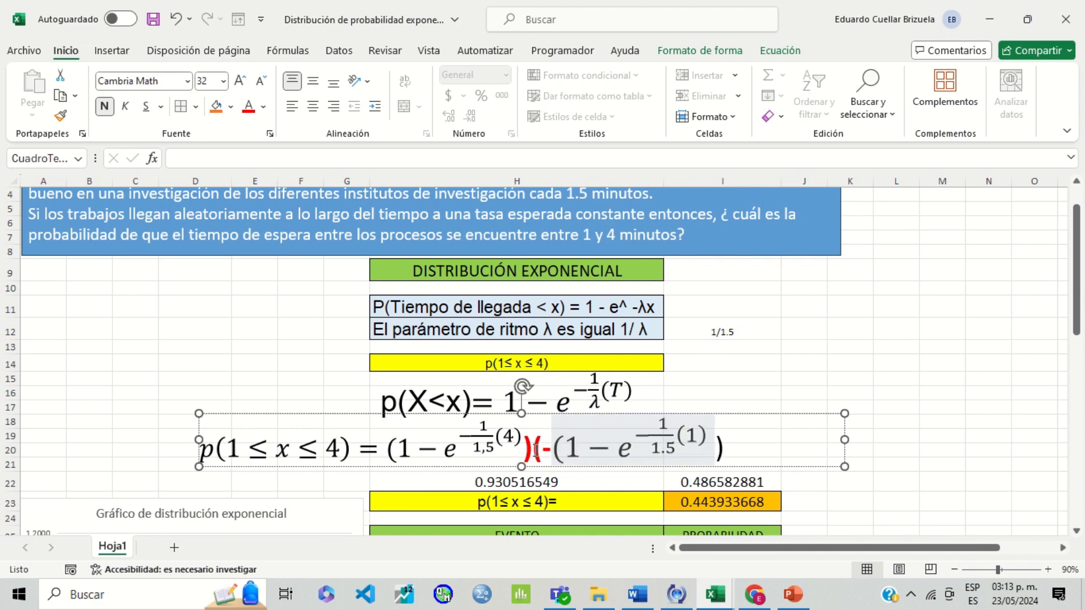
{"action": "left_click", "coordinate": [543, 449]}
{"action": "key", "text": "BackSpace"}
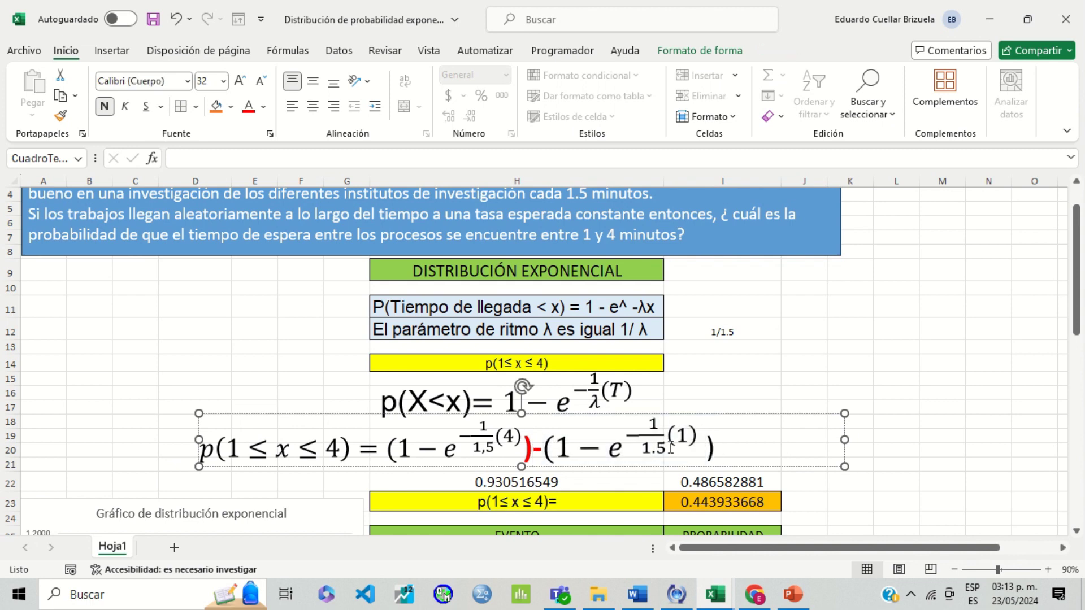
Make the whole equation black, bold, and Calibri Light.
{"action": "left_click_drag", "start_coordinate": [696, 445], "coordinate": [65, 412]}
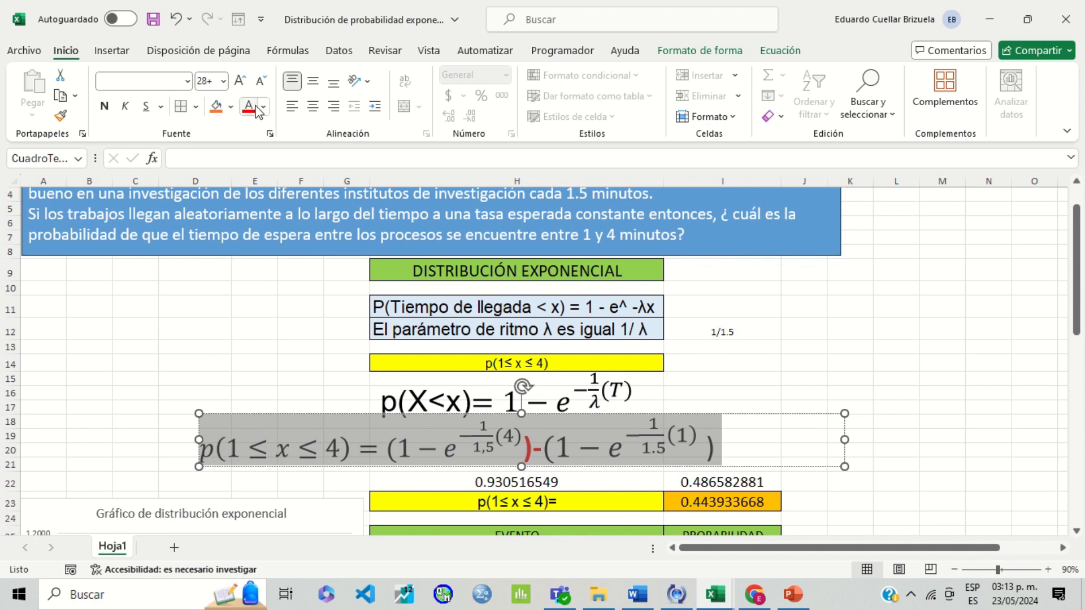
{"action": "left_click", "coordinate": [267, 113]}
{"action": "left_click", "coordinate": [260, 141]}
{"action": "left_click", "coordinate": [104, 106]}
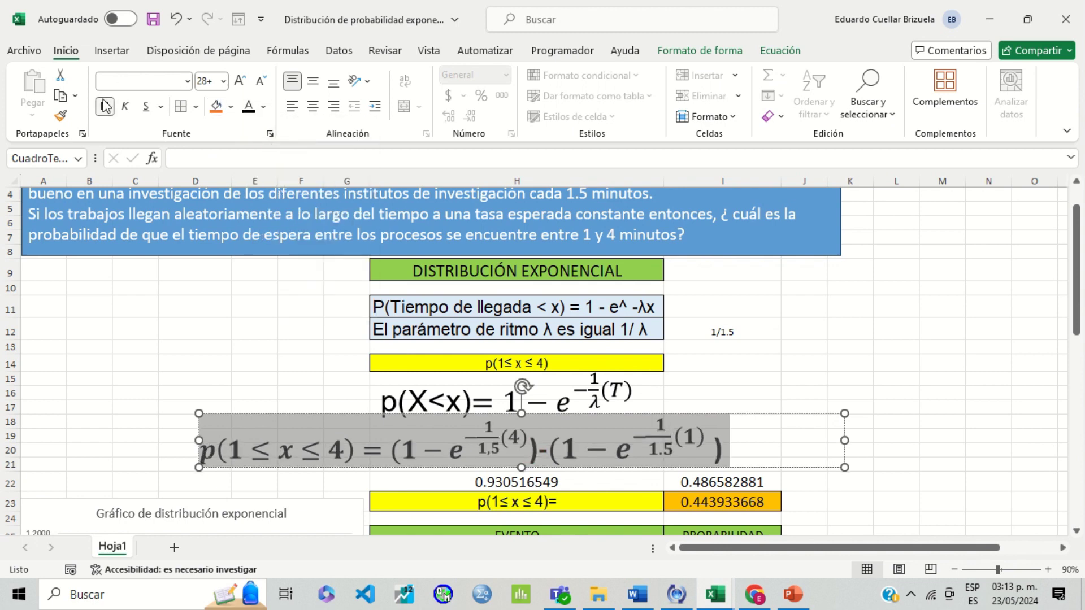
{"action": "left_click", "coordinate": [104, 106]}
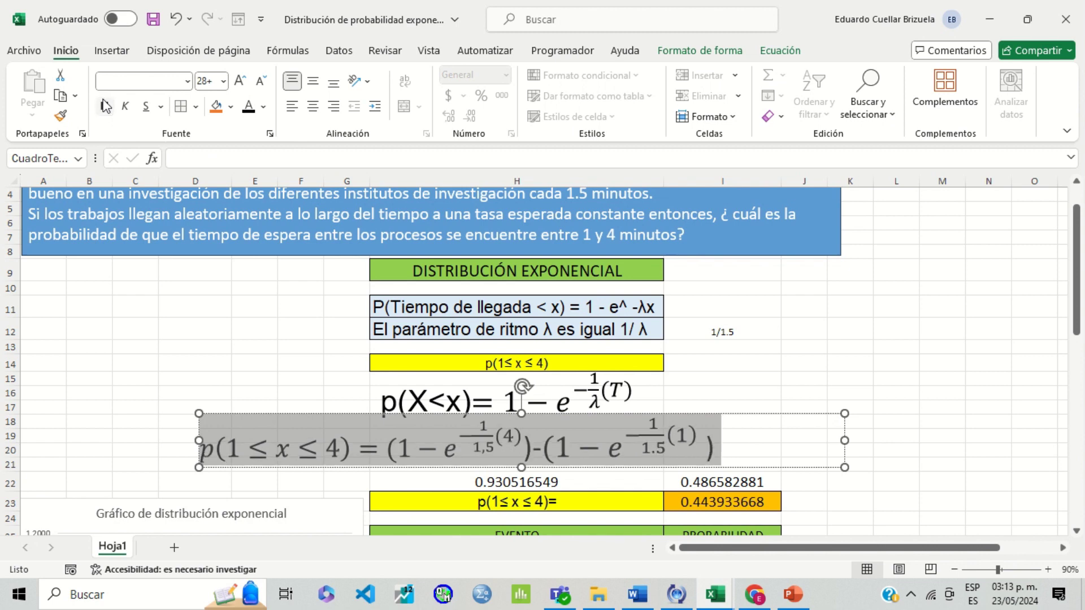
{"action": "left_click", "coordinate": [104, 106]}
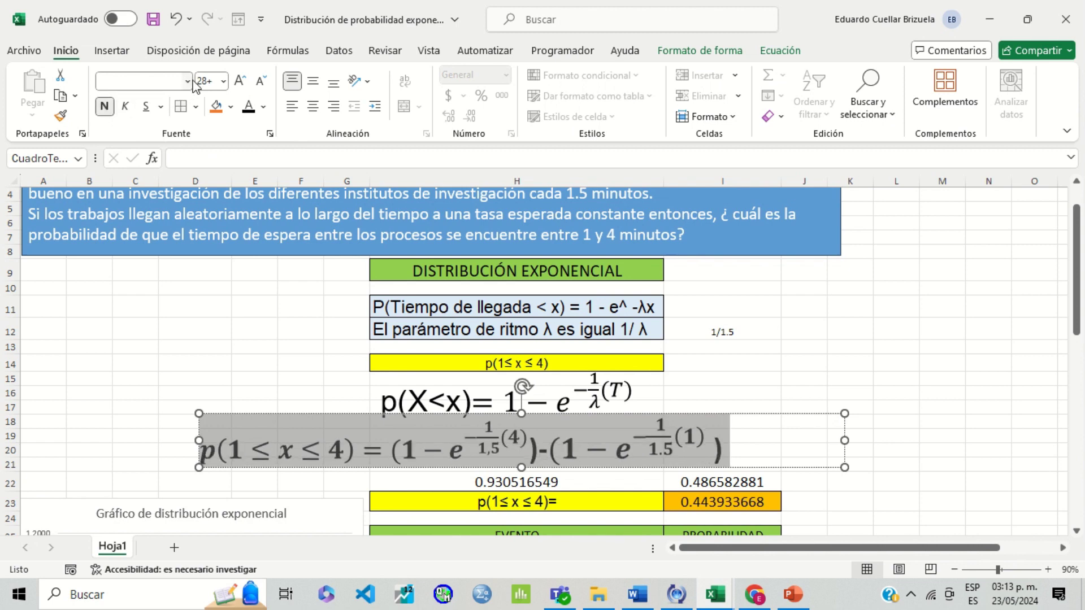
{"action": "left_click", "coordinate": [187, 81]}
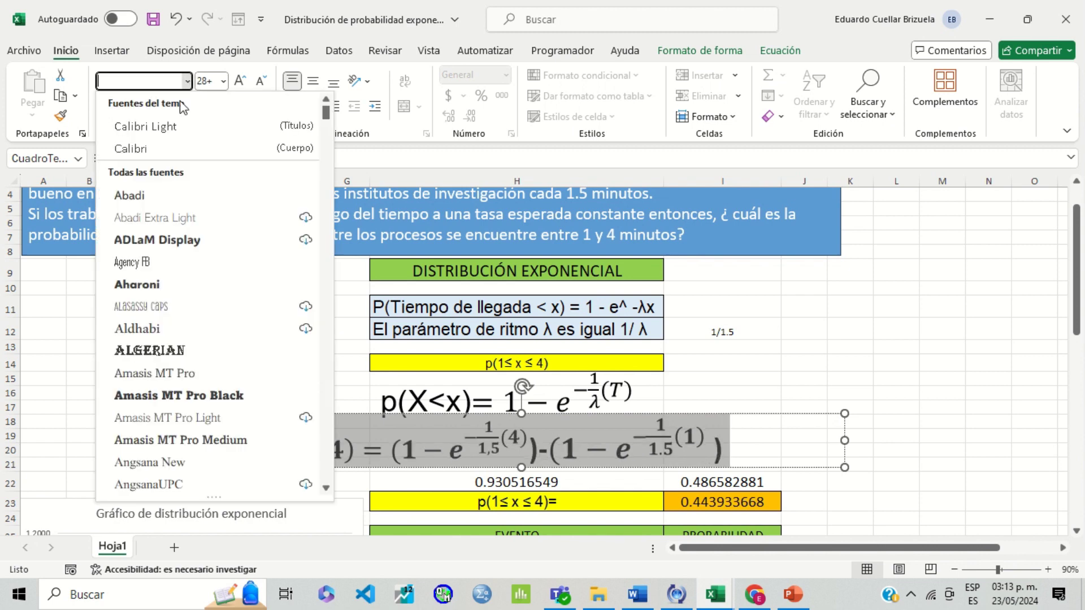
{"action": "left_click", "coordinate": [192, 131]}
{"action": "left_click", "coordinate": [858, 418]}
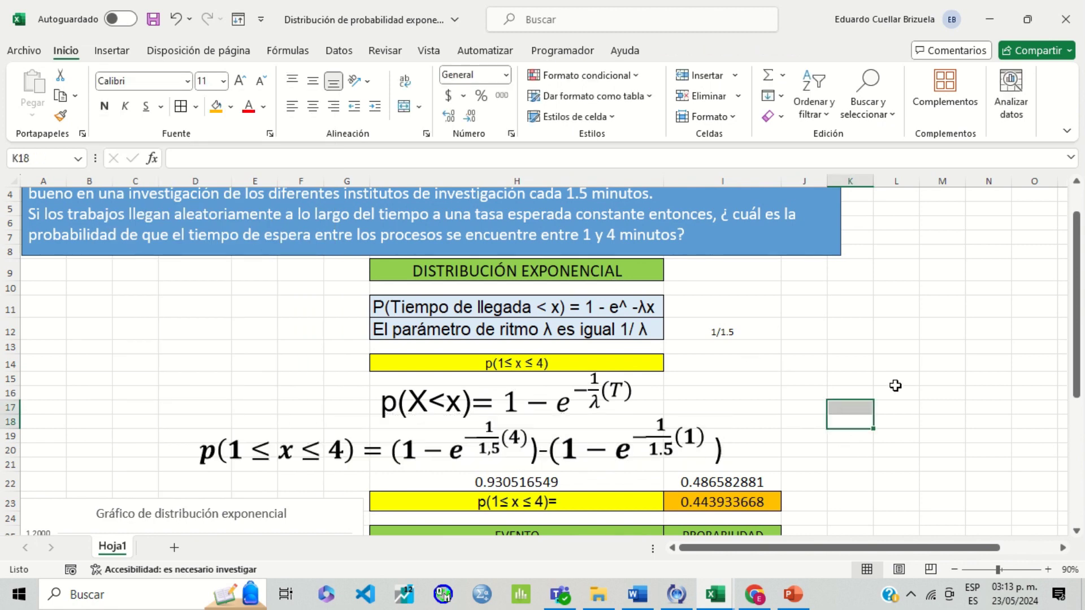
Switch the Excel window to Full Screen Mode.
{"action": "scroll", "coordinate": [894, 385], "scroll_direction": "down", "scroll_amount": 1}
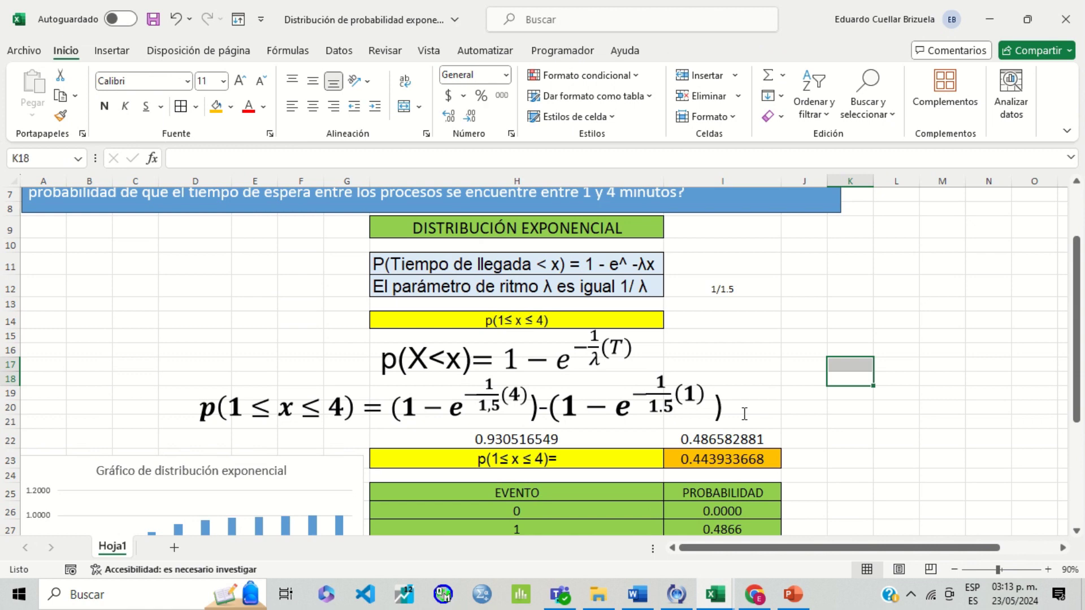
{"action": "scroll", "coordinate": [744, 414], "scroll_direction": "down", "scroll_amount": 2}
{"action": "scroll", "coordinate": [744, 414], "scroll_direction": "down", "scroll_amount": 2}
{"action": "scroll", "coordinate": [744, 414], "scroll_direction": "down", "scroll_amount": 3}
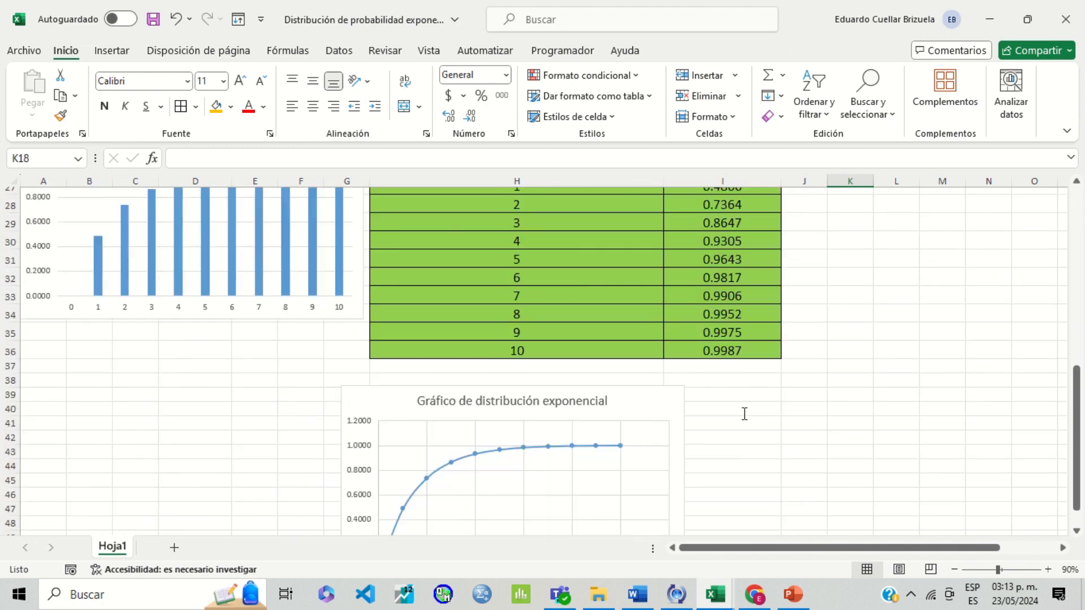
{"action": "scroll", "coordinate": [744, 413], "scroll_direction": "up", "scroll_amount": 5}
{"action": "scroll", "coordinate": [744, 413], "scroll_direction": "up", "scroll_amount": 2}
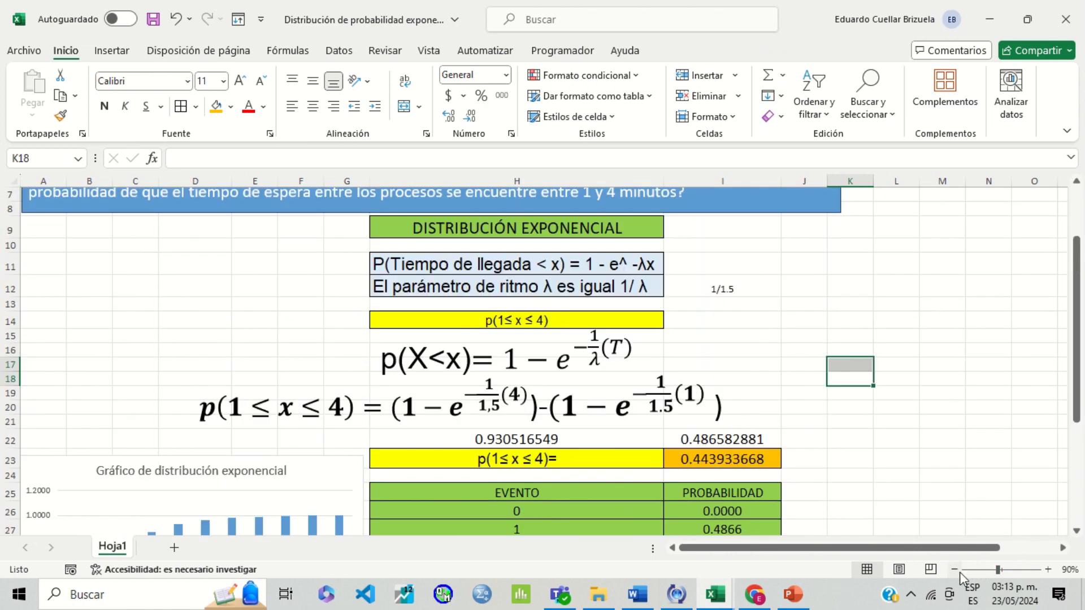
{"action": "left_click", "coordinate": [1074, 133]}
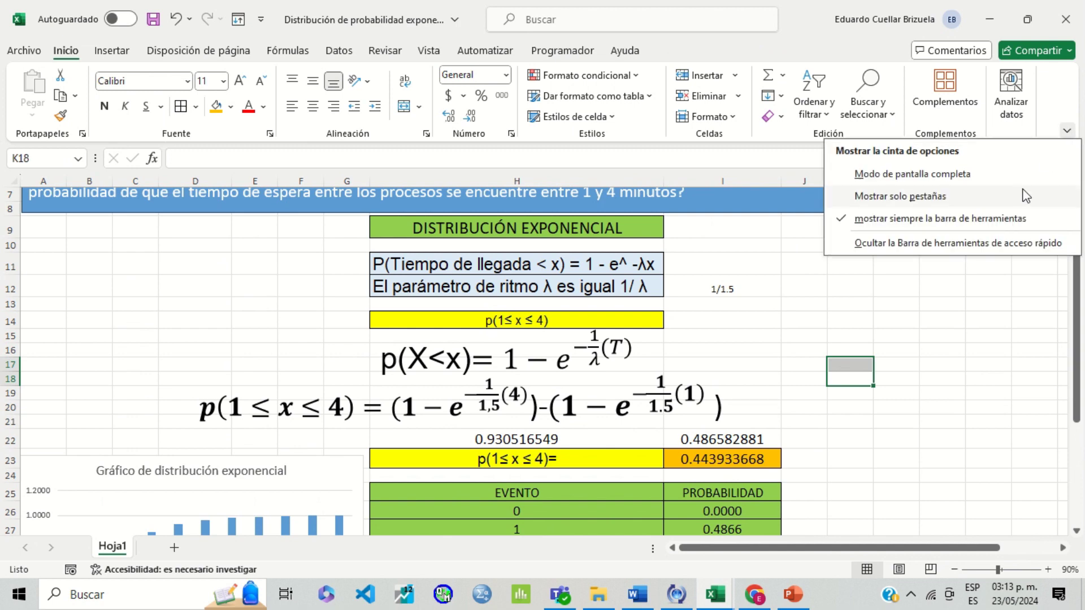
{"action": "left_click", "coordinate": [1017, 176]}
Shrink the bar chart from its corner and position it left of the table.
{"action": "scroll", "coordinate": [836, 465], "scroll_direction": "down", "scroll_amount": 2}
{"action": "scroll", "coordinate": [662, 426], "scroll_direction": "down", "scroll_amount": 3}
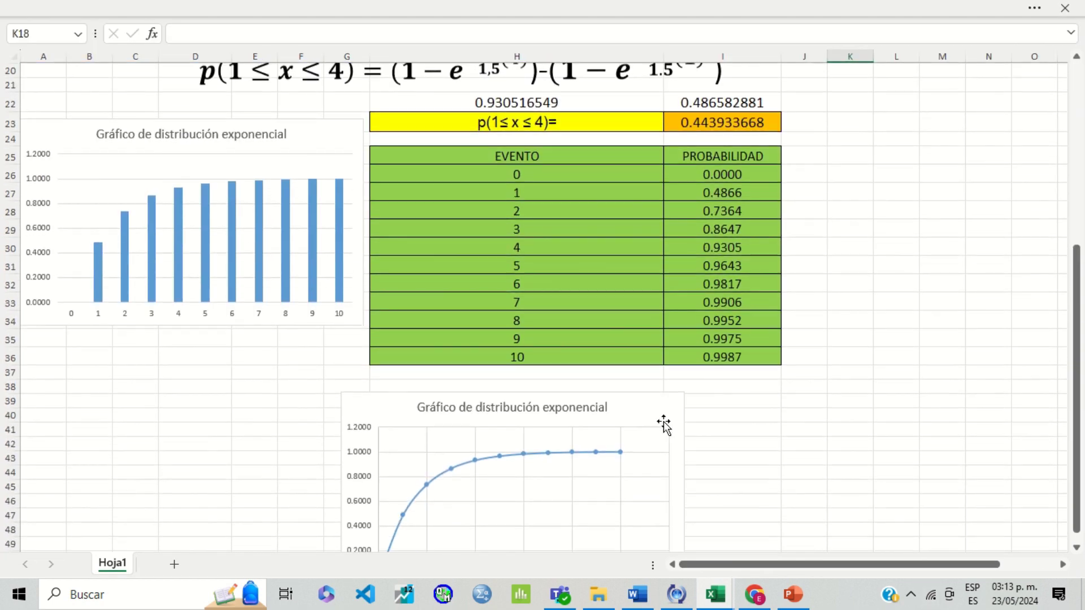
{"action": "mouse_move", "coordinate": [650, 401]}
{"action": "left_mouse_down"}
{"action": "mouse_move", "coordinate": [828, 313]}
{"action": "mouse_move", "coordinate": [811, 153]}
{"action": "mouse_move", "coordinate": [89, 338]}
{"action": "left_mouse_up"}
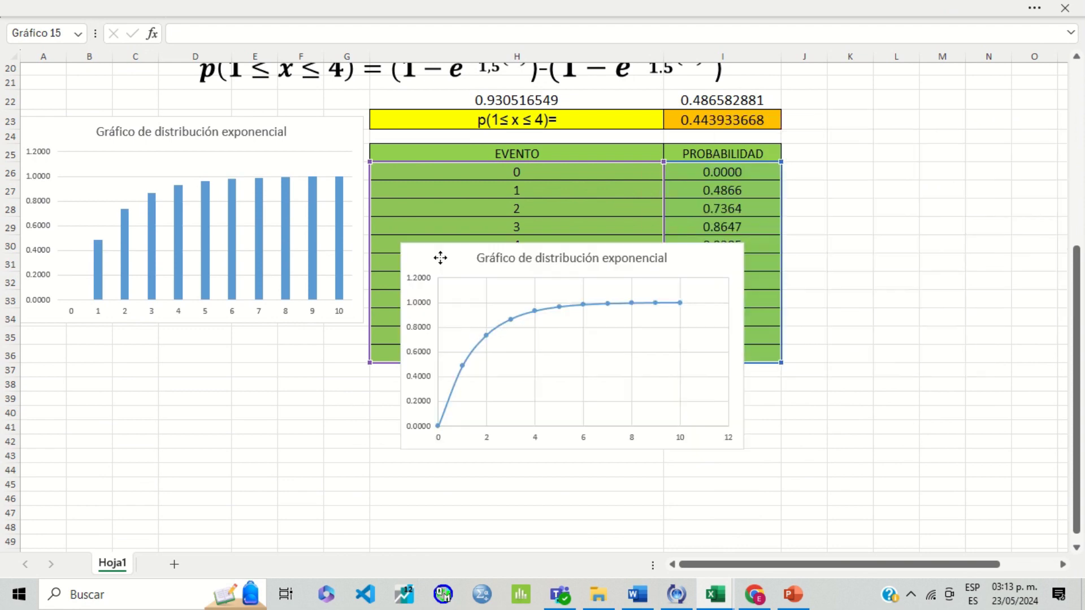
{"action": "left_click", "coordinate": [323, 130]}
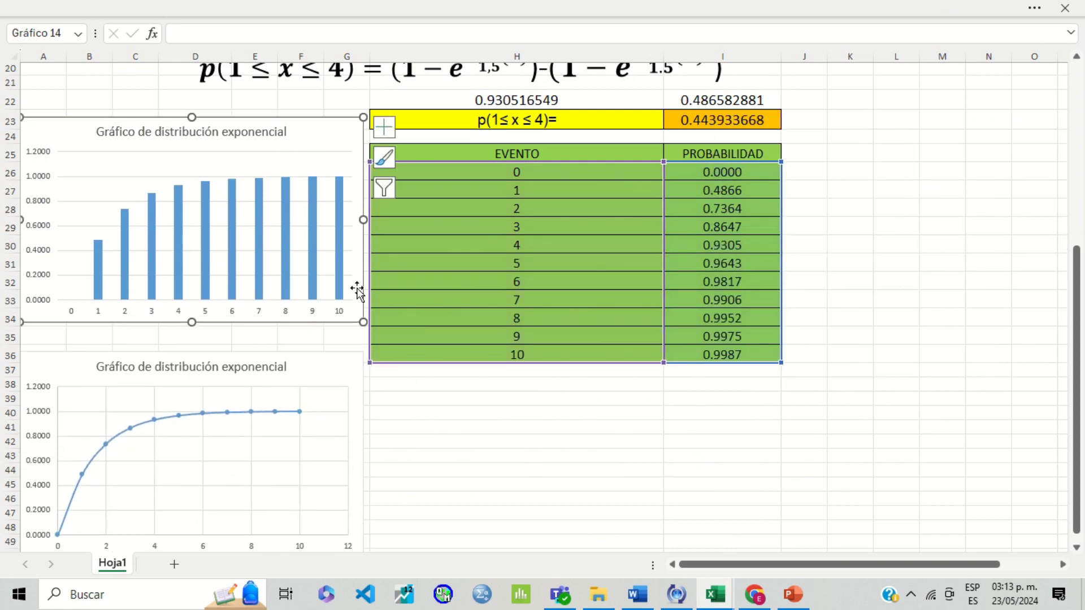
{"action": "left_click_drag", "start_coordinate": [363, 322], "coordinate": [282, 283]}
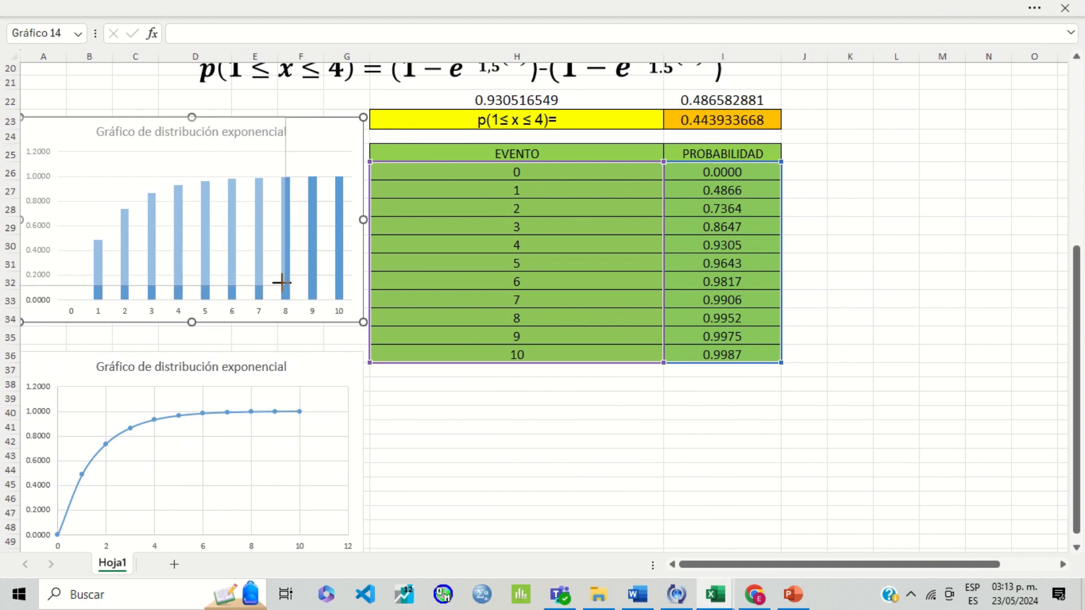
{"action": "left_click", "coordinate": [267, 126]}
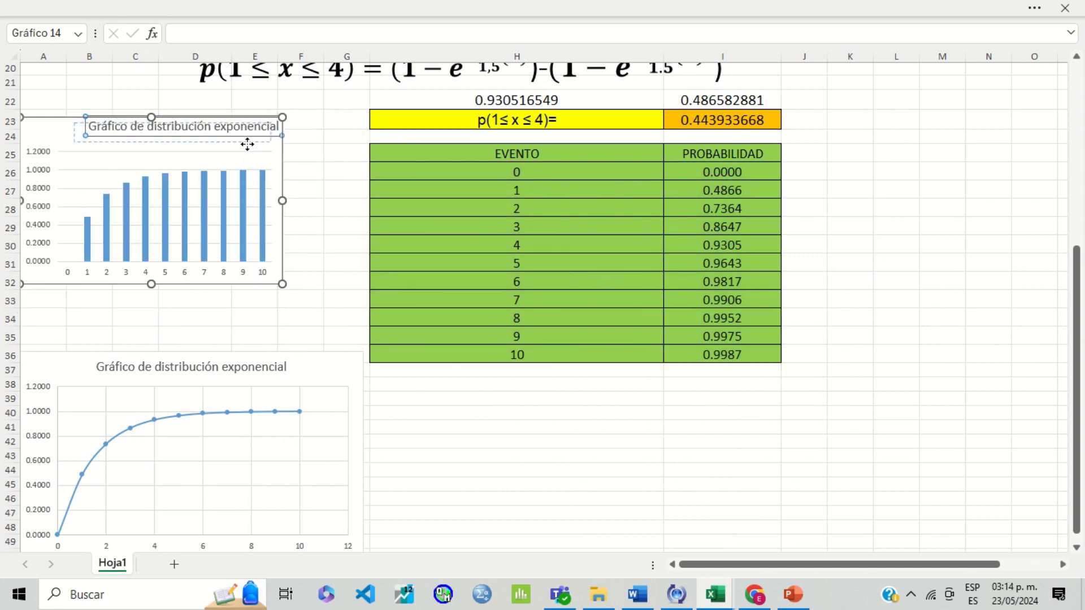
{"action": "mouse_move", "coordinate": [254, 138]}
{"action": "left_mouse_down"}
{"action": "mouse_move", "coordinate": [230, 146]}
{"action": "mouse_move", "coordinate": [325, 108]}
{"action": "left_mouse_up"}
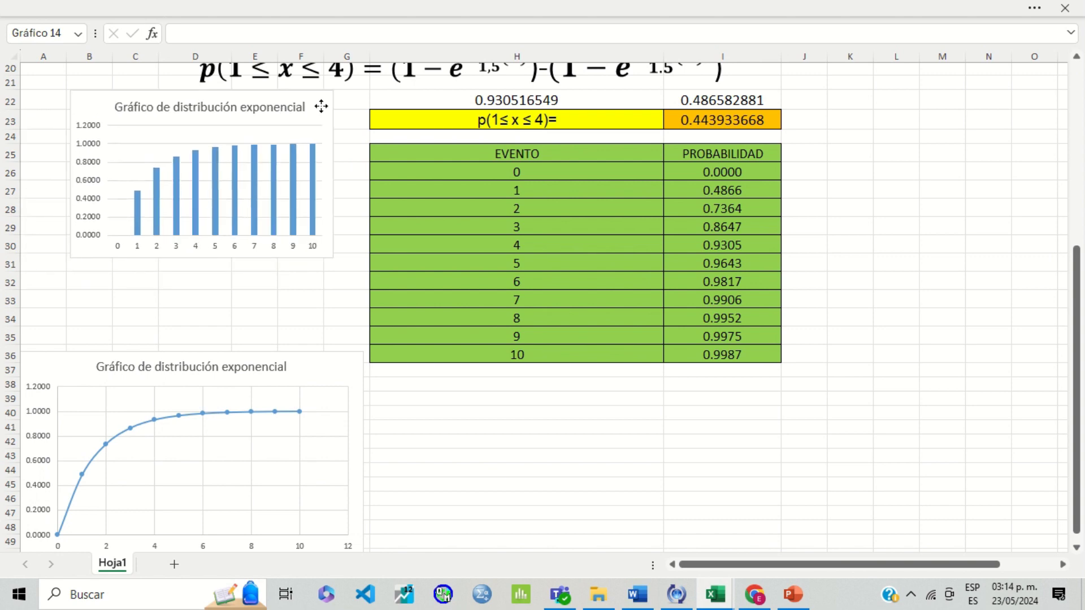
Shrink the line chart and move it up beneath the bar chart.
{"action": "left_click", "coordinate": [349, 362]}
{"action": "scroll", "coordinate": [362, 512], "scroll_direction": "down", "scroll_amount": 1}
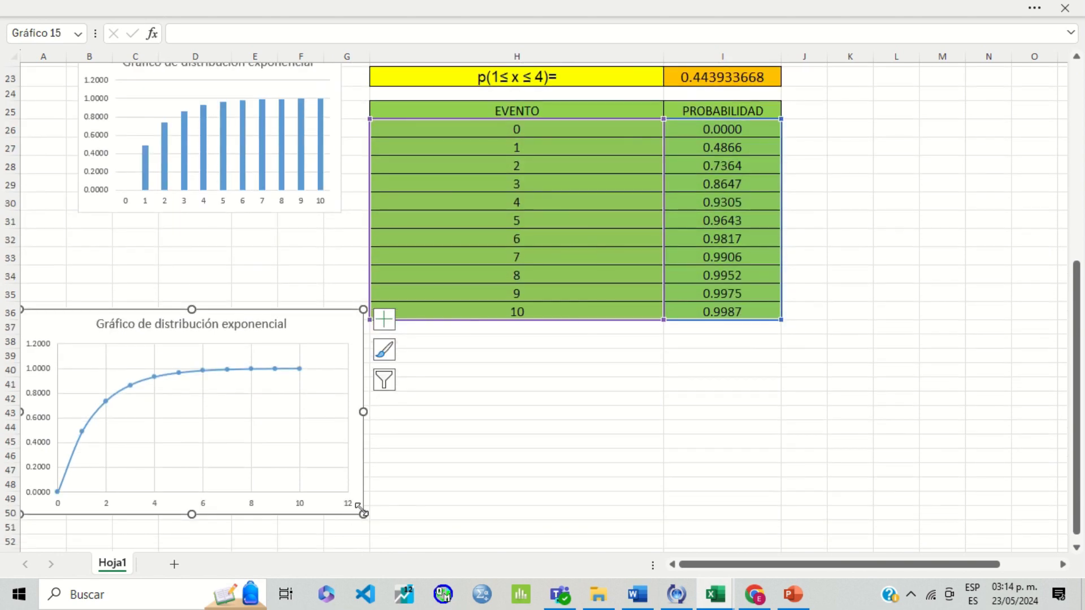
{"action": "left_click_drag", "start_coordinate": [363, 513], "coordinate": [265, 467]}
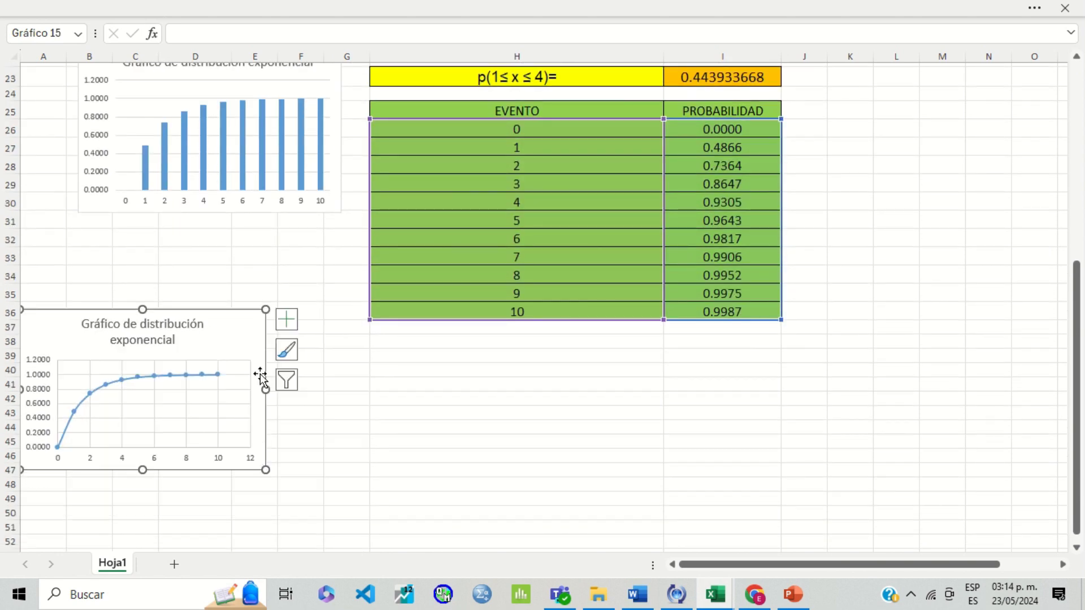
{"action": "mouse_move", "coordinate": [249, 305]}
{"action": "left_mouse_down"}
{"action": "mouse_move", "coordinate": [316, 227]}
{"action": "mouse_move", "coordinate": [318, 203]}
{"action": "left_mouse_up"}
{"action": "left_click", "coordinate": [336, 216]}
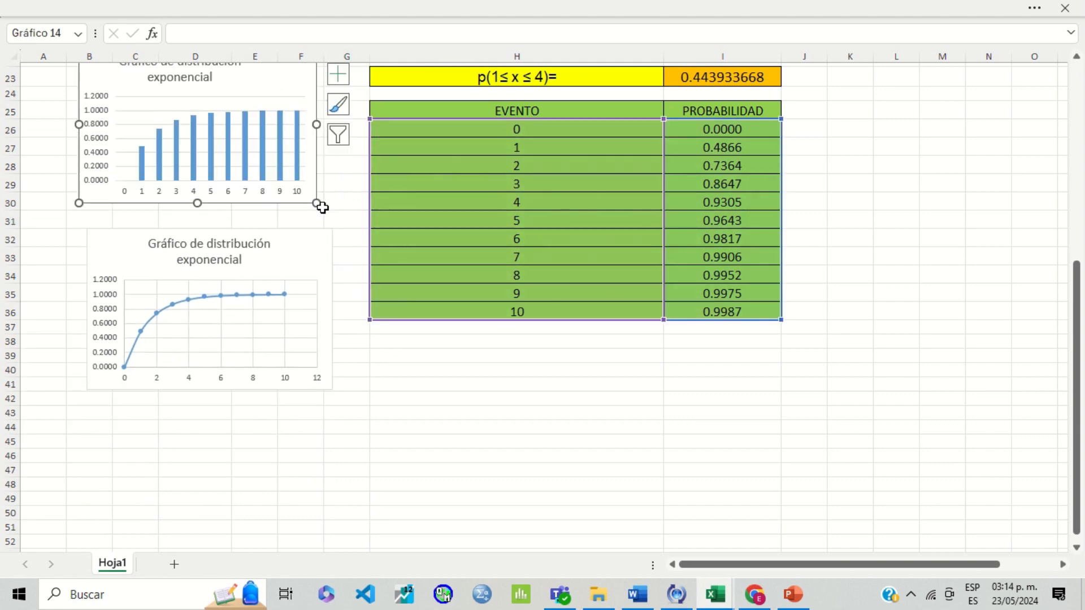
{"action": "scroll", "coordinate": [616, 318], "scroll_direction": "up", "scroll_amount": 3}
{"action": "scroll", "coordinate": [616, 318], "scroll_direction": "up", "scroll_amount": 1}
{"action": "scroll", "coordinate": [616, 318], "scroll_direction": "up", "scroll_amount": 3}
{"action": "scroll", "coordinate": [441, 295], "scroll_direction": "down", "scroll_amount": 2}
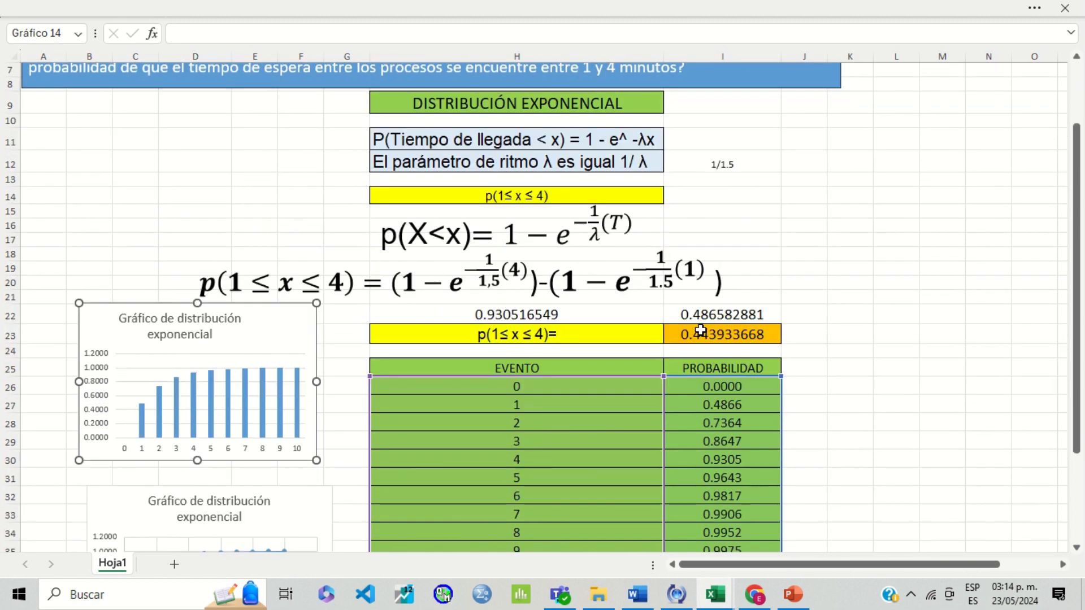
Move p(X<x) to the upper left, raise p(1≤x≤4), nudge the bar chart, put the line chart top right.
{"action": "left_click", "coordinate": [469, 237]}
{"action": "left_click_drag", "start_coordinate": [454, 253], "coordinate": [146, 165]}
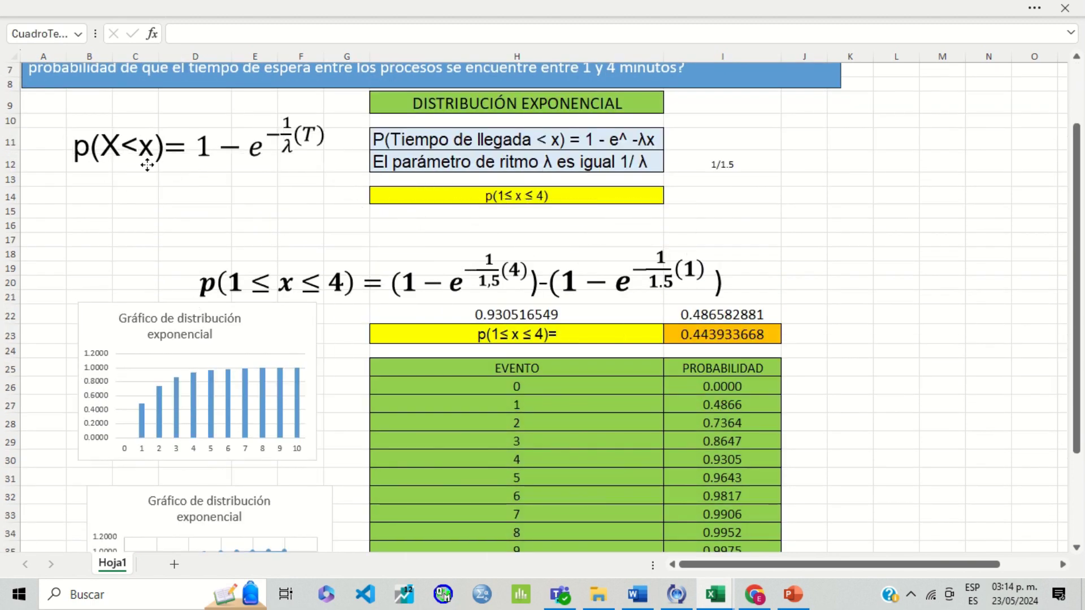
{"action": "left_click", "coordinate": [449, 266]}
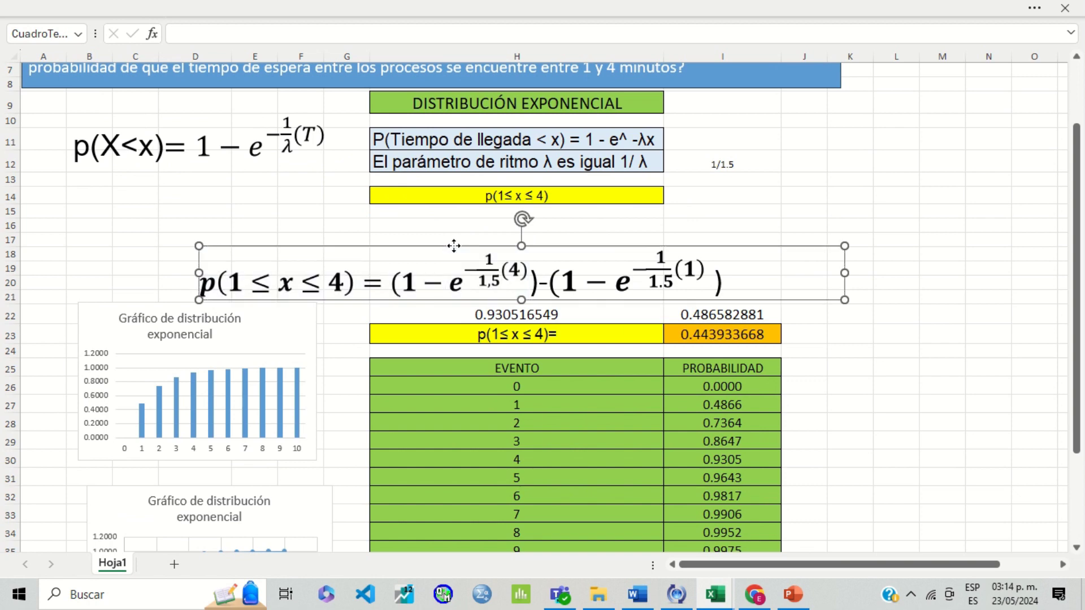
{"action": "left_click_drag", "start_coordinate": [452, 246], "coordinate": [403, 213]}
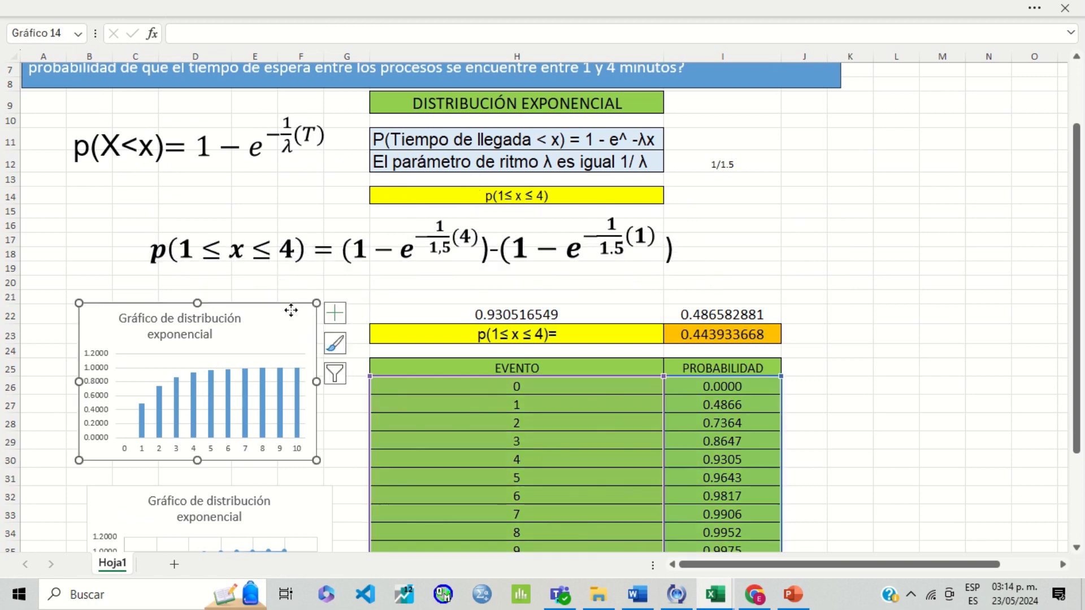
{"action": "left_click_drag", "start_coordinate": [288, 307], "coordinate": [285, 288]}
{"action": "left_click_drag", "start_coordinate": [295, 512], "coordinate": [957, 152]}
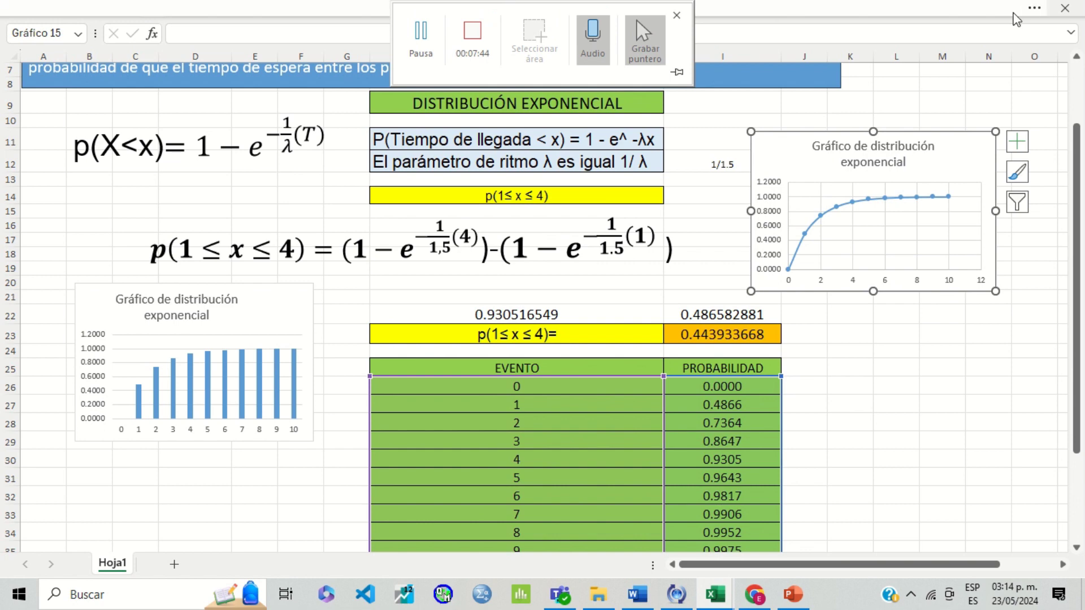
Zoom out to 70% and return to Full Screen Mode with the whole worksheet visible.
{"action": "left_click", "coordinate": [1071, 138]}
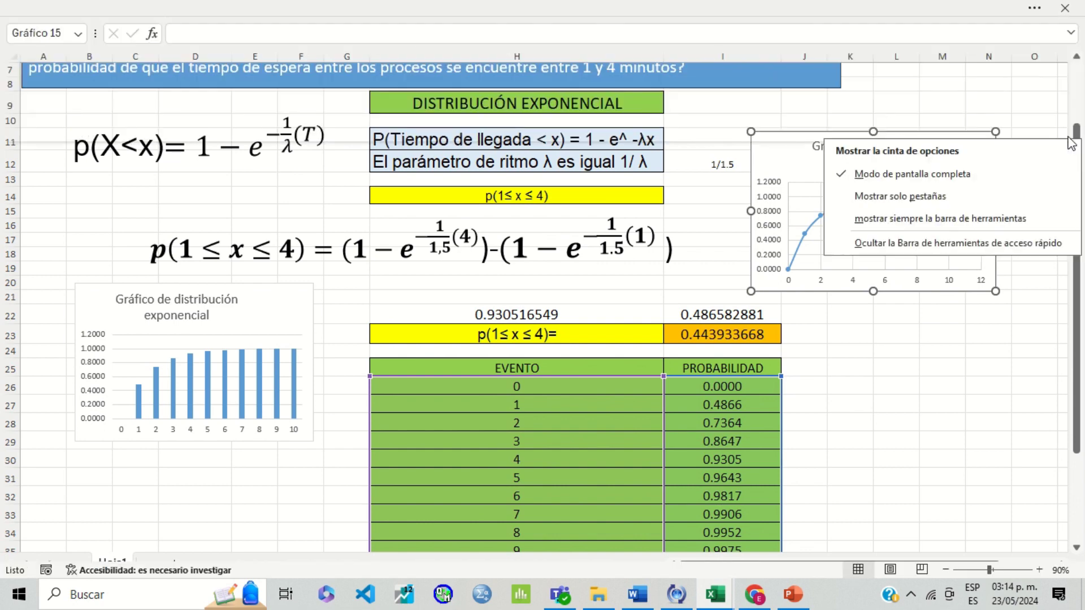
{"action": "left_click", "coordinate": [1019, 216]}
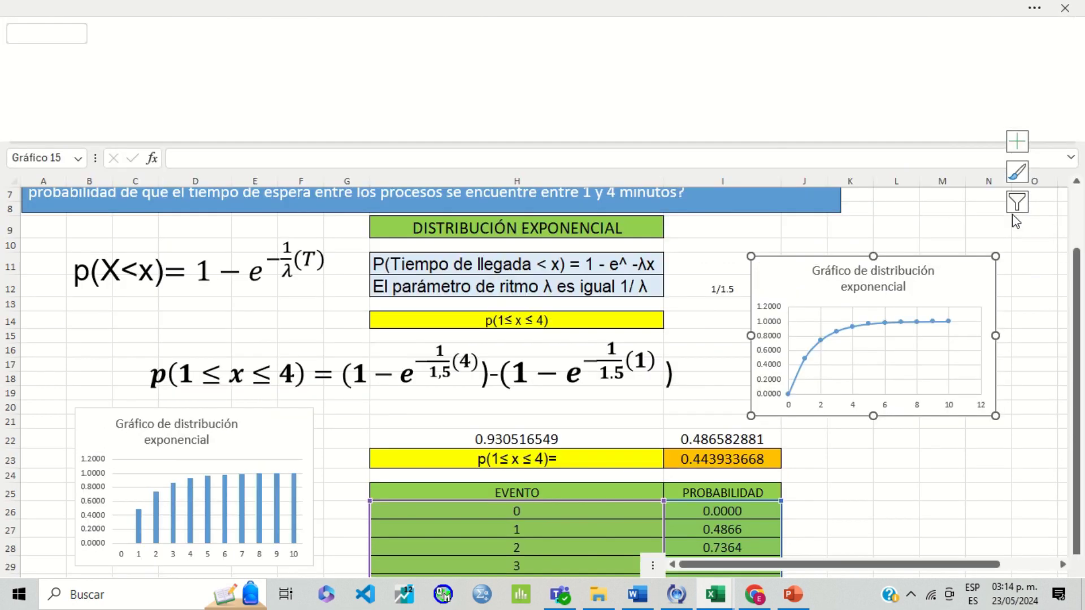
{"action": "left_click", "coordinate": [955, 570]}
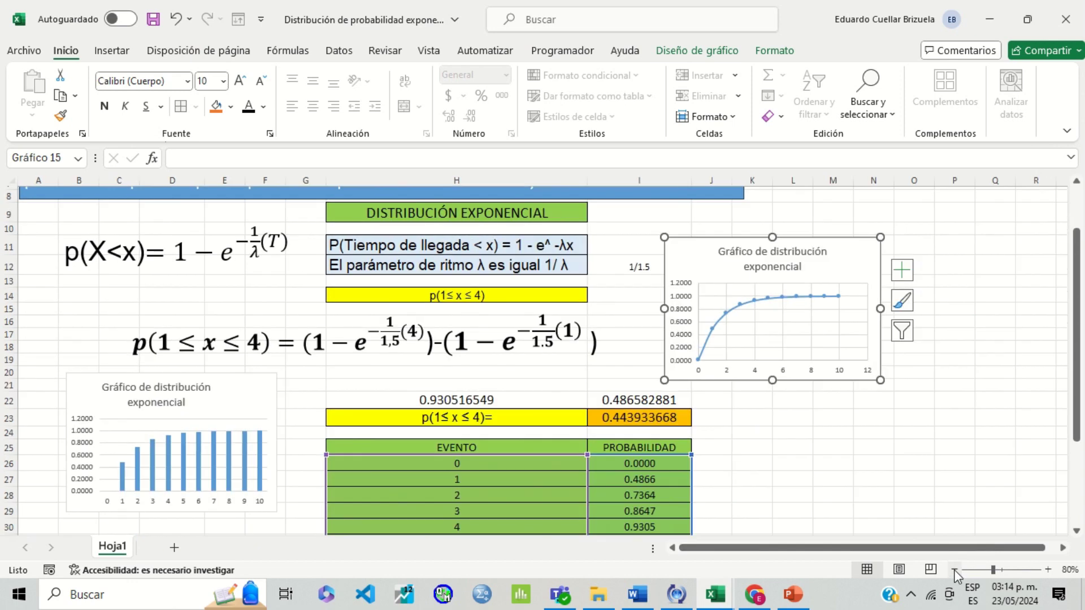
{"action": "left_click", "coordinate": [954, 570]}
{"action": "left_click", "coordinate": [1067, 130]}
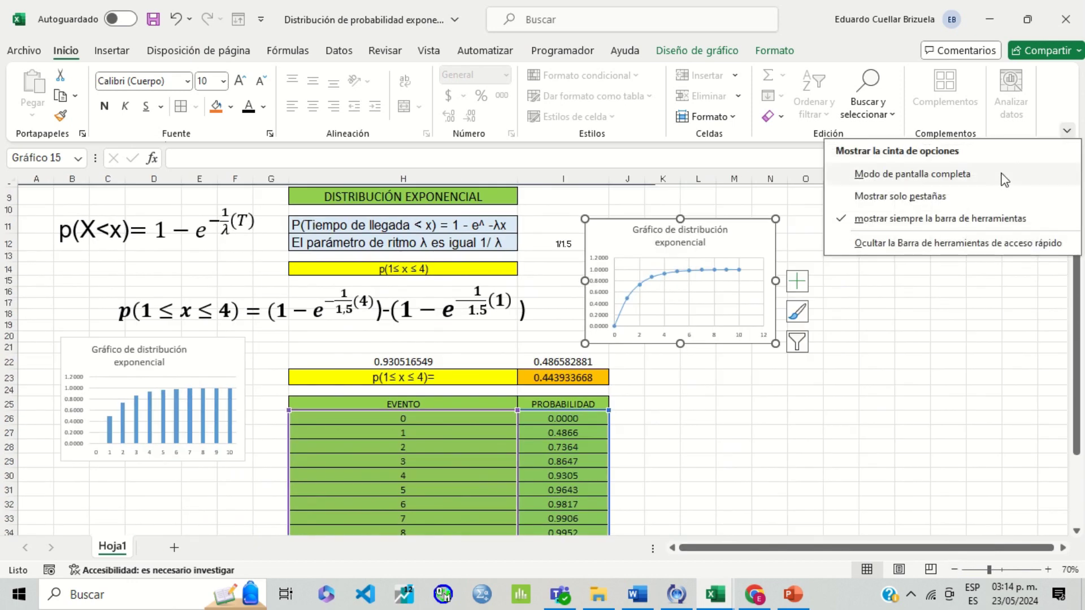
{"action": "left_click", "coordinate": [904, 167]}
{"action": "left_click", "coordinate": [887, 373]}
{"action": "scroll", "coordinate": [887, 373], "scroll_direction": "up", "scroll_amount": 1}
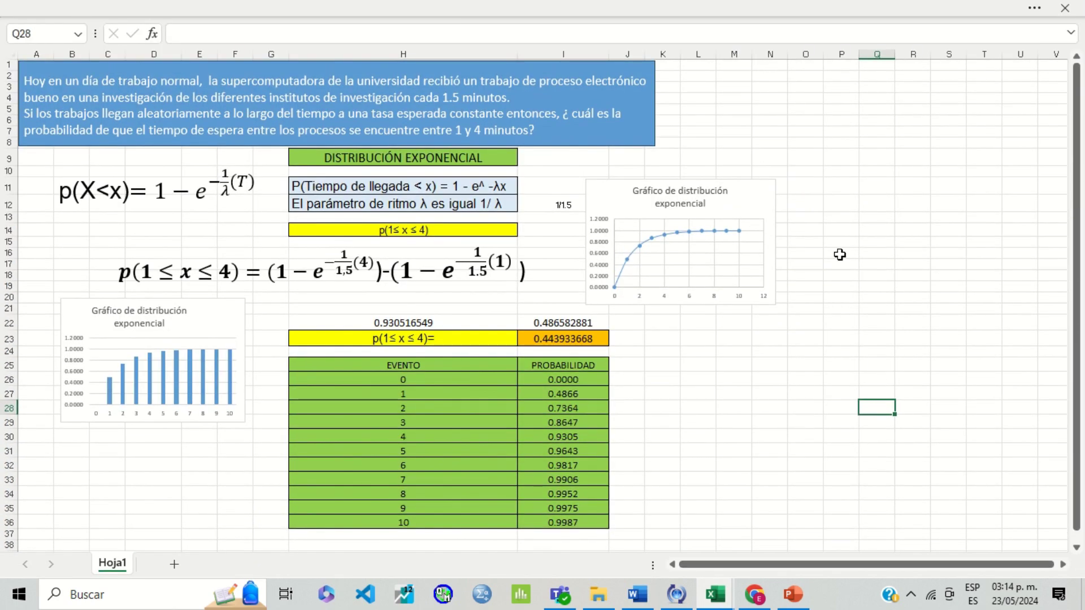
{"action": "left_click", "coordinate": [867, 134]}
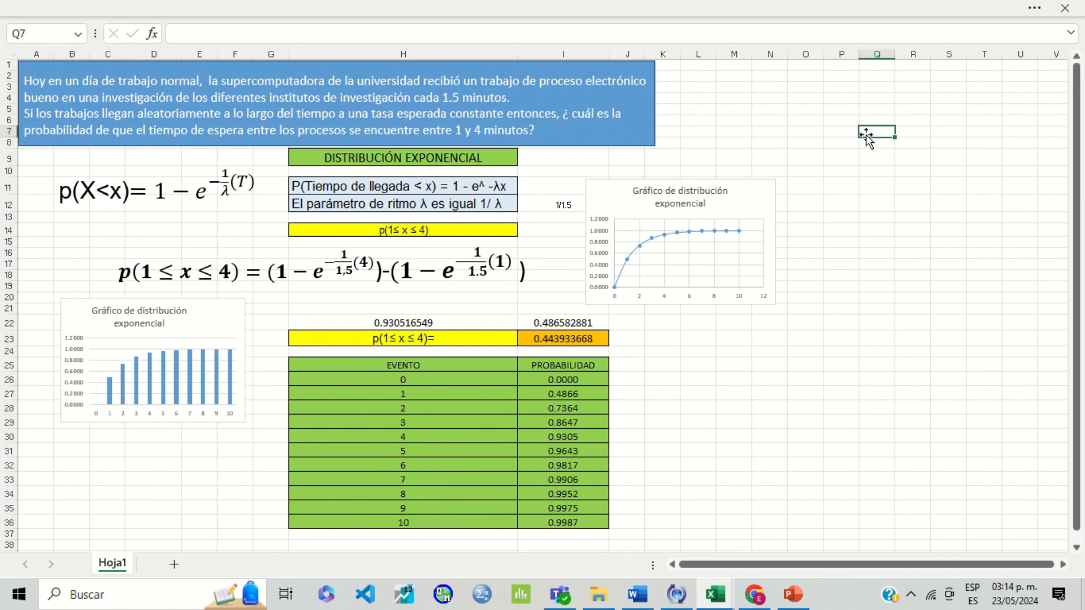